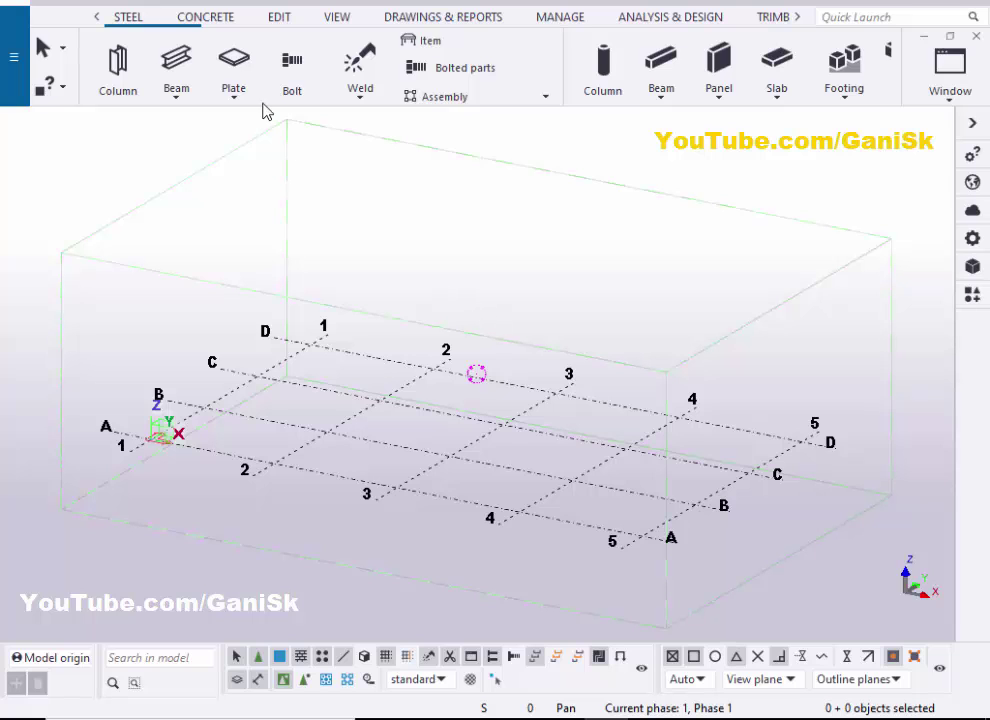
# Step: Place four steel columns at the intersections of grid lines A and B with grid lines 2 and 3
pyautogui.click(117, 65)
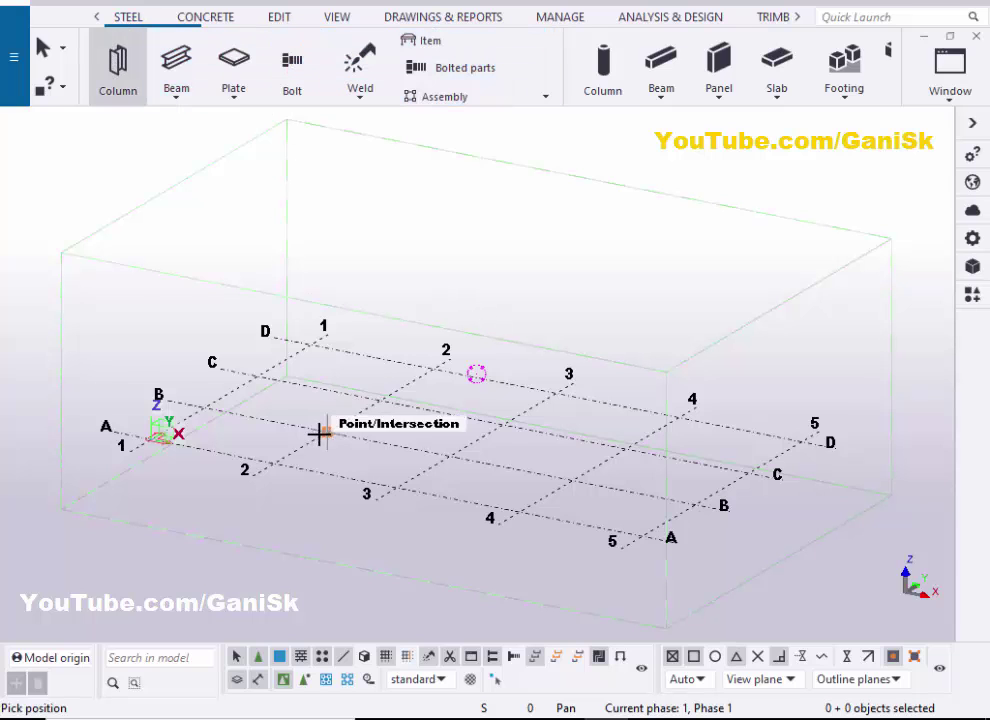
pyautogui.scroll(2, 320, 433)
pyautogui.click(247, 480)
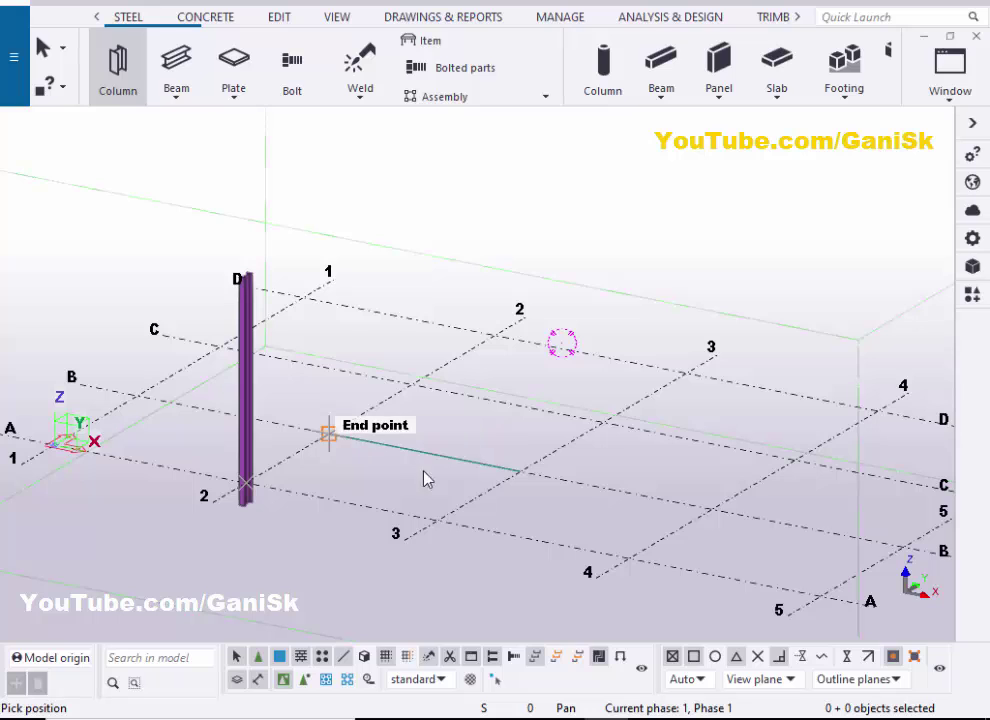
pyautogui.click(328, 433)
pyautogui.click(438, 519)
pyautogui.click(547, 467)
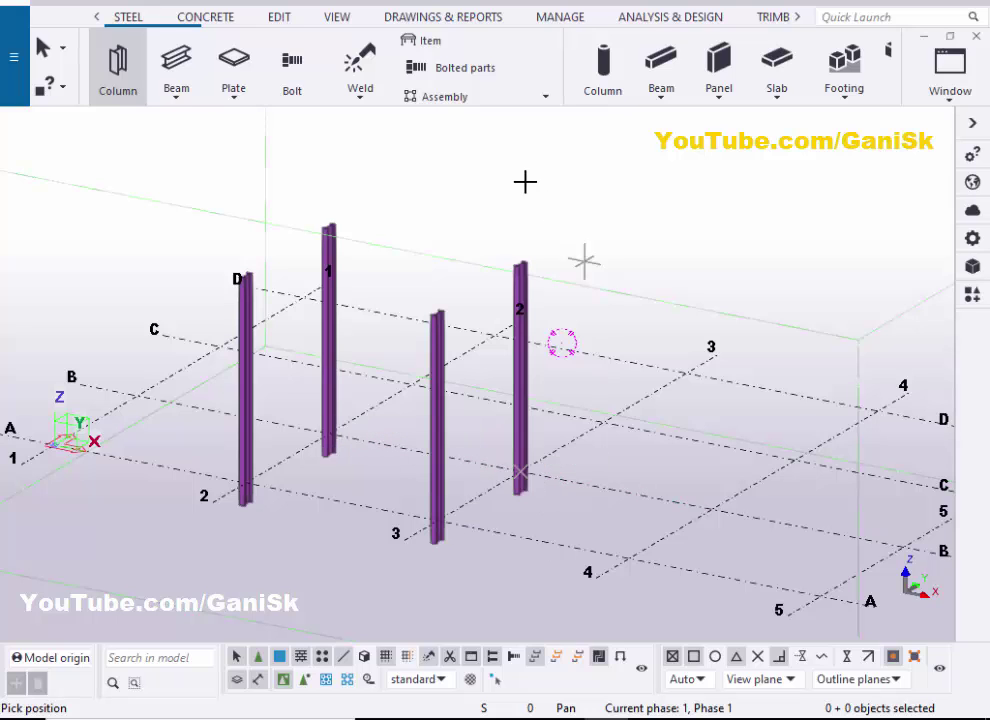
pyautogui.rightClick(524, 170)
pyautogui.click(579, 182)
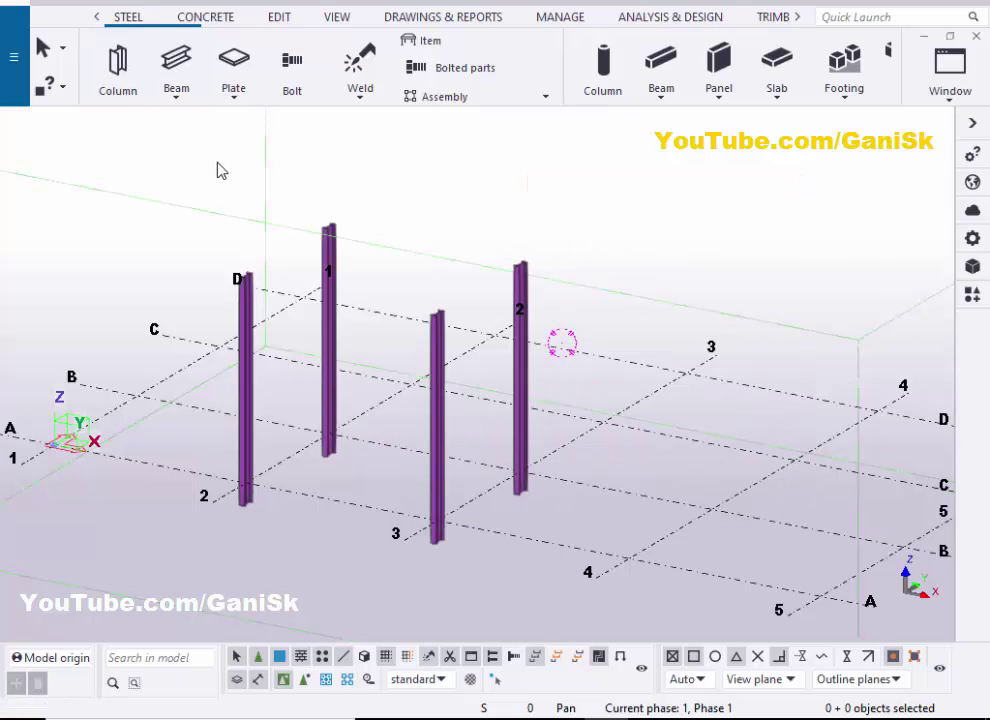
# Step: Model steel beams between the column tops along grid line 2 and grid line A
pyautogui.click(175, 68)
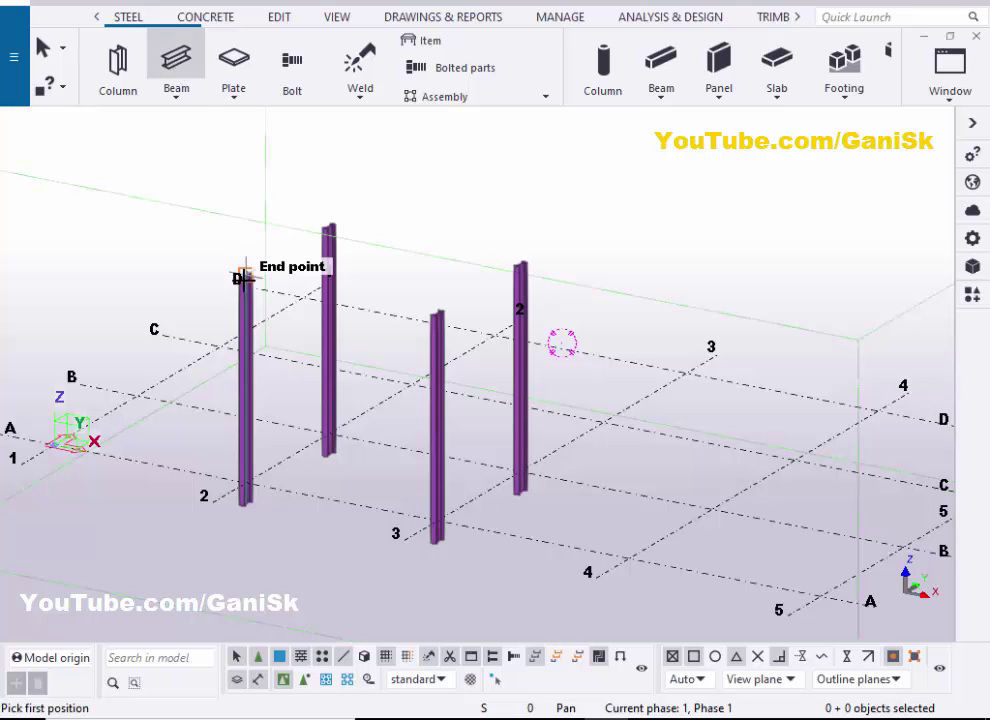
pyautogui.click(303, 214)
pyautogui.click(327, 220)
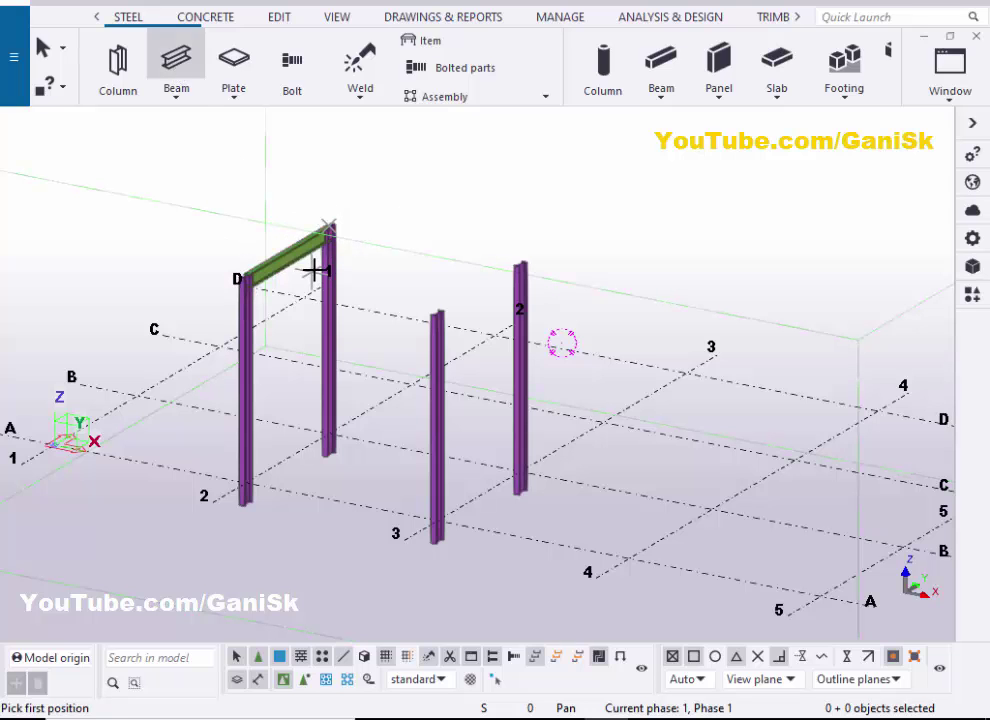
pyautogui.scroll(3, 312, 268)
pyautogui.scroll(-3, 240, 280)
pyautogui.click(191, 280)
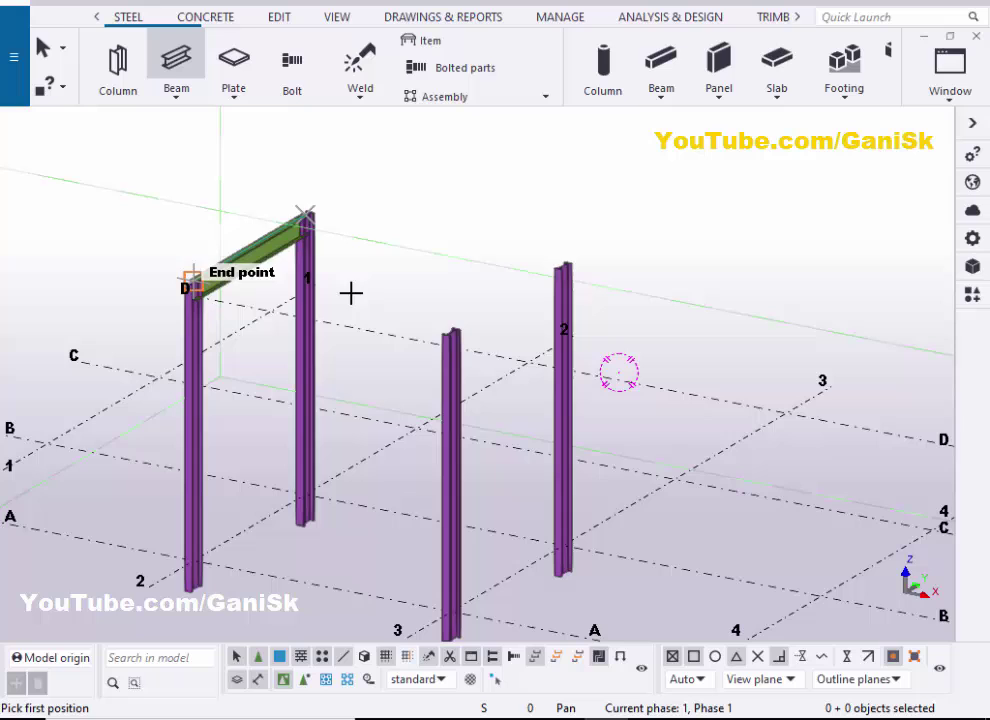
pyautogui.click(452, 330)
# Step: Close the rectangular frame with steel beams between the column tops along grid lines B and 3
pyautogui.click(307, 213)
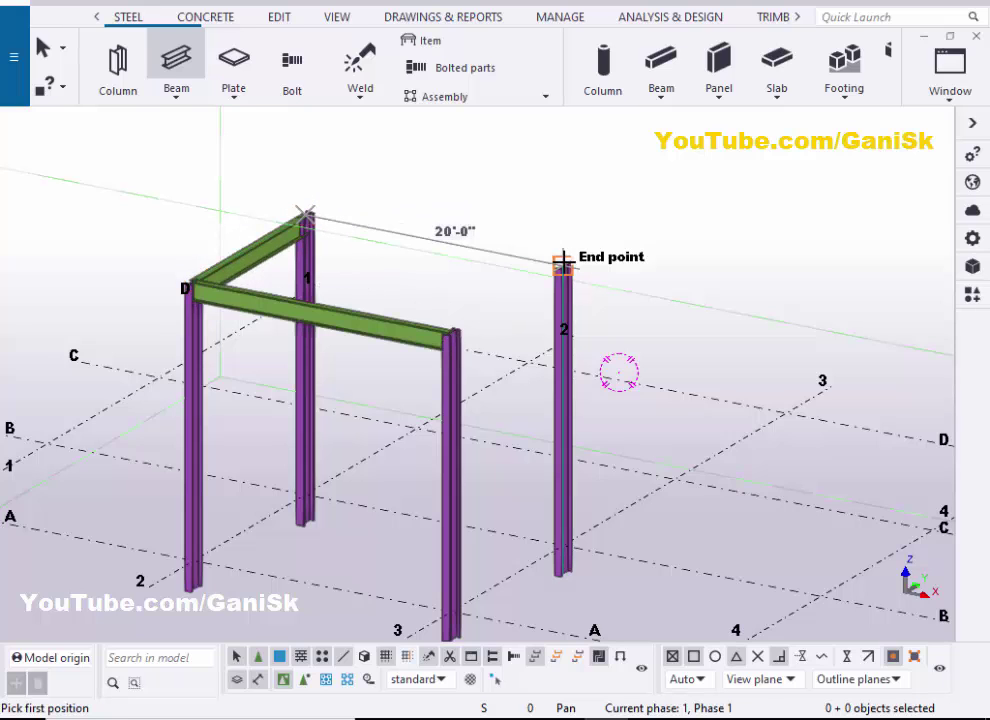
pyautogui.click(563, 265)
pyautogui.click(452, 330)
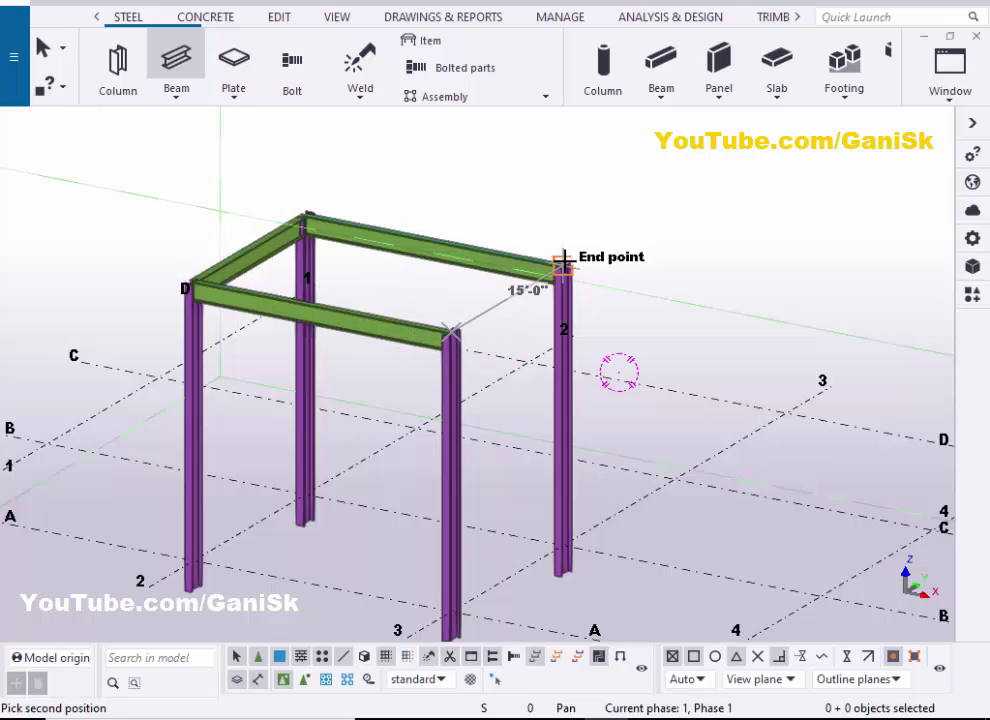
pyautogui.click(483, 291)
pyautogui.rightClick(497, 150)
pyautogui.click(531, 159)
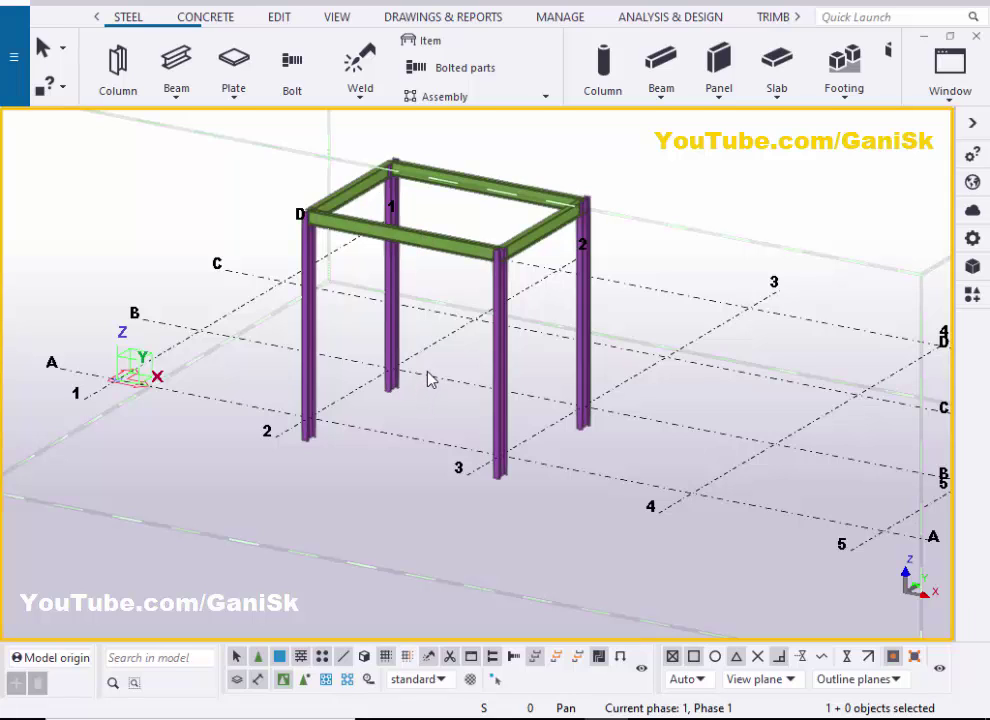
# Step: Search the components for 60 and insert the 20ft_Cage ladder from the grid A beam's midpoint down to the grid line midpoint below
pyautogui.click(972, 294)
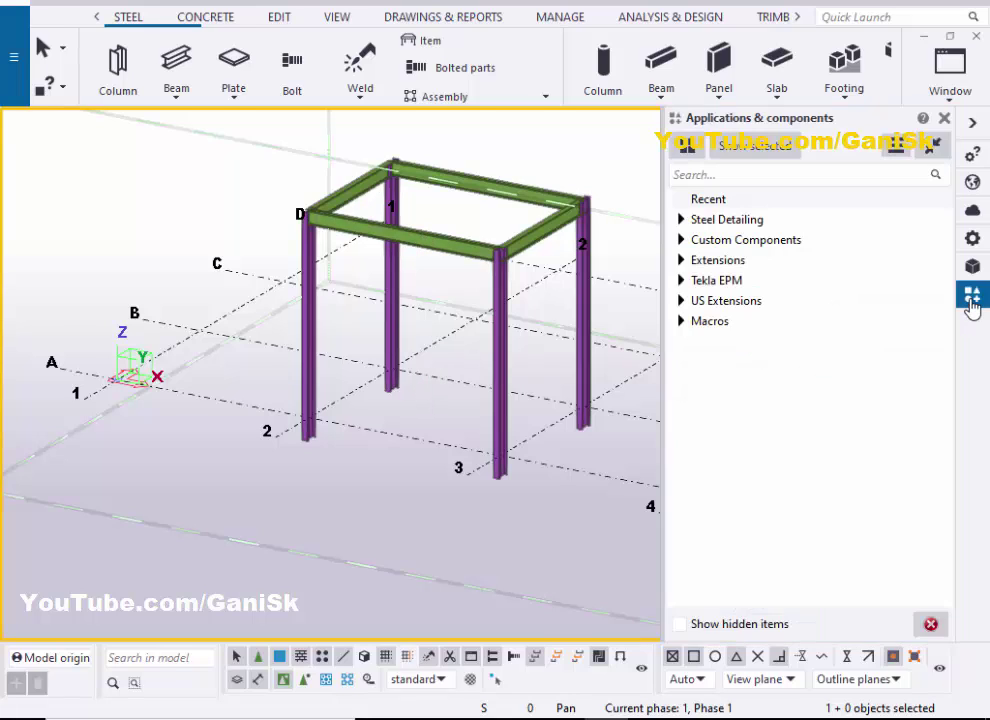
pyautogui.click(727, 177)
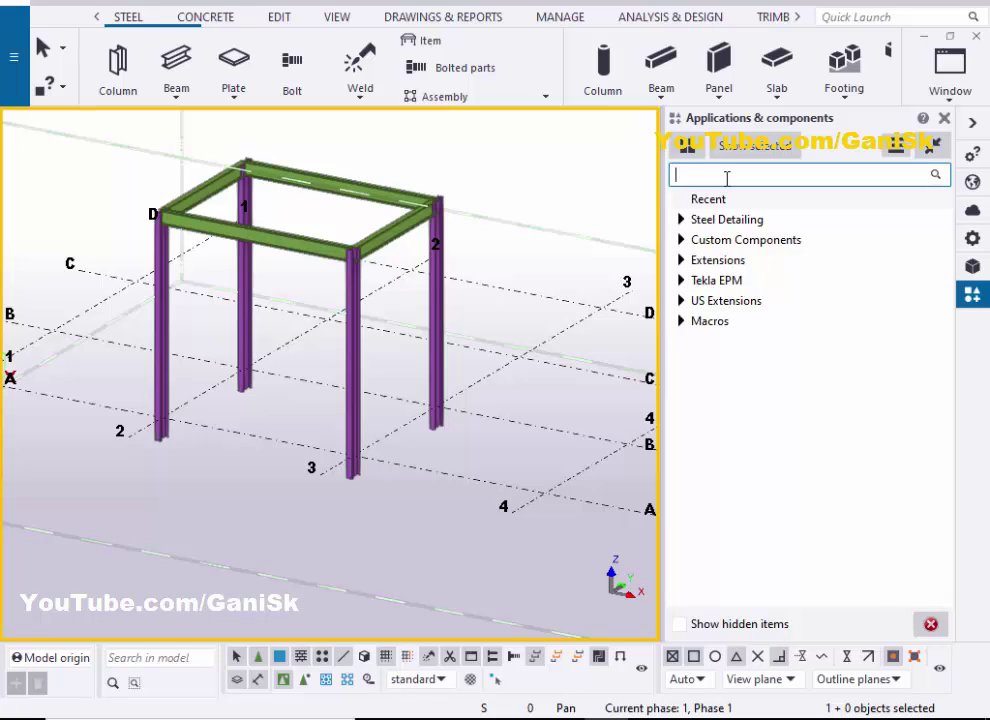
pyautogui.write('60')
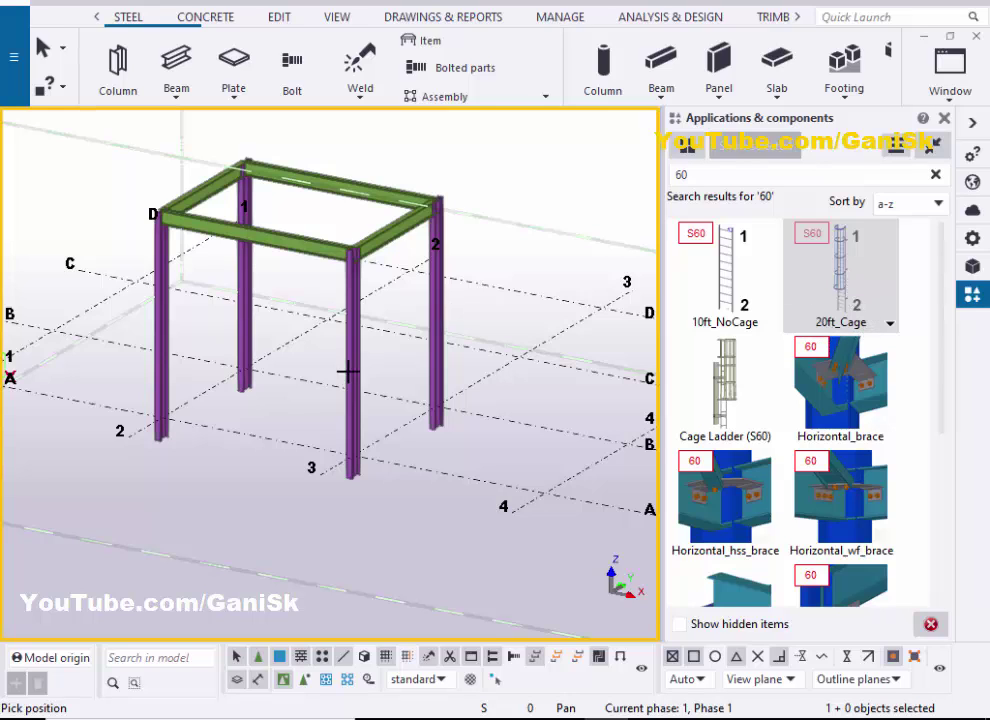
pyautogui.click(261, 229)
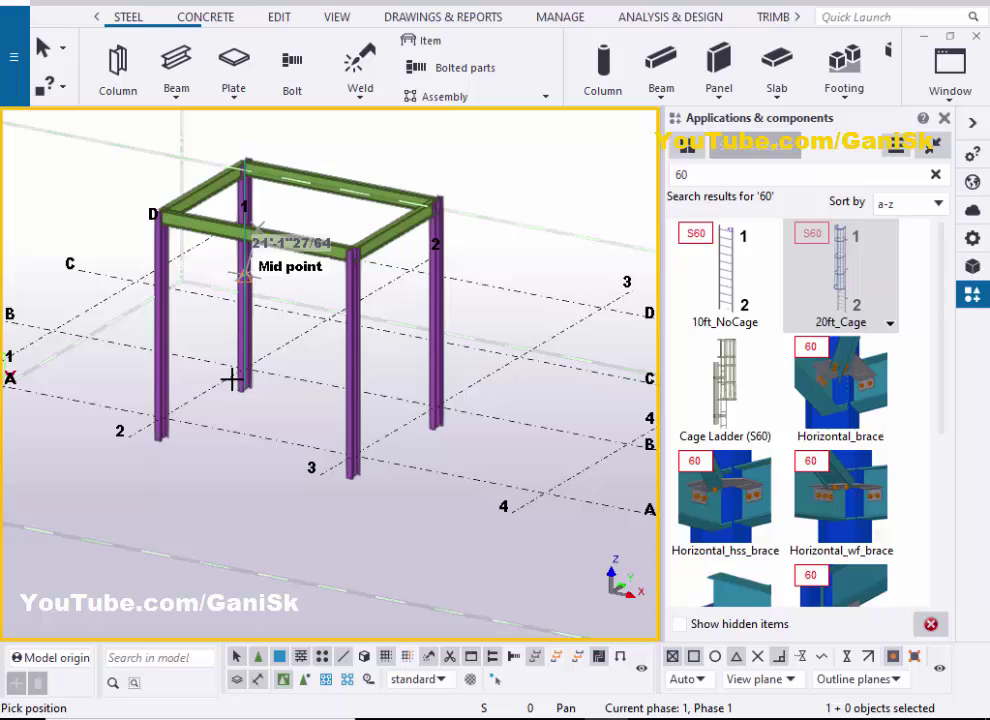
pyautogui.click(255, 440)
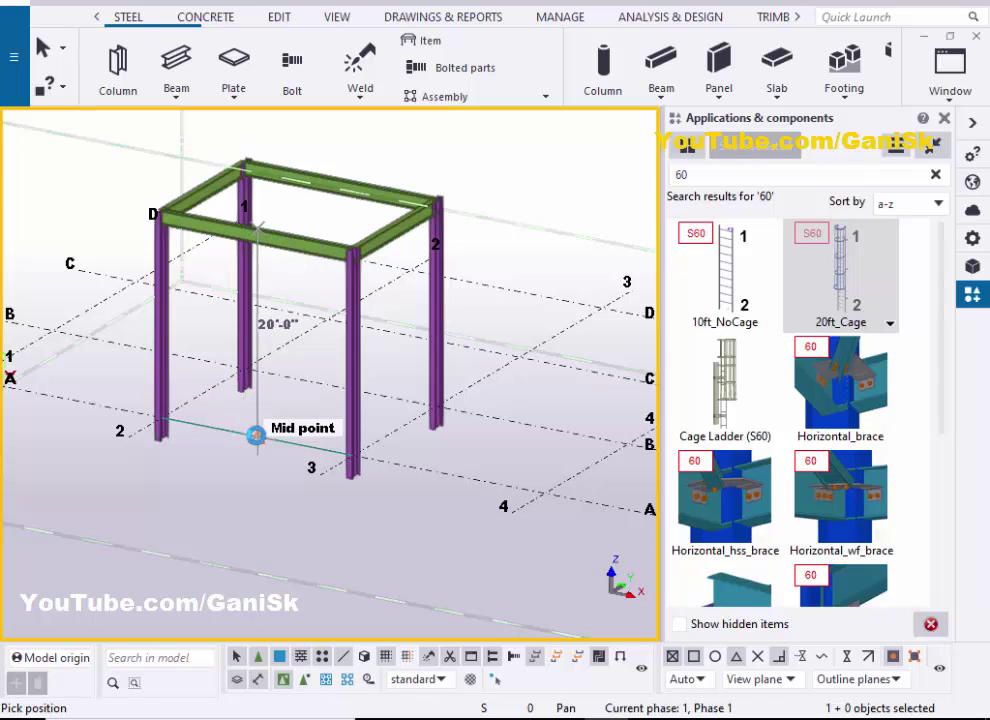
pyautogui.scroll(3, 255, 435)
pyautogui.scroll(-3, 259, 427)
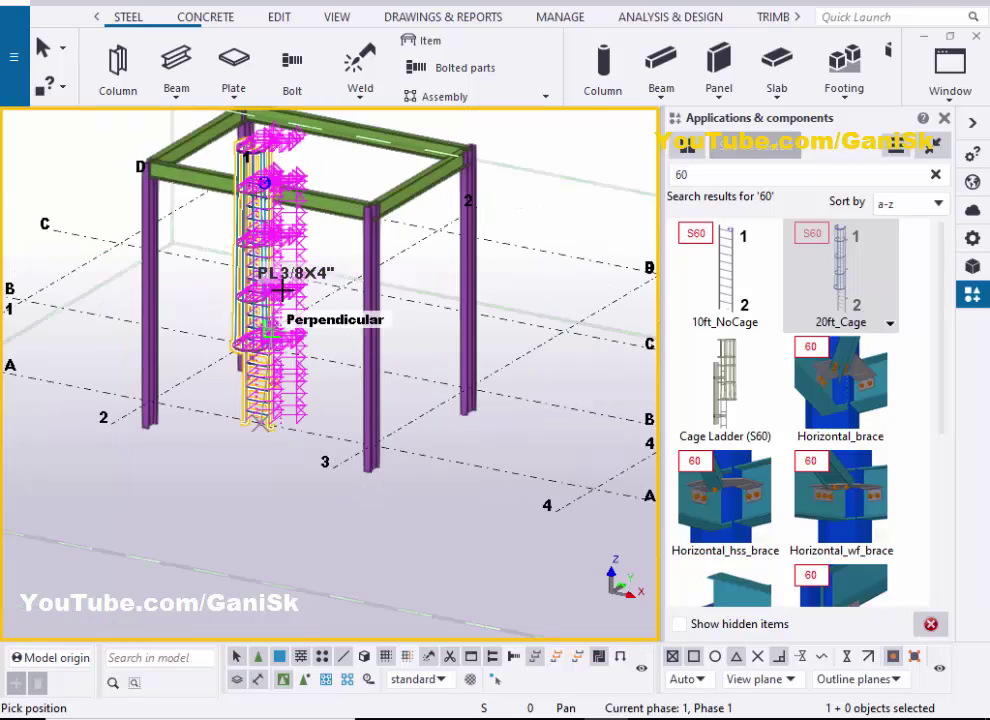
pyautogui.click(943, 119)
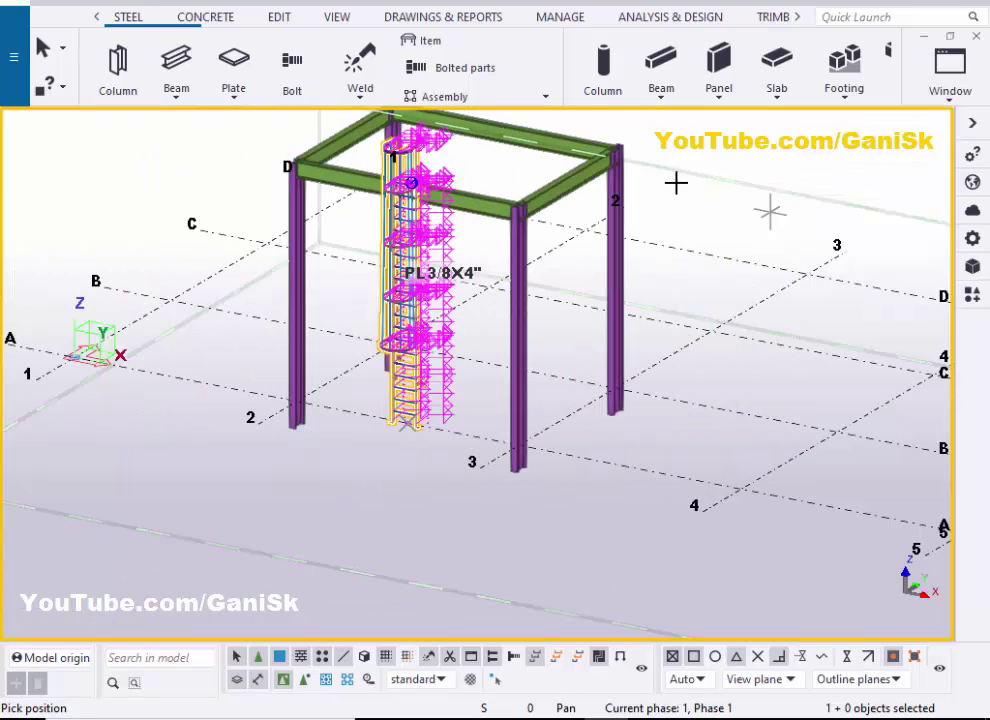
pyautogui.rightClick(676, 184)
pyautogui.click(711, 196)
pyautogui.rightClick(705, 162)
pyautogui.click(762, 281)
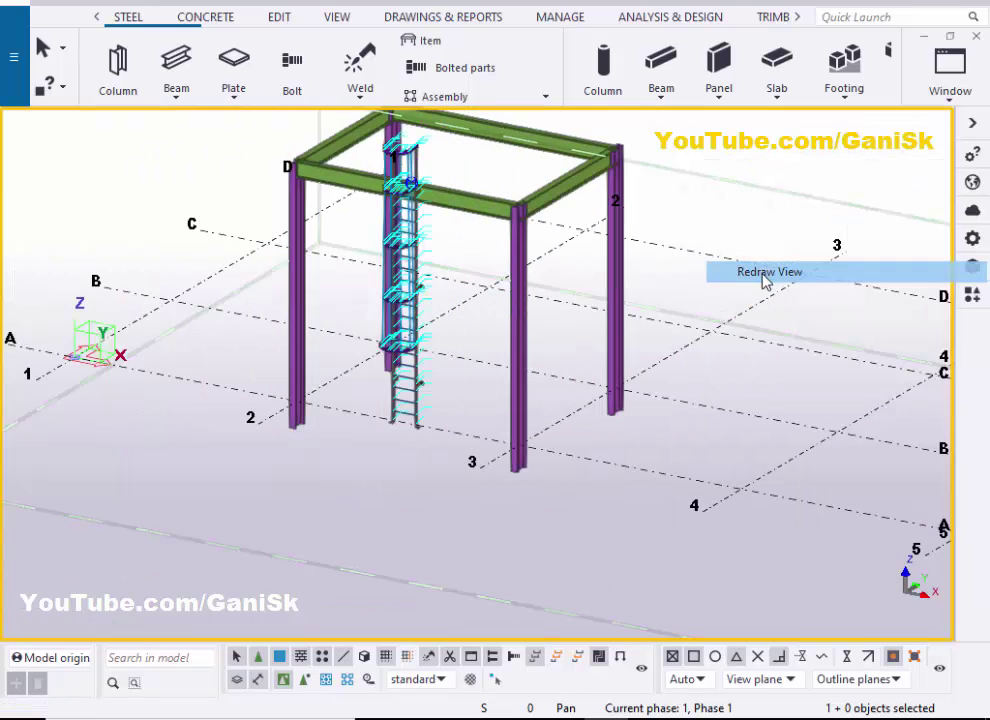
# Step: Examine the cage ladder's rungs, hoops and supports against the beam from several sides
pyautogui.scroll(5, 419, 182)
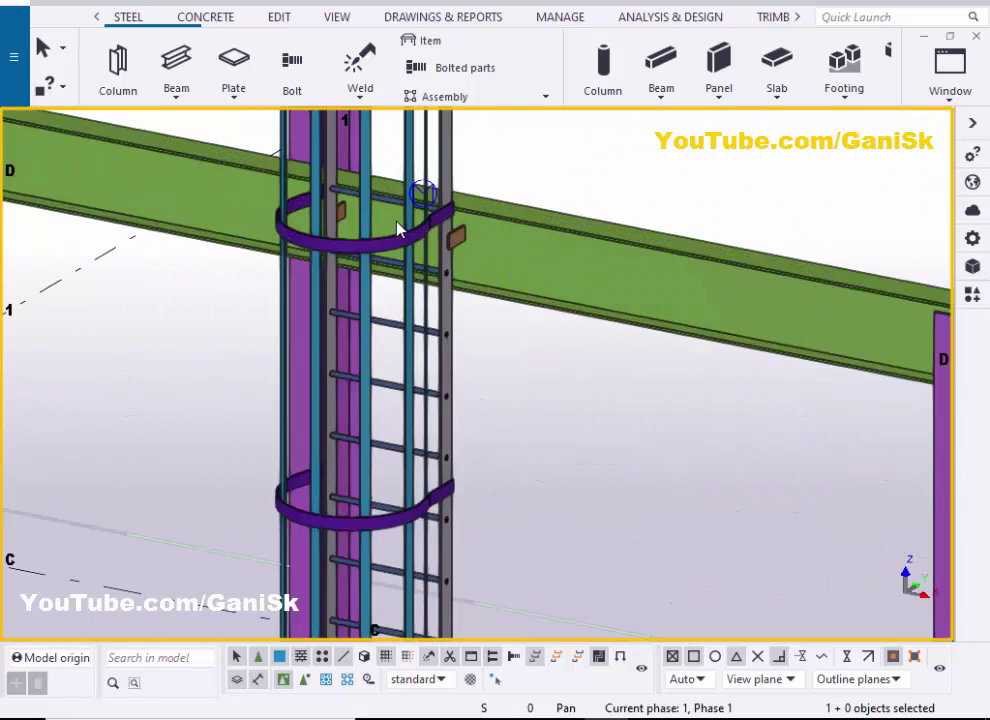
pyautogui.scroll(-5, 403, 247)
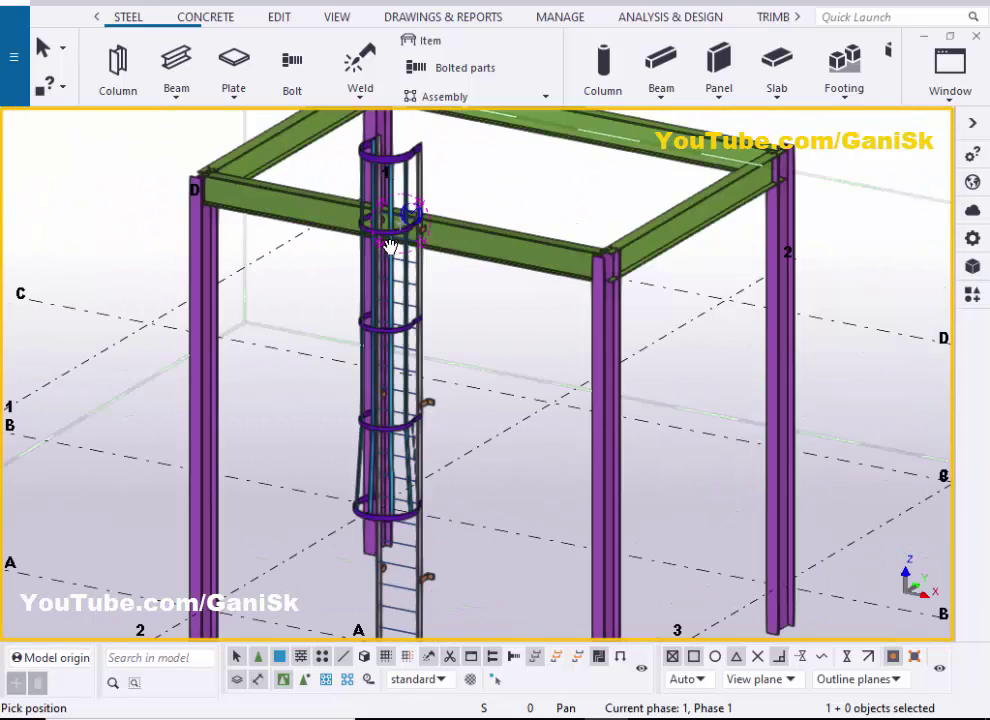
pyautogui.keyDown('ctrl'); pyautogui.moveTo(590, 261); pyautogui.dragTo(290, 311, button='middle'); pyautogui.keyUp('ctrl')
pyautogui.scroll(-5, 290, 311)
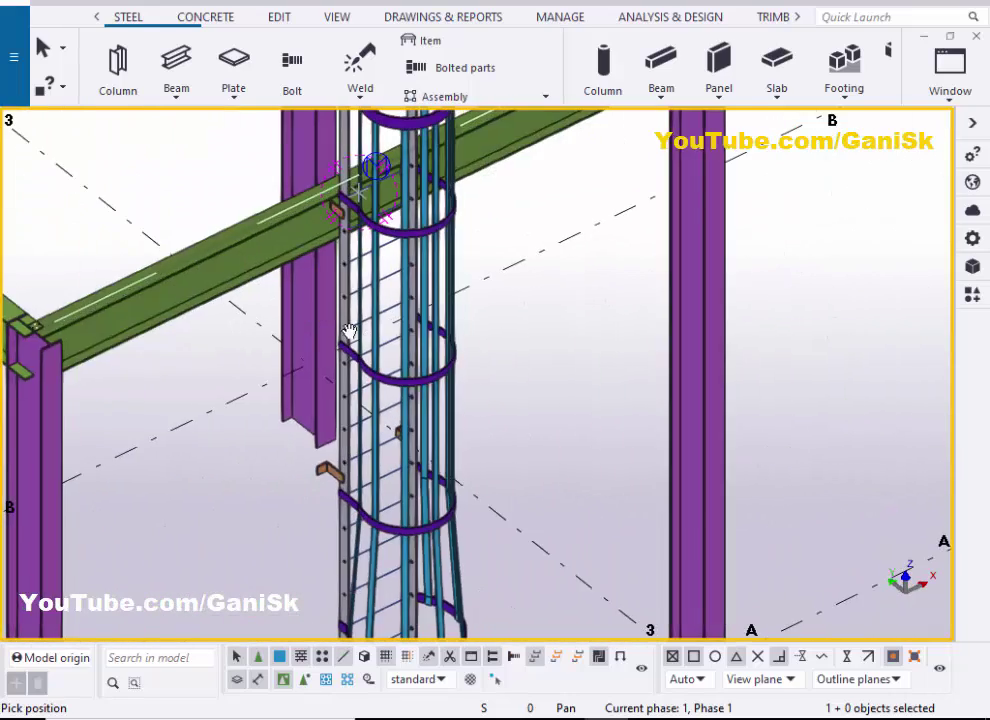
pyautogui.rightClick(281, 206)
pyautogui.click(305, 217)
pyautogui.scroll(5, 318, 284)
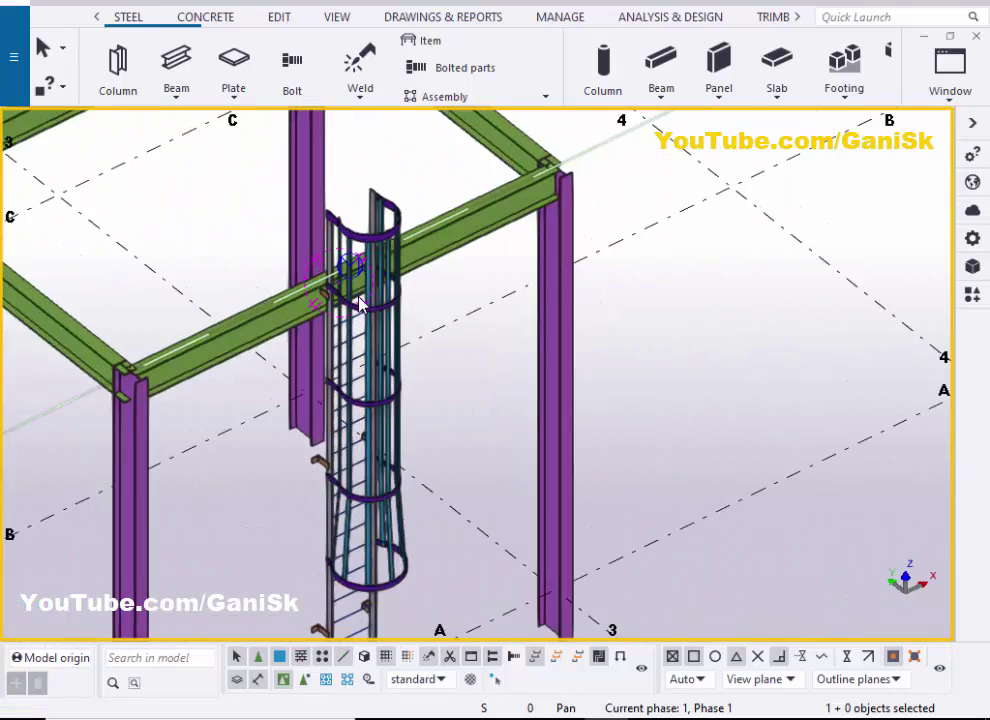
pyautogui.scroll(-3, 366, 411)
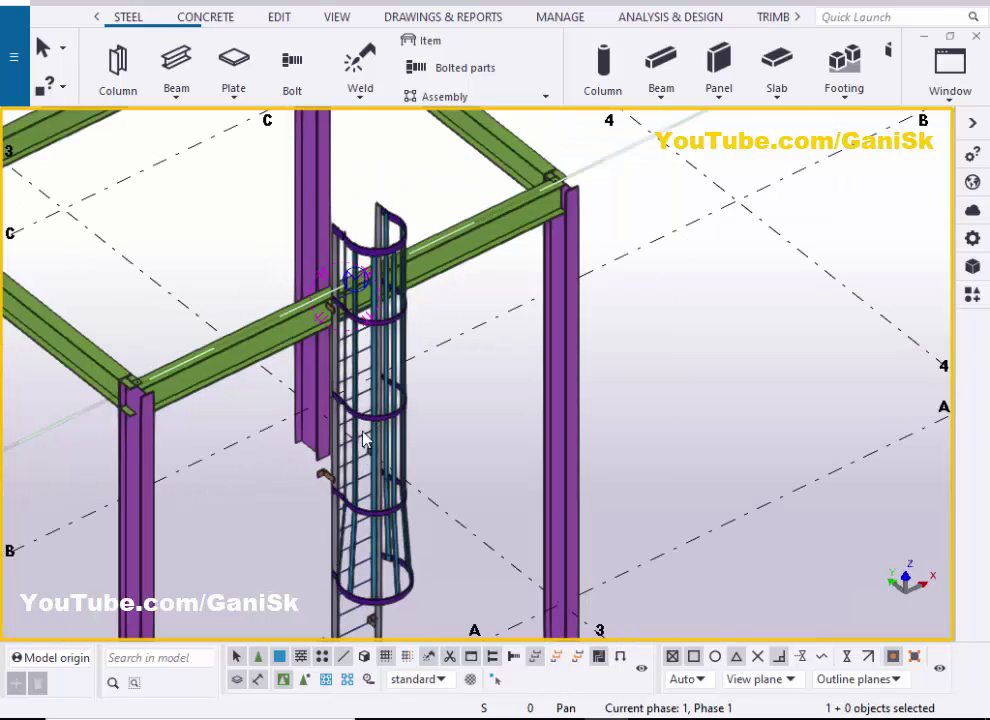
# Step: Open the placed cage ladder's settings and set the width at its lower end to 2'-2"
pyautogui.doubleClick(347, 404)
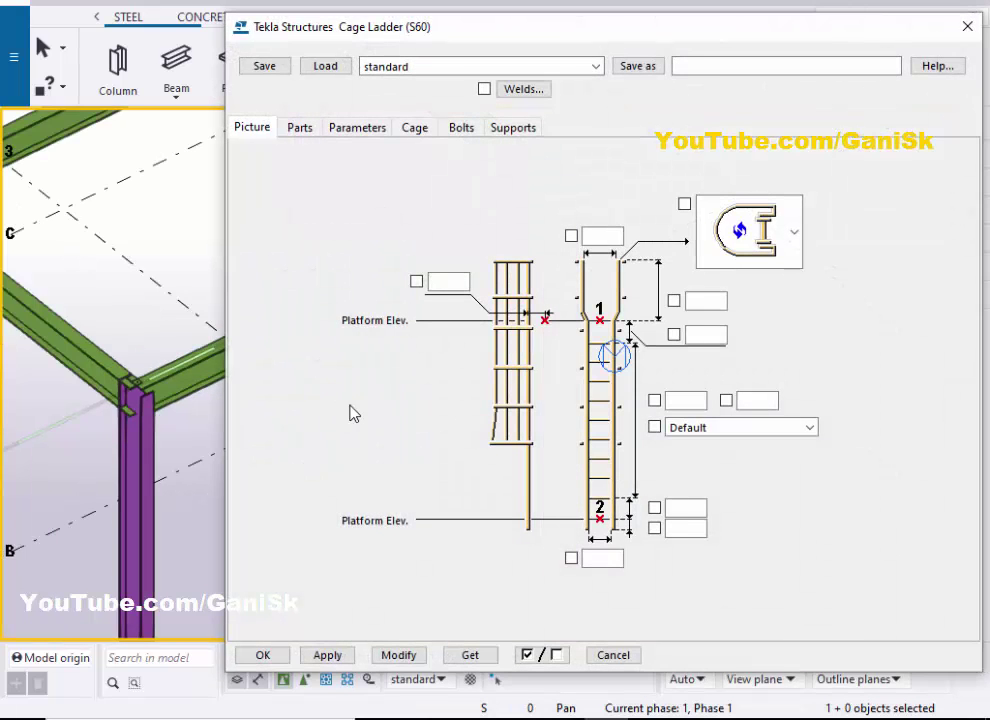
pyautogui.moveTo(500, 35); pyautogui.dragTo(543, 42)
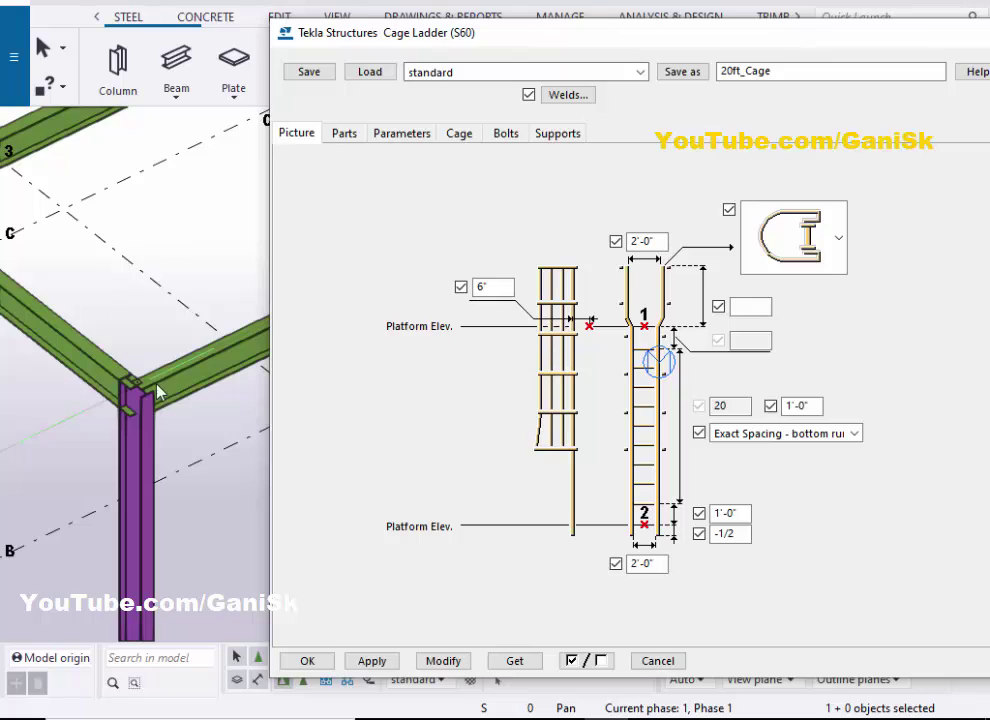
pyautogui.scroll(-3, 121, 296)
pyautogui.scroll(5, 180, 415)
pyautogui.scroll(-1, 160, 346)
pyautogui.moveTo(160, 346); pyautogui.dragTo(199, 382, button='middle')
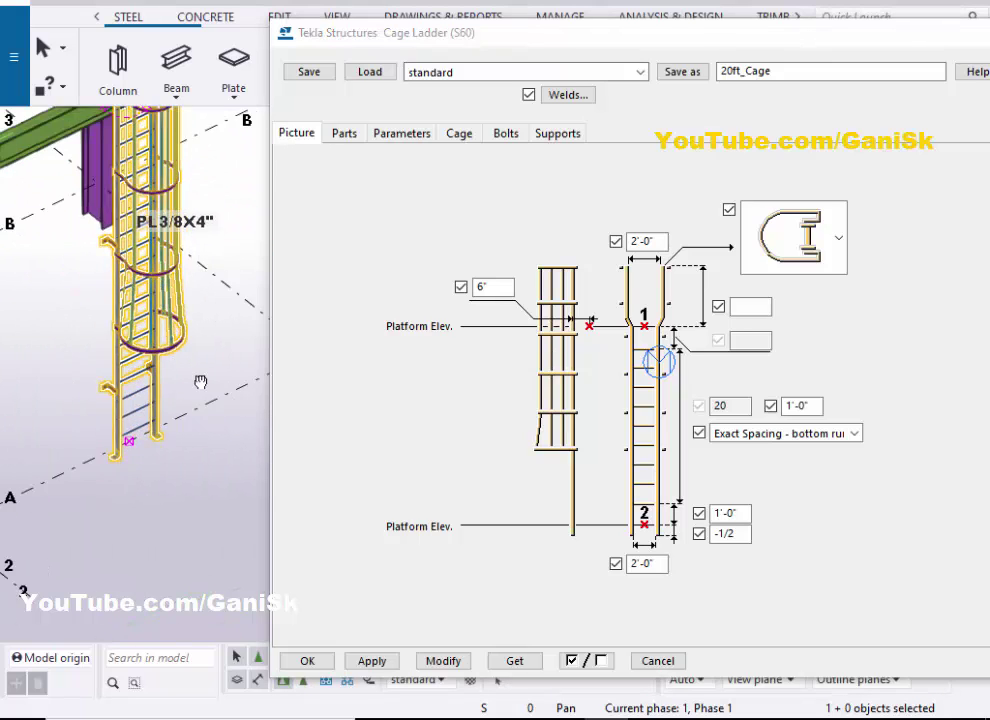
pyautogui.scroll(-1, 186, 404)
pyautogui.scroll(3, 186, 400)
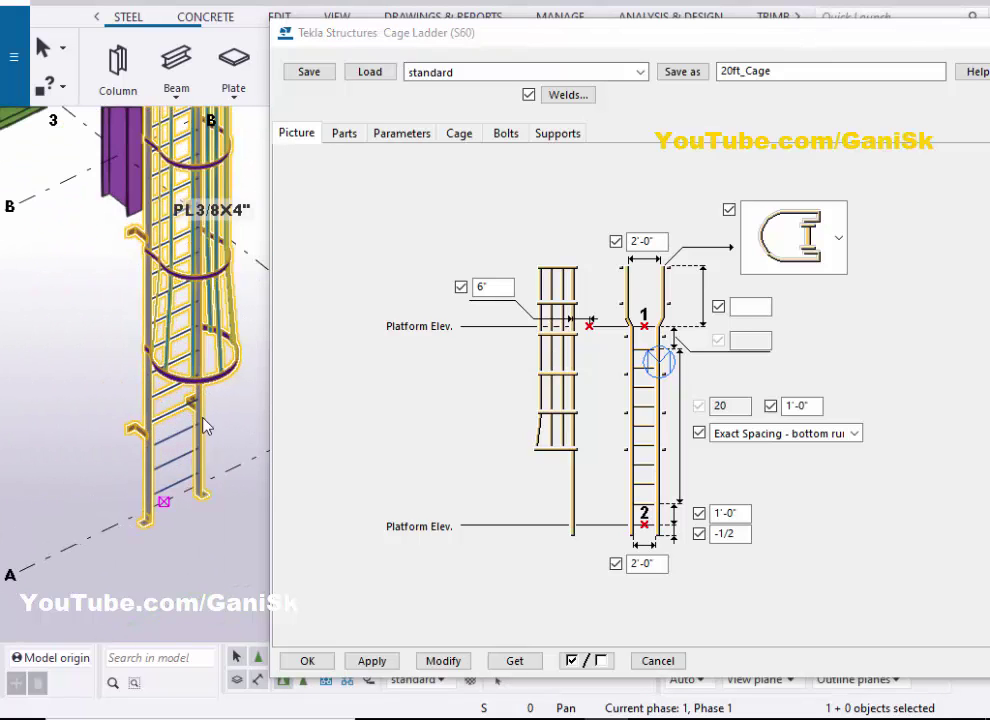
pyautogui.click(648, 566)
pyautogui.scroll(5, 150, 510)
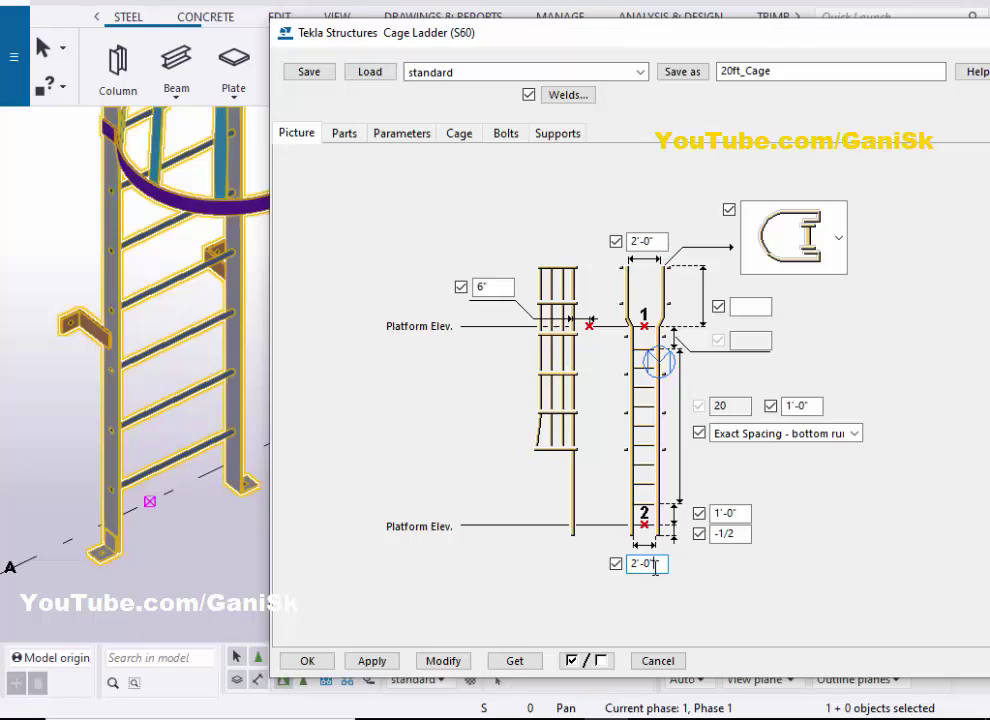
pyautogui.write('2')
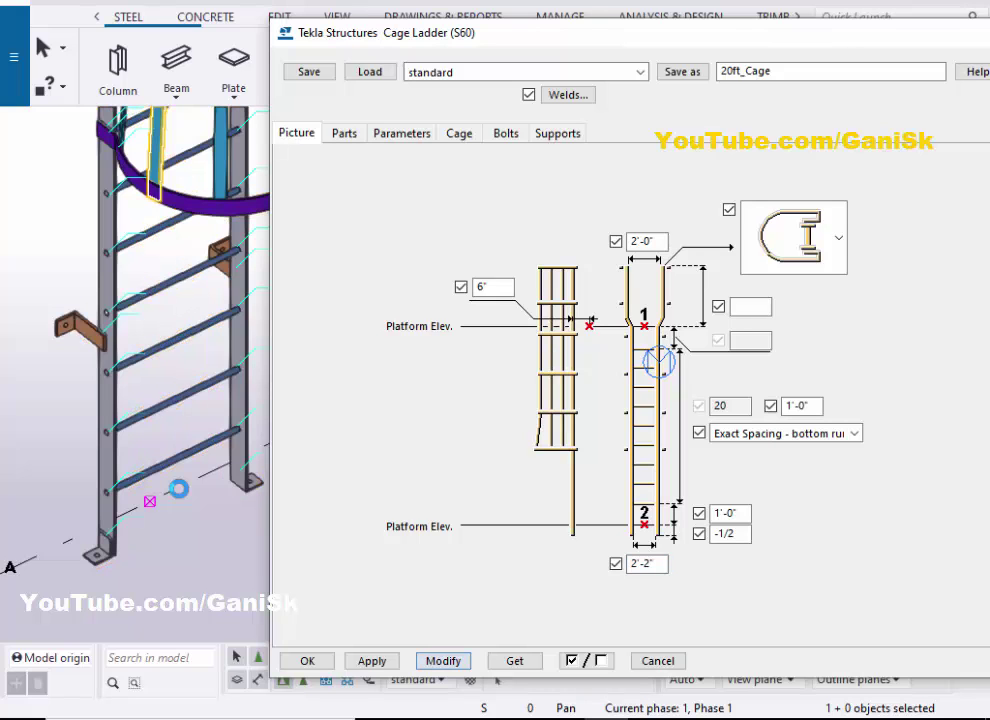
# Step: Set the ladder's width at its upper end to 2'-2" and apply the change to the model
pyautogui.scroll(2, 110, 533)
pyautogui.scroll(-3, 192, 500)
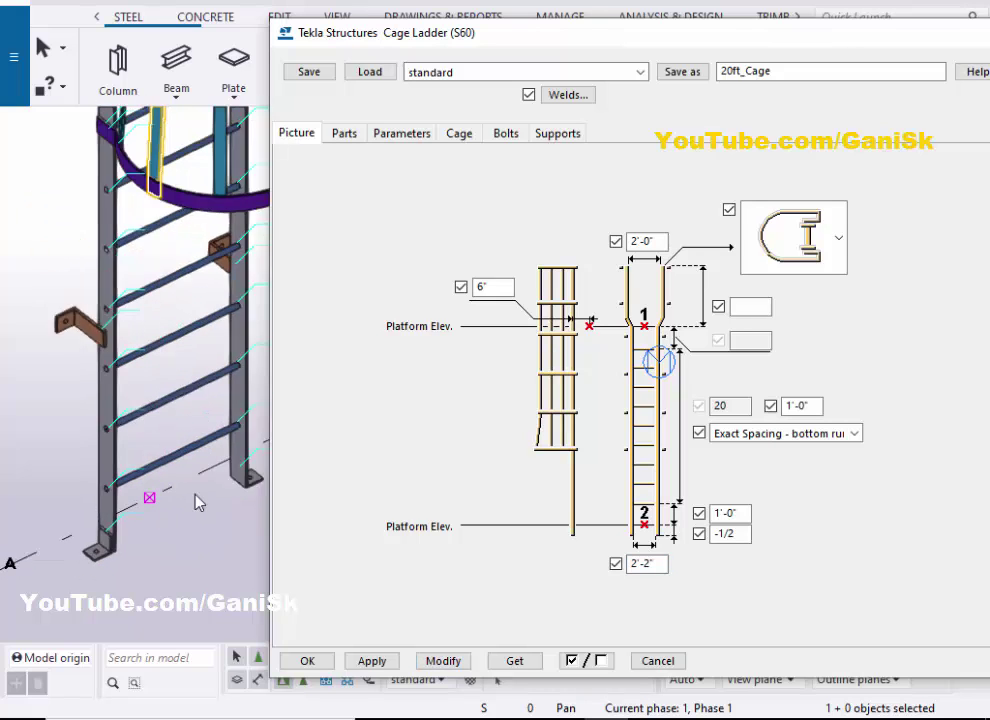
pyautogui.scroll(3, 197, 500)
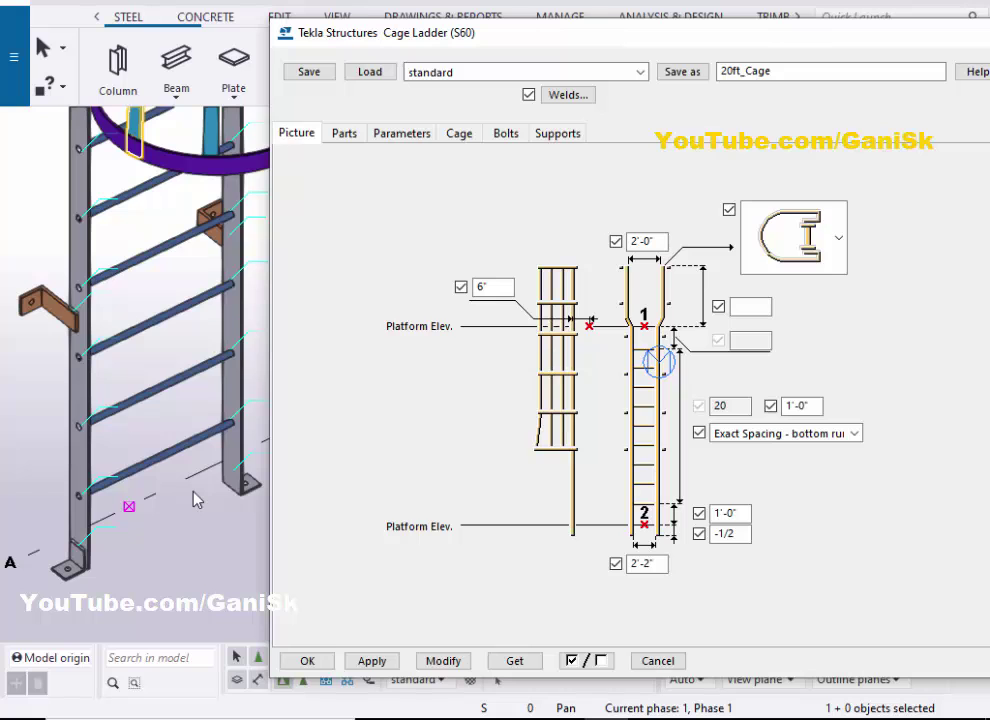
pyautogui.scroll(-5, 197, 500)
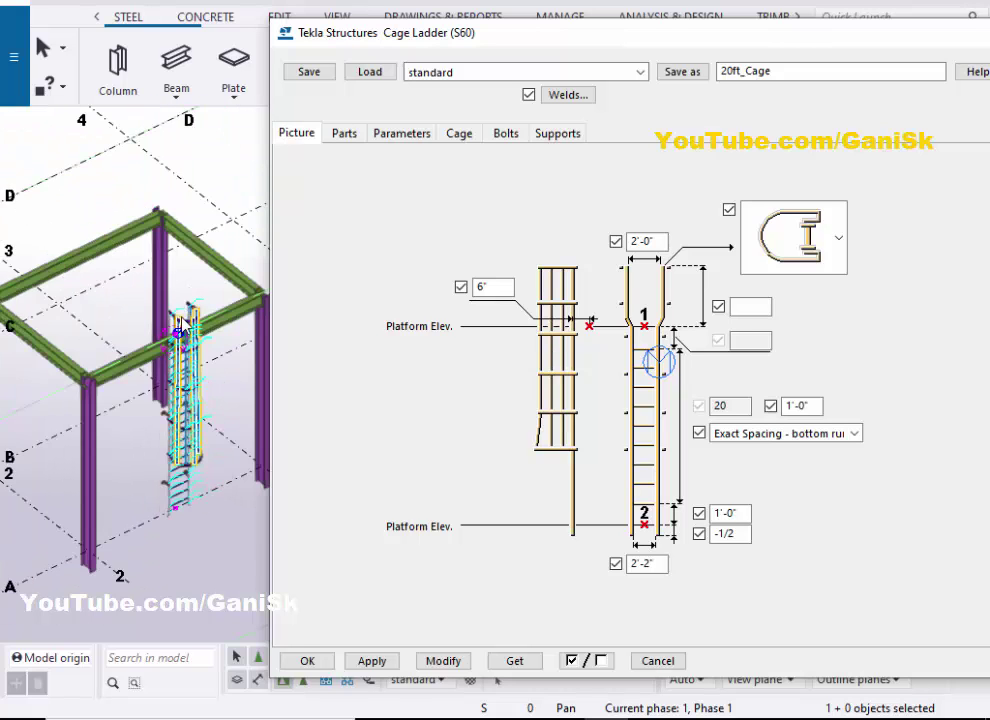
pyautogui.scroll(5, 181, 322)
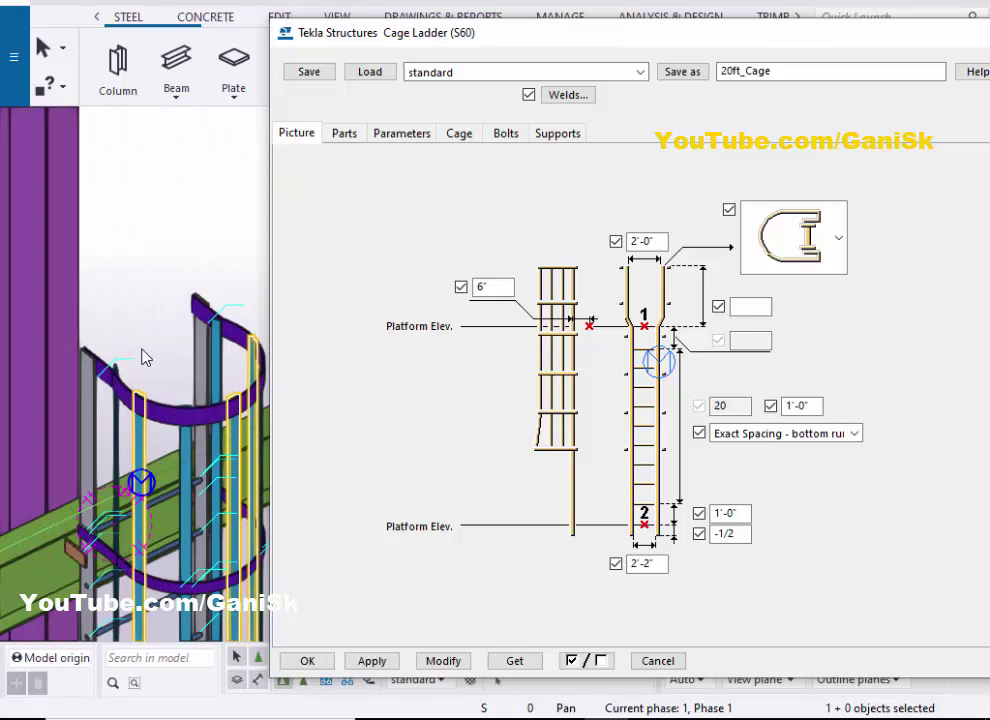
pyautogui.click(649, 241)
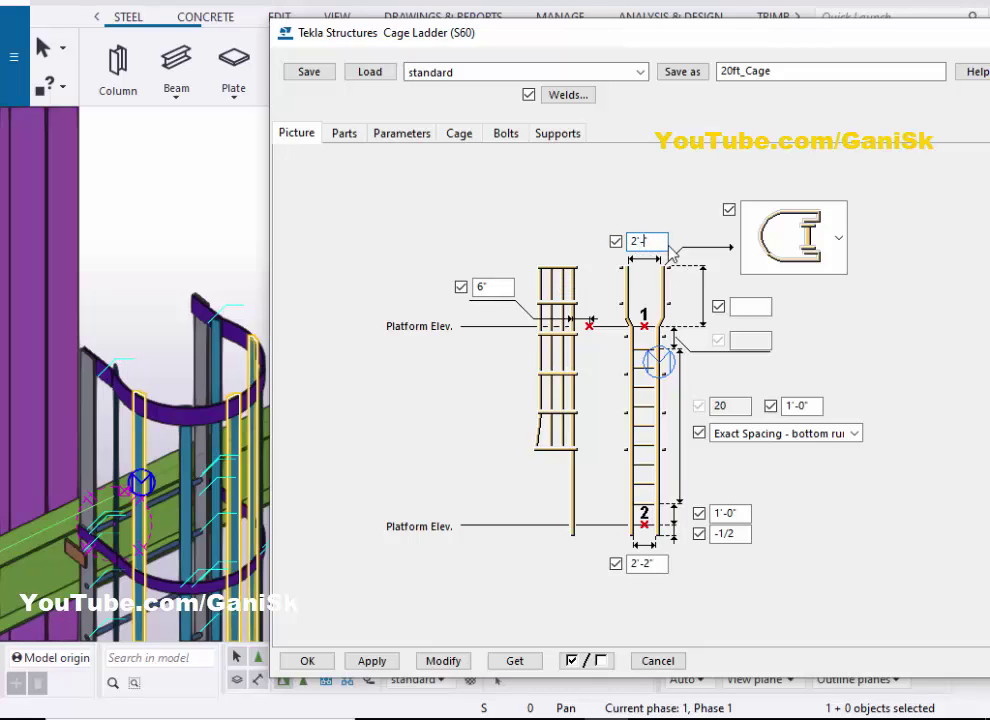
pyautogui.click(440, 658)
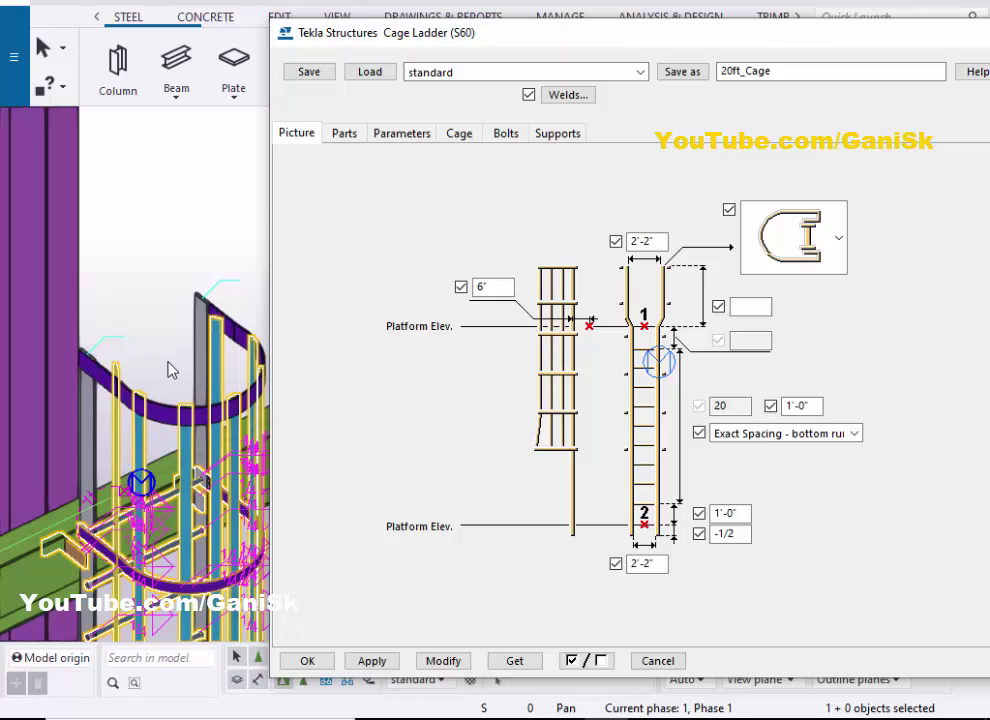
# Step: Set the ladder's horizontal offset from the insertion point at the beam to 8" and apply it to the model
pyautogui.scroll(-5, 170, 370)
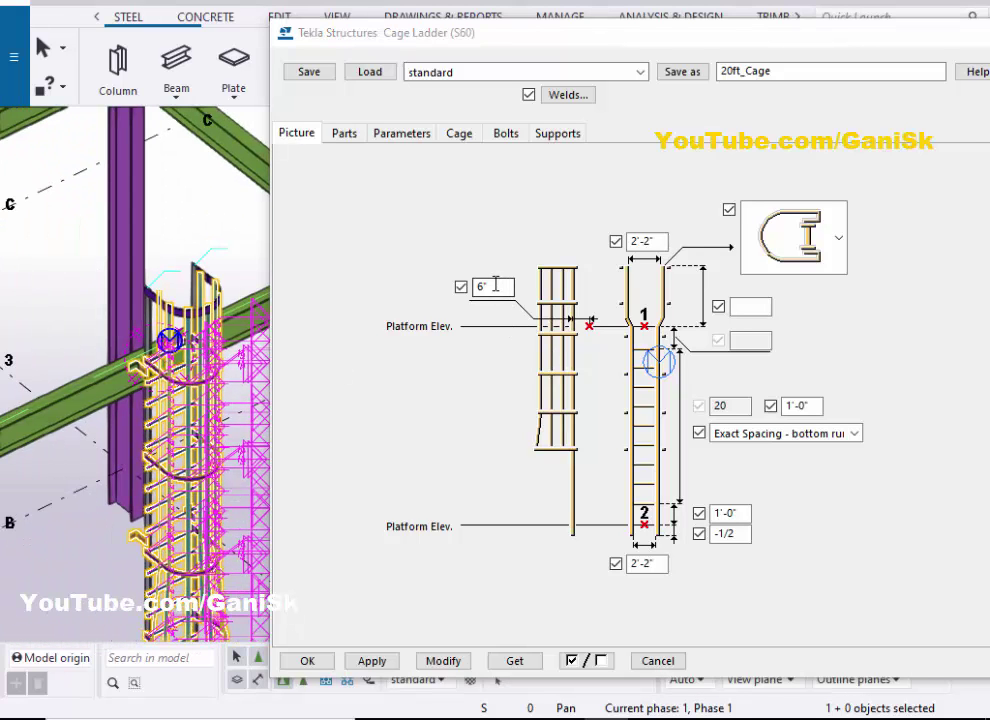
pyautogui.click(478, 287)
pyautogui.scroll(-8, 160, 400)
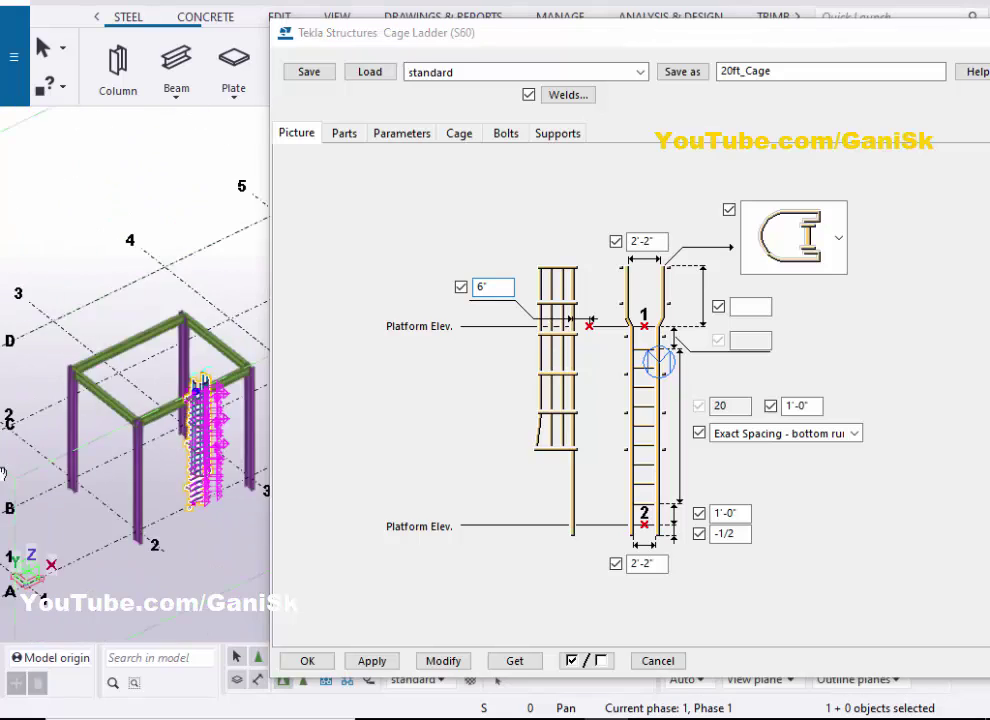
pyautogui.scroll(10, 160, 410)
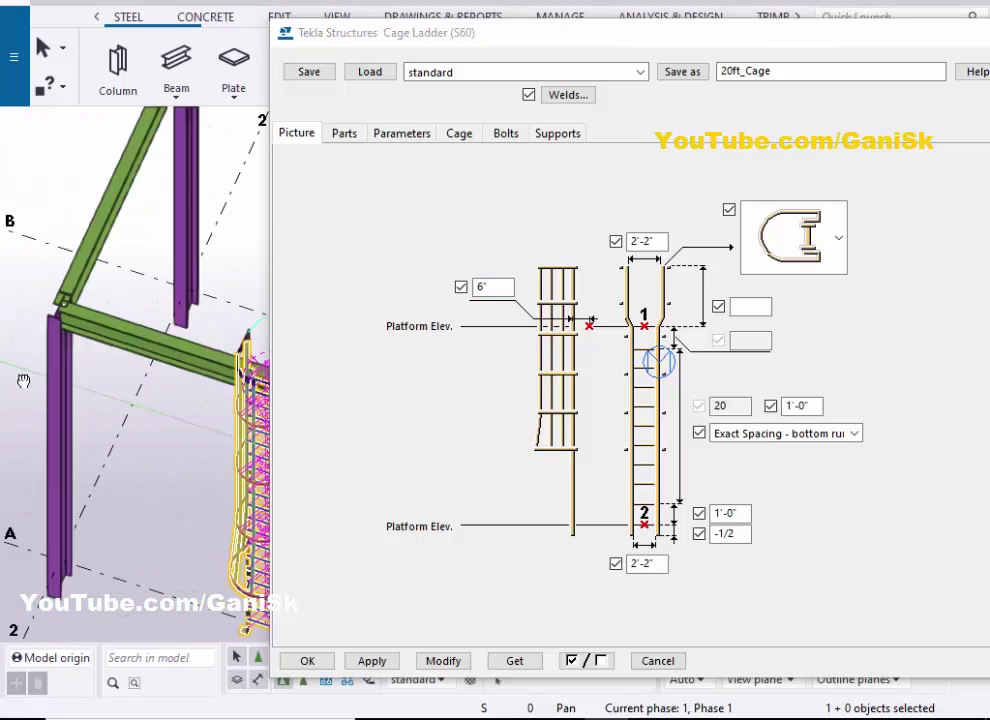
pyautogui.scroll(-3, 197, 448)
pyautogui.keyDown('ctrl'); pyautogui.moveTo(197, 448); pyautogui.dragTo(31, 420, button='middle'); pyautogui.keyUp('ctrl')
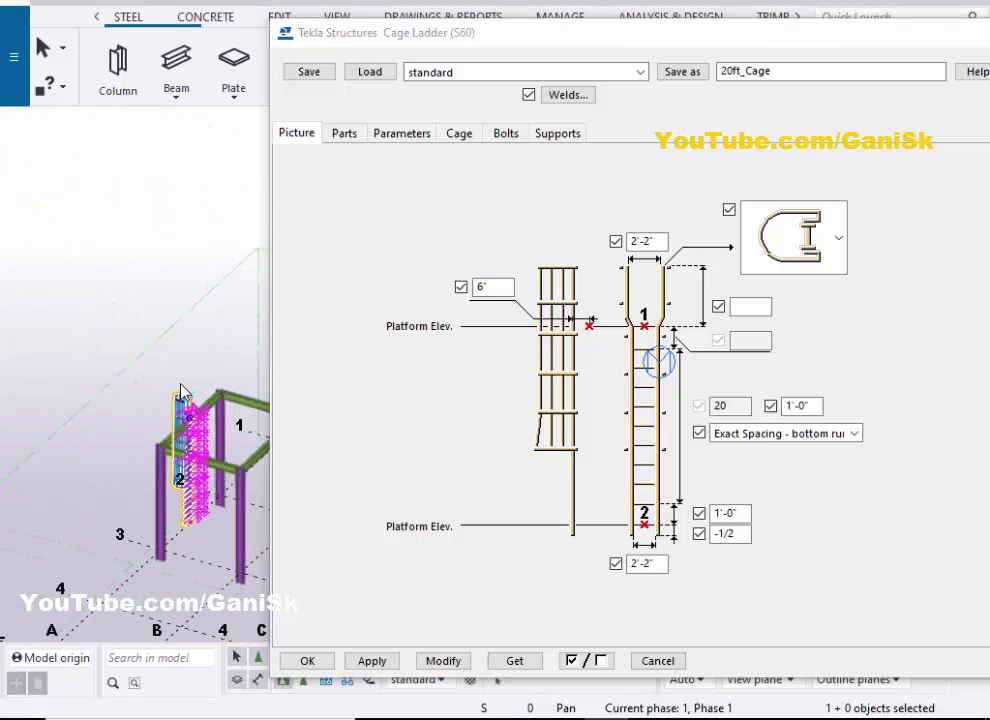
pyautogui.scroll(6, 183, 393)
pyautogui.scroll(6, 200, 502)
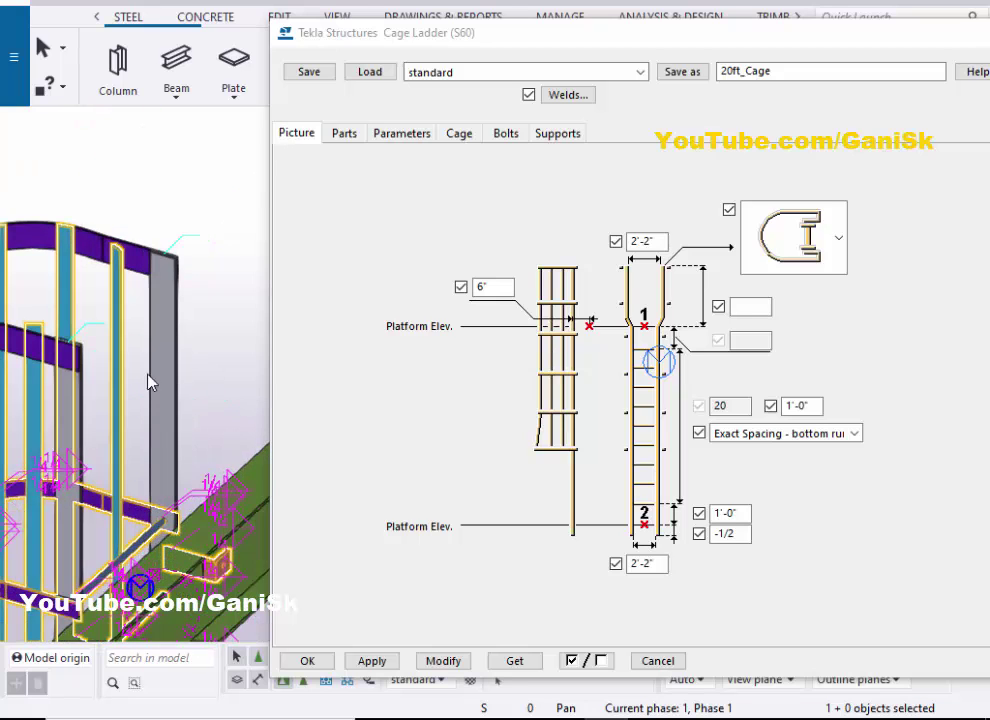
pyautogui.scroll(4, 155, 510)
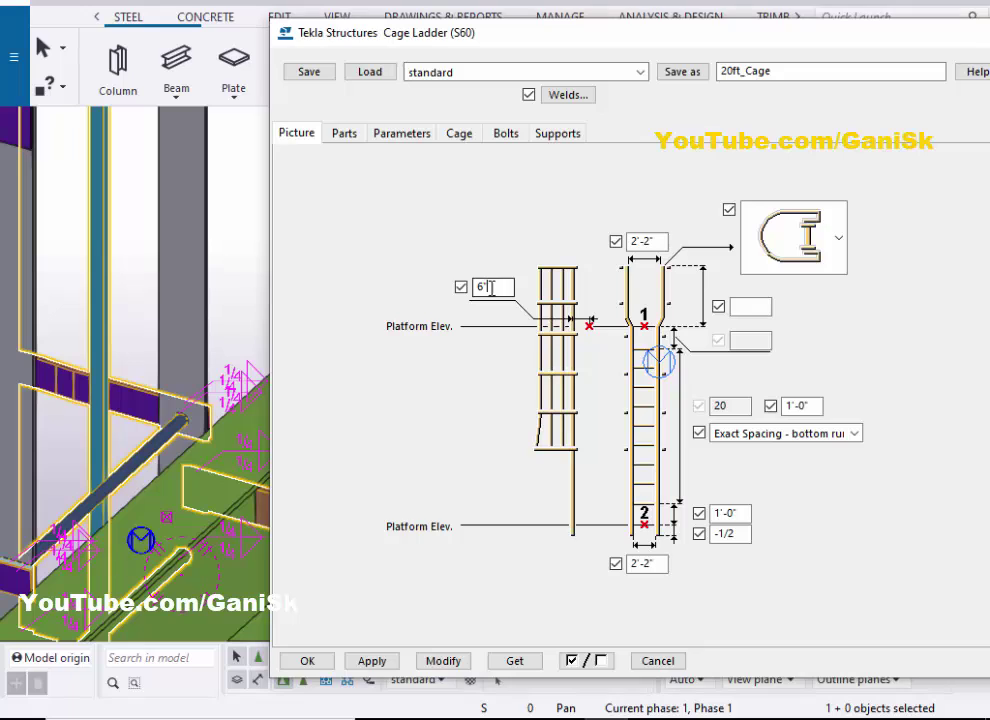
pyautogui.moveTo(486, 288); pyautogui.dragTo(436, 294)
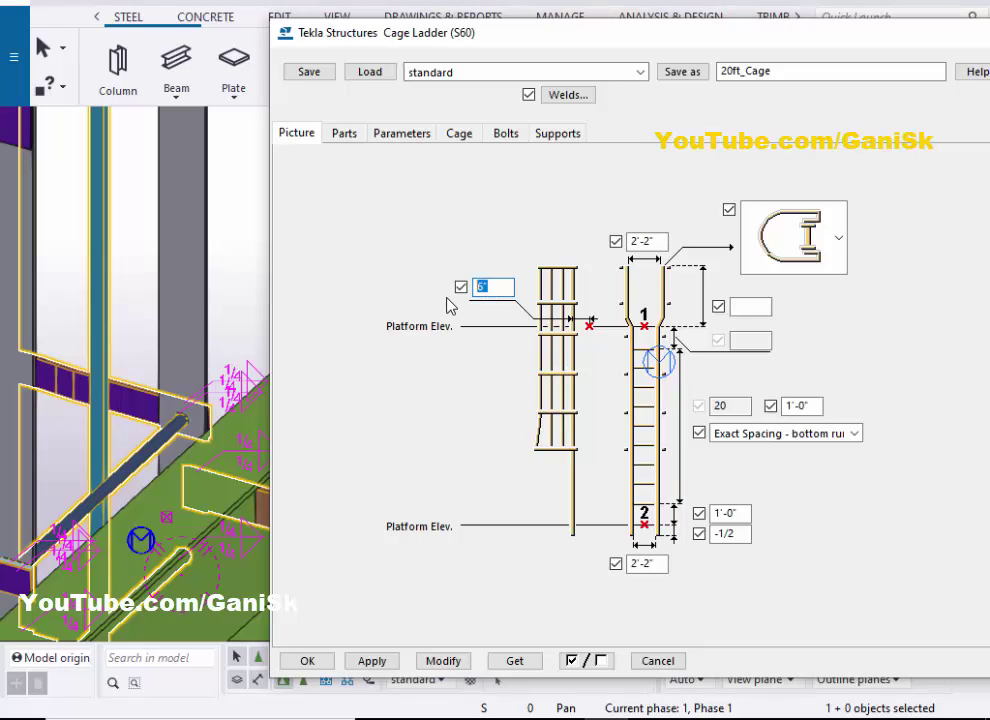
pyautogui.write('8')
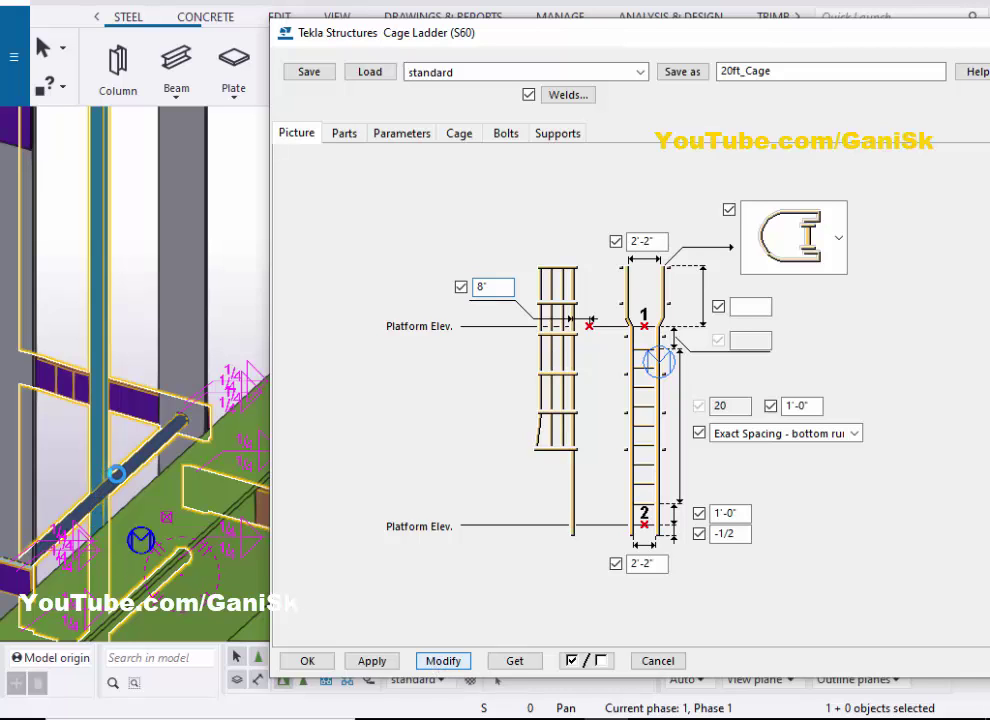
# Step: Set the ladder's exact rung spacing to 1'-2" and apply the change to the model
pyautogui.scroll(-3, 130, 474)
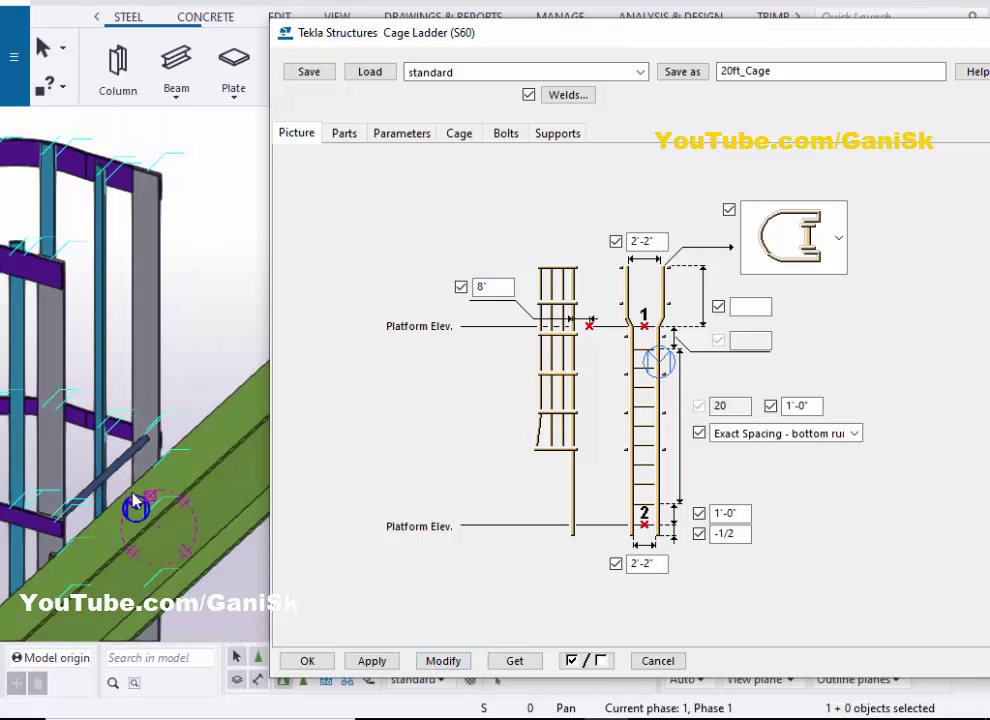
pyautogui.scroll(-5, 133, 495)
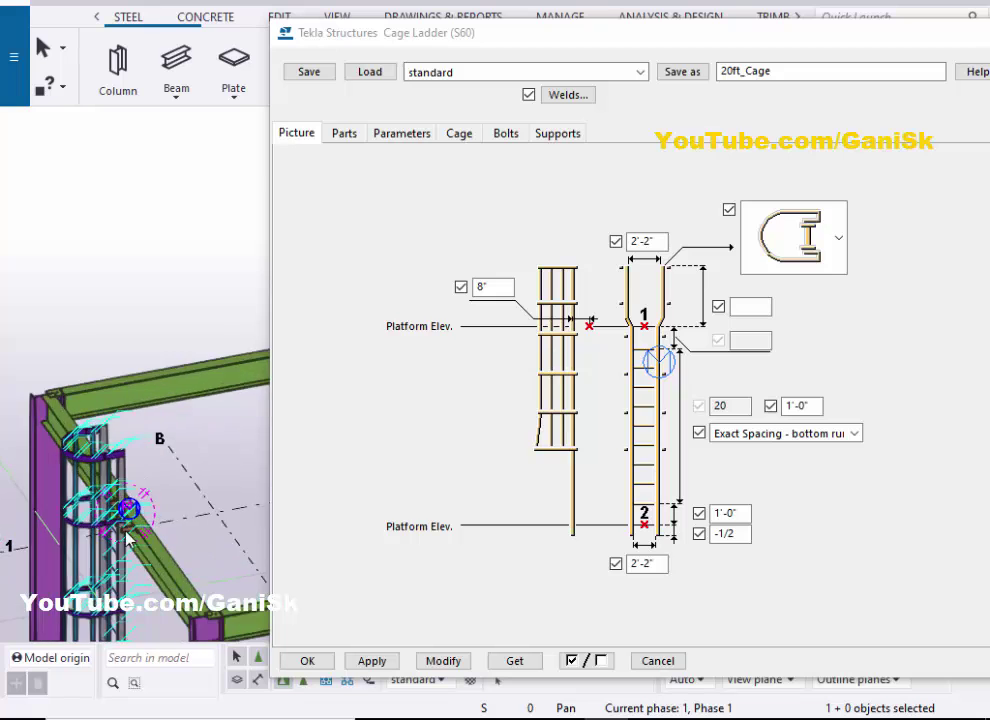
pyautogui.scroll(6, 127, 537)
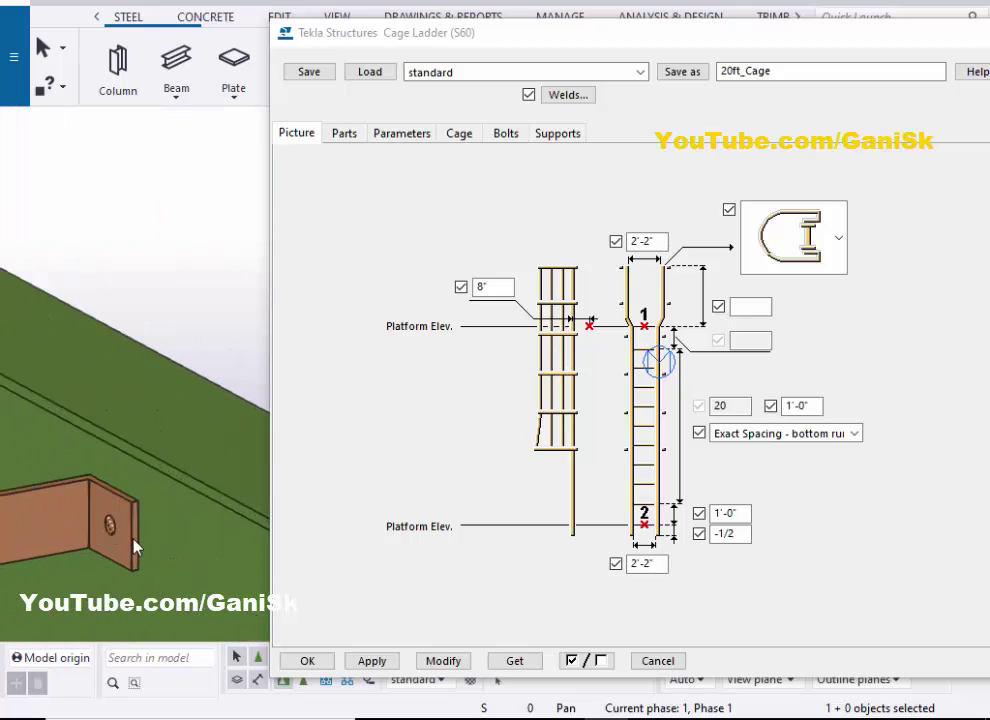
pyautogui.scroll(-6, 130, 543)
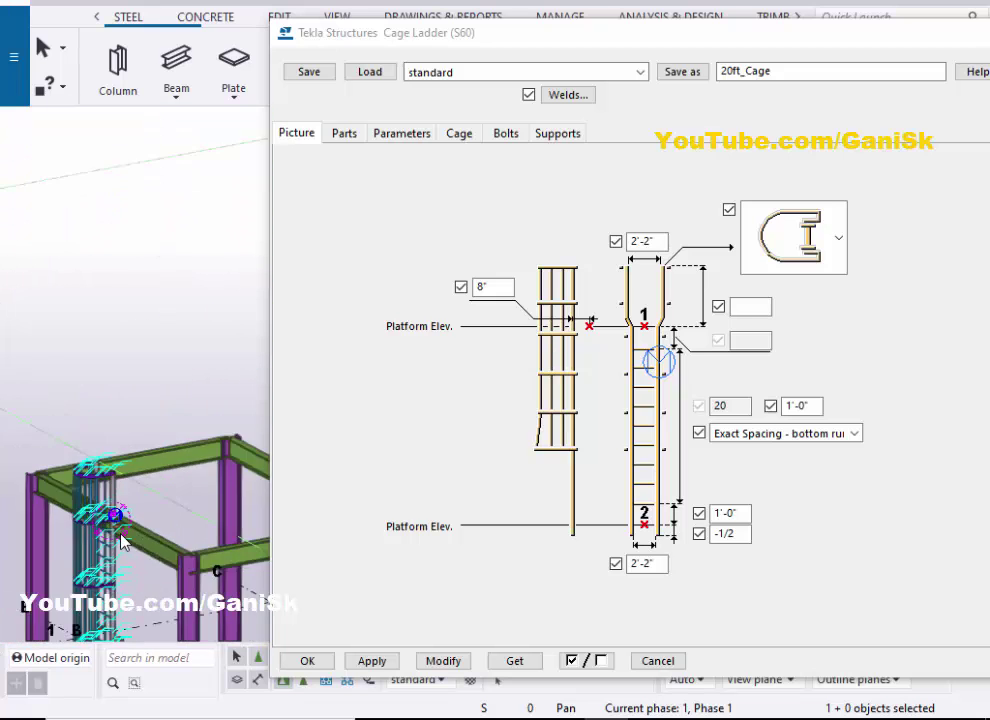
pyautogui.scroll(-5, 120, 540)
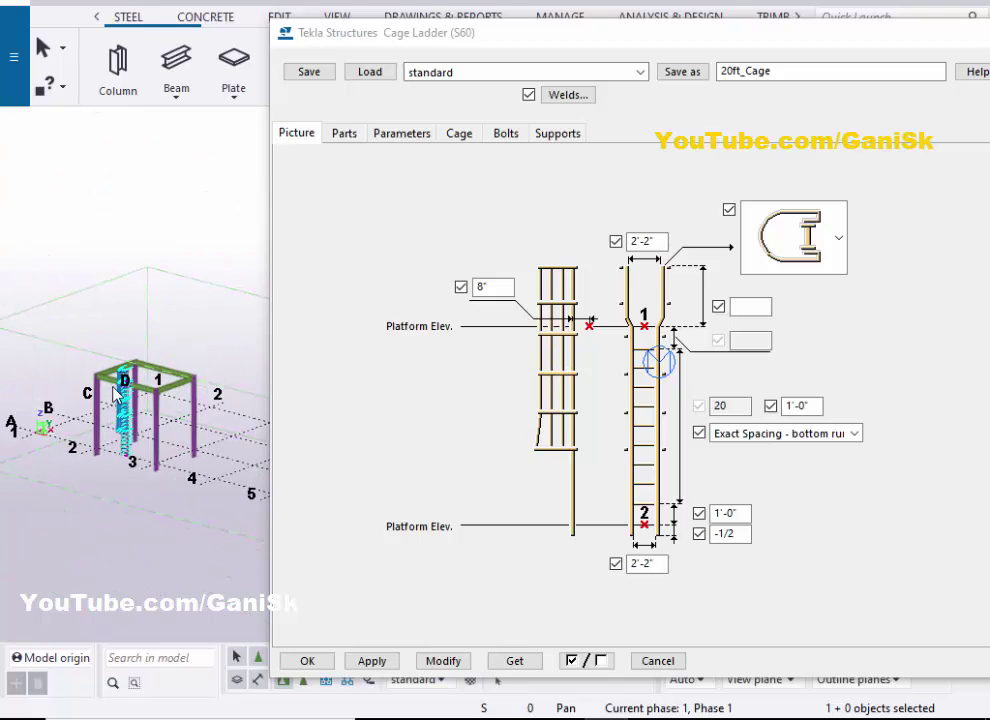
pyautogui.scroll(6, 117, 392)
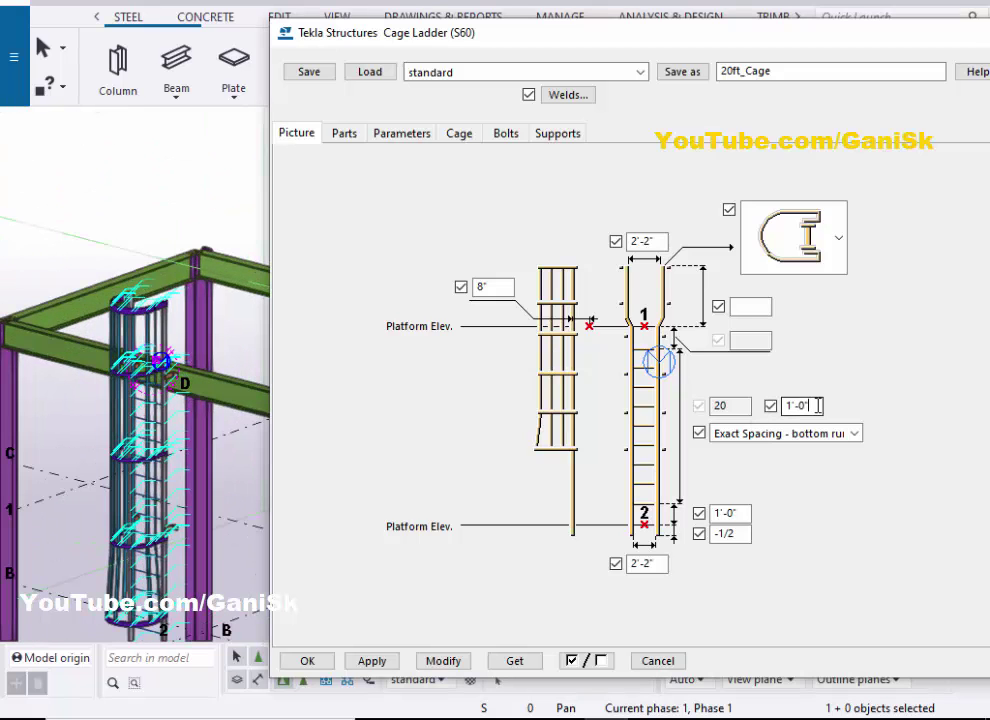
pyautogui.click(807, 408)
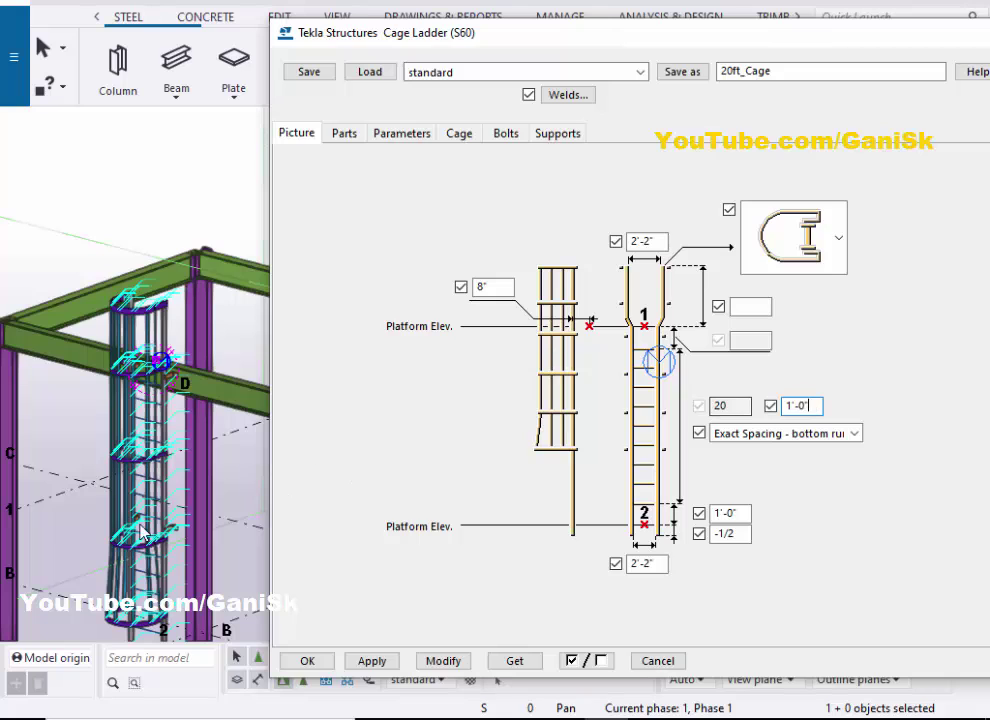
pyautogui.keyDown('ctrl'); pyautogui.moveTo(141, 530); pyautogui.dragTo(139, 464, button='middle'); pyautogui.keyUp('ctrl')
pyautogui.scroll(8, 137, 462)
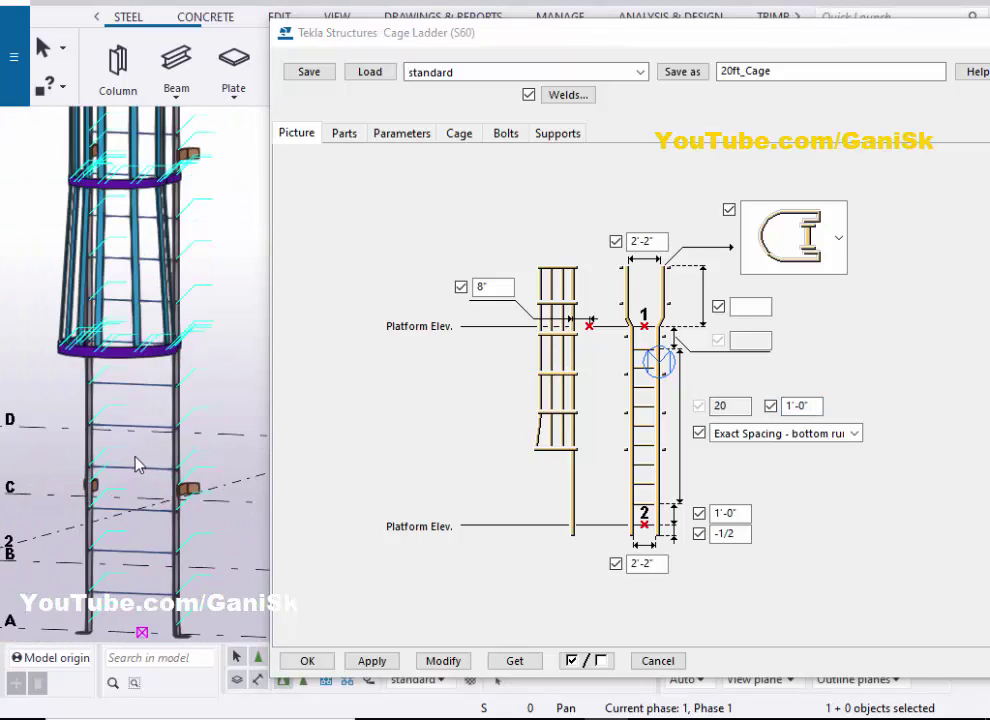
pyautogui.scroll(-2, 150, 413)
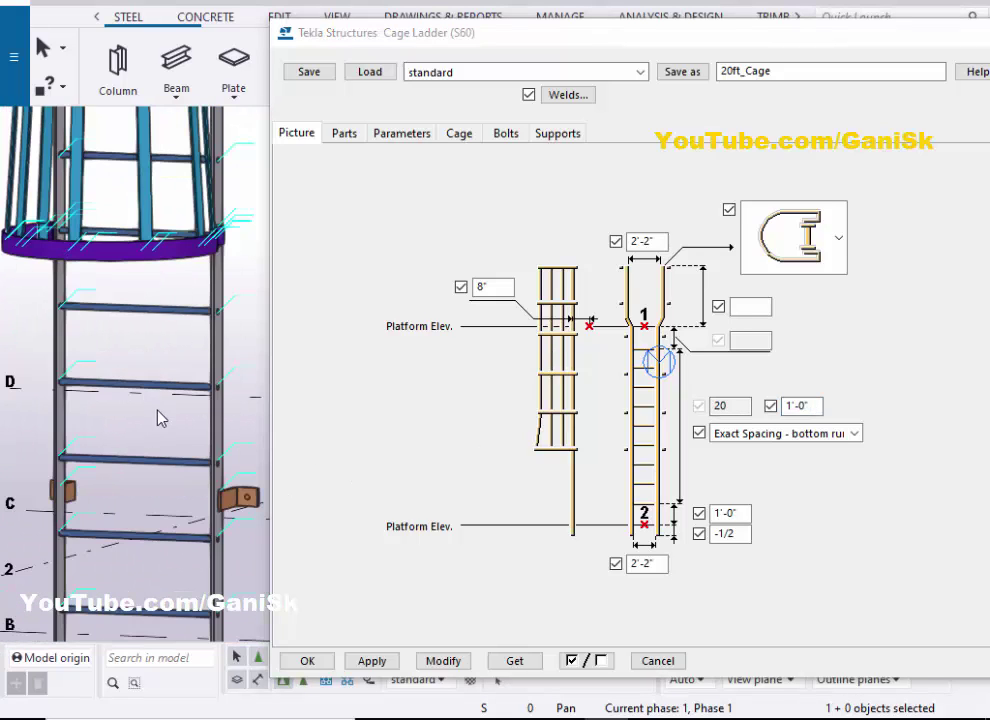
pyautogui.click(808, 405)
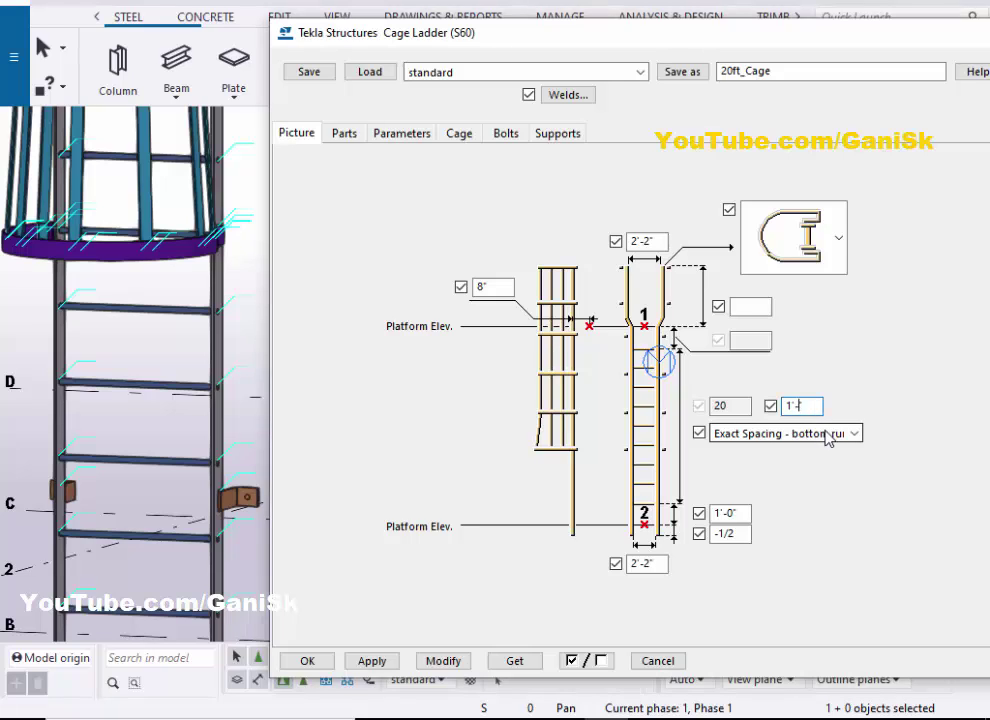
pyautogui.write('1\'-2"')
pyautogui.click(443, 660)
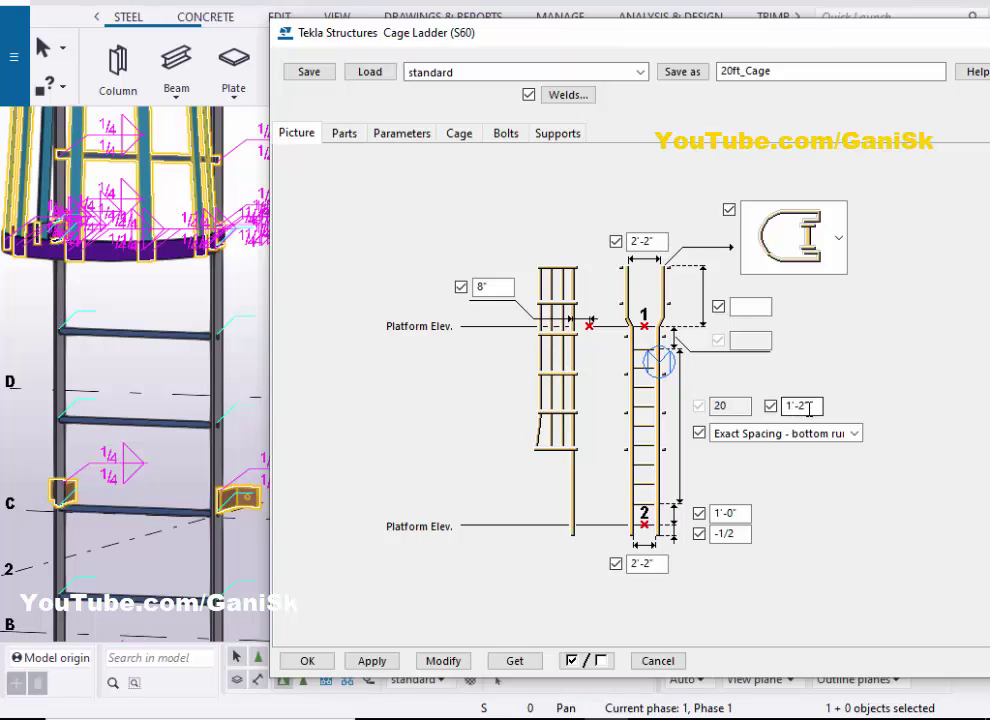
# Step: Set the lowest rung's height above the lower platform elevation to 1'-2" and update the ladder in the model
pyautogui.scroll(-4, 142, 503)
pyautogui.scroll(3, 146, 585)
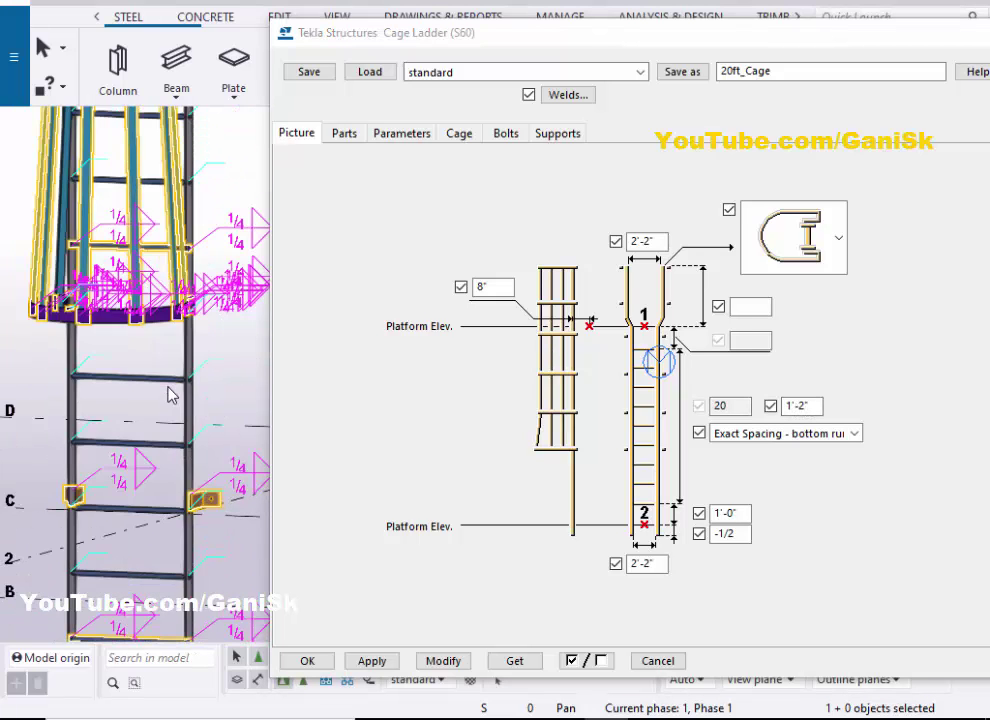
pyautogui.scroll(-4, 160, 490)
pyautogui.scroll(5, 157, 552)
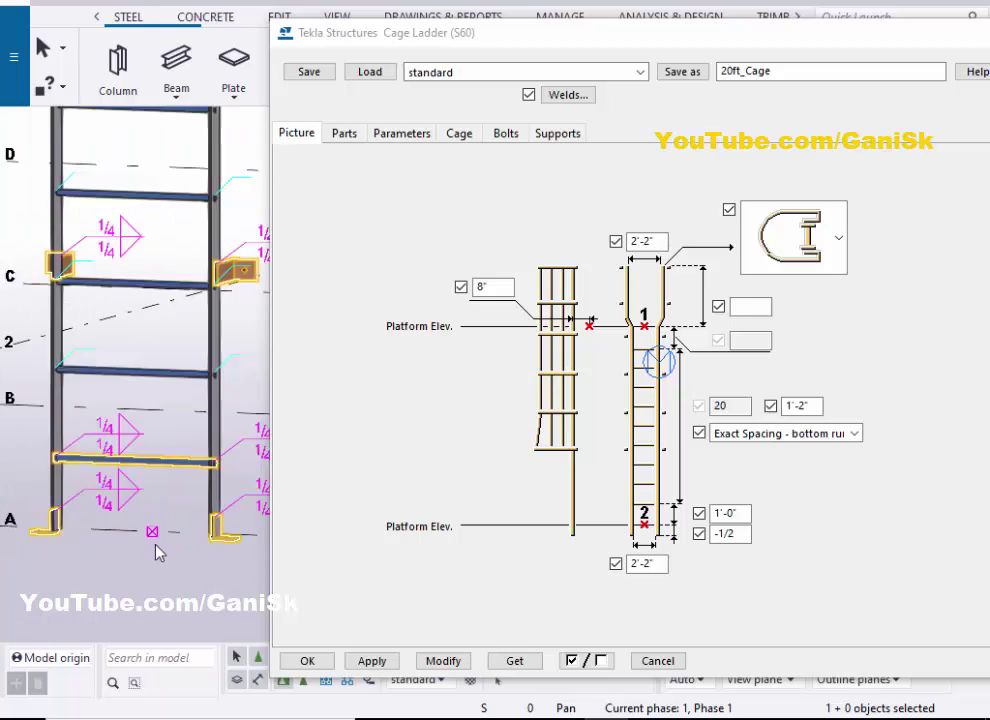
pyautogui.scroll(2, 157, 510)
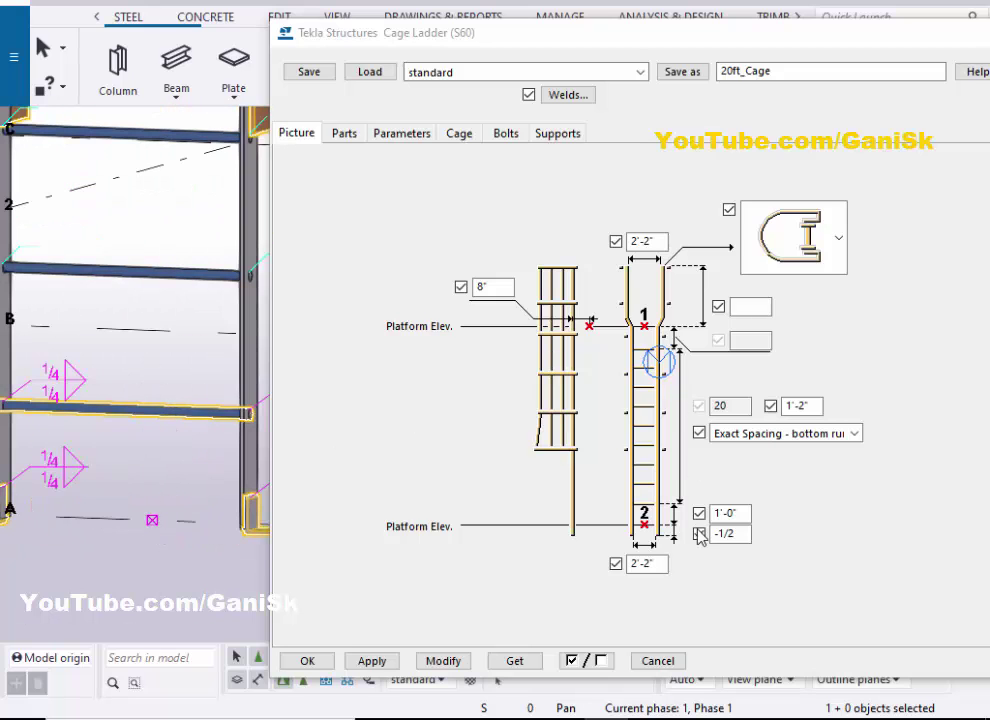
pyautogui.moveTo(742, 513); pyautogui.dragTo(648, 527)
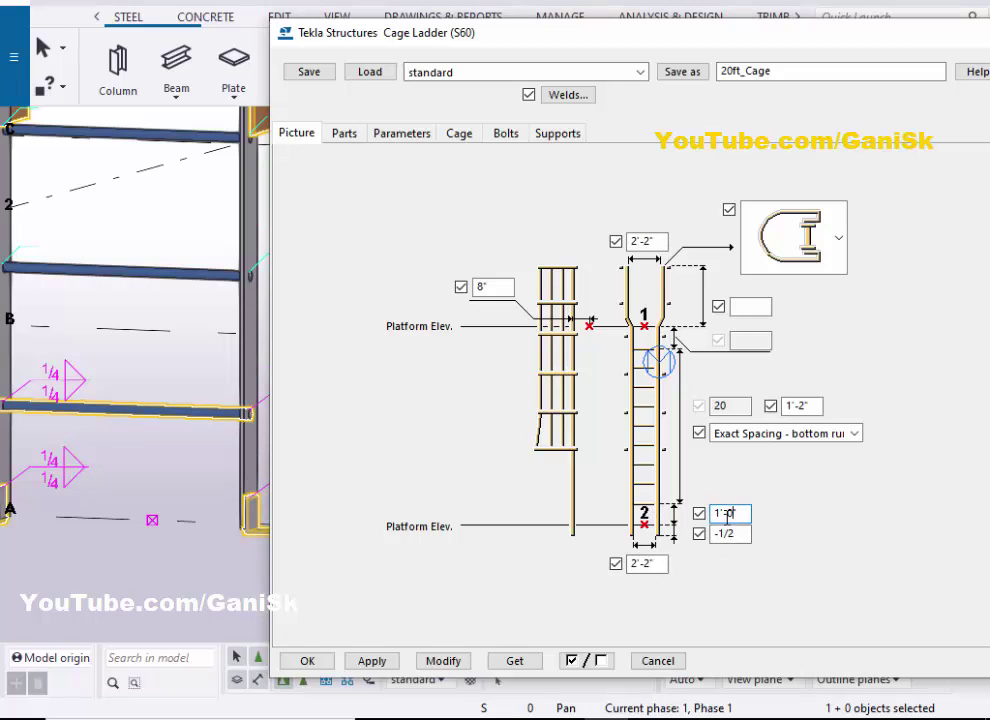
pyautogui.write("1'-2")
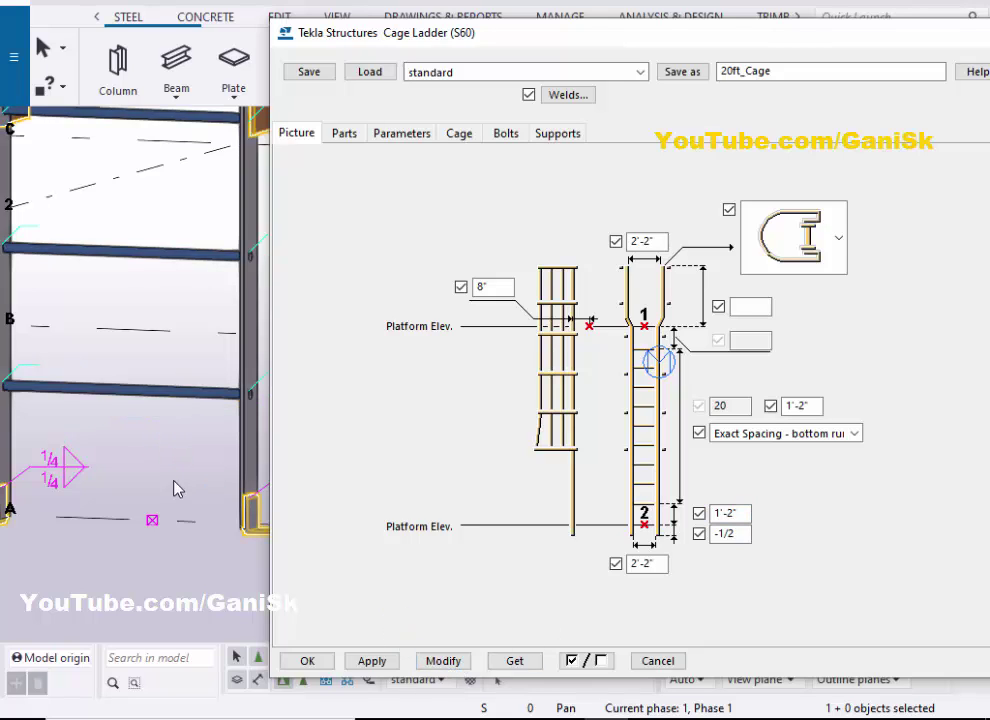
# Step: Set the offset of the rails' lower end from the lower platform elevation to -1" and apply it to the model
pyautogui.scroll(-2, 194, 446)
pyautogui.keyDown('ctrl'); pyautogui.moveTo(194, 446); pyautogui.dragTo(208, 506, button='middle'); pyautogui.keyUp('ctrl')
pyautogui.scroll(-2, 208, 506)
pyautogui.scroll(2, 207, 496)
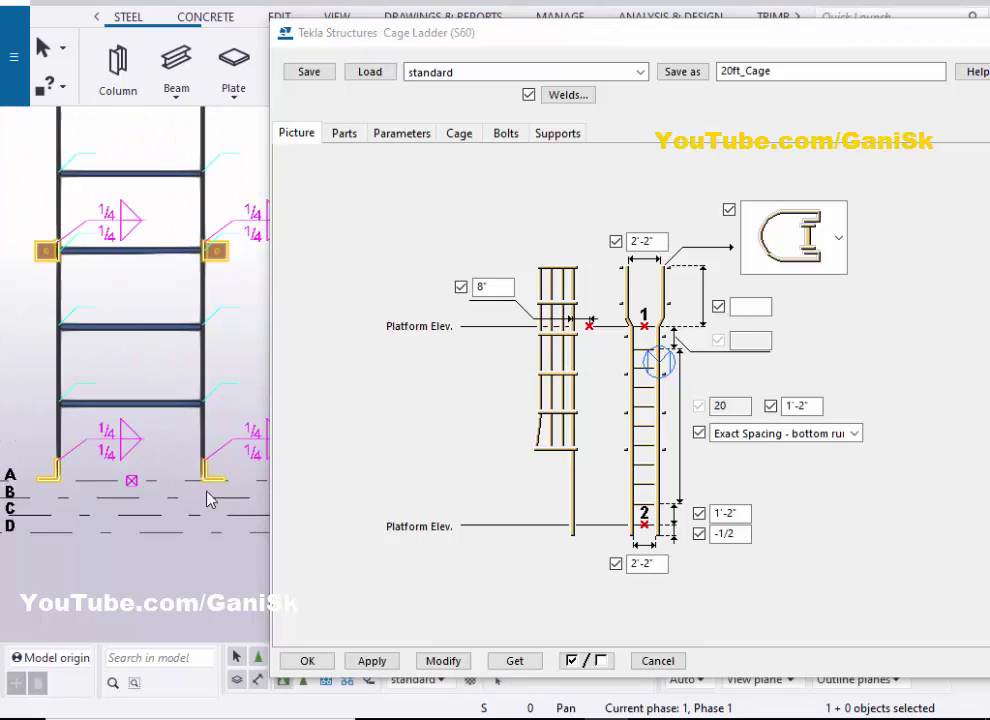
pyautogui.scroll(10, 210, 500)
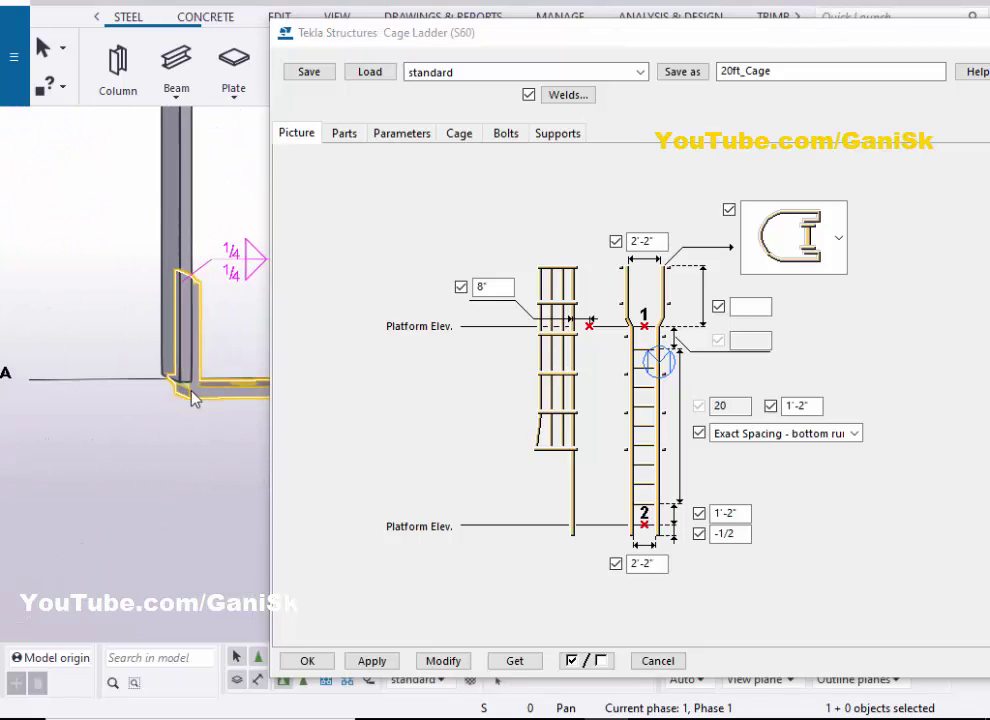
pyautogui.scroll(8, 193, 398)
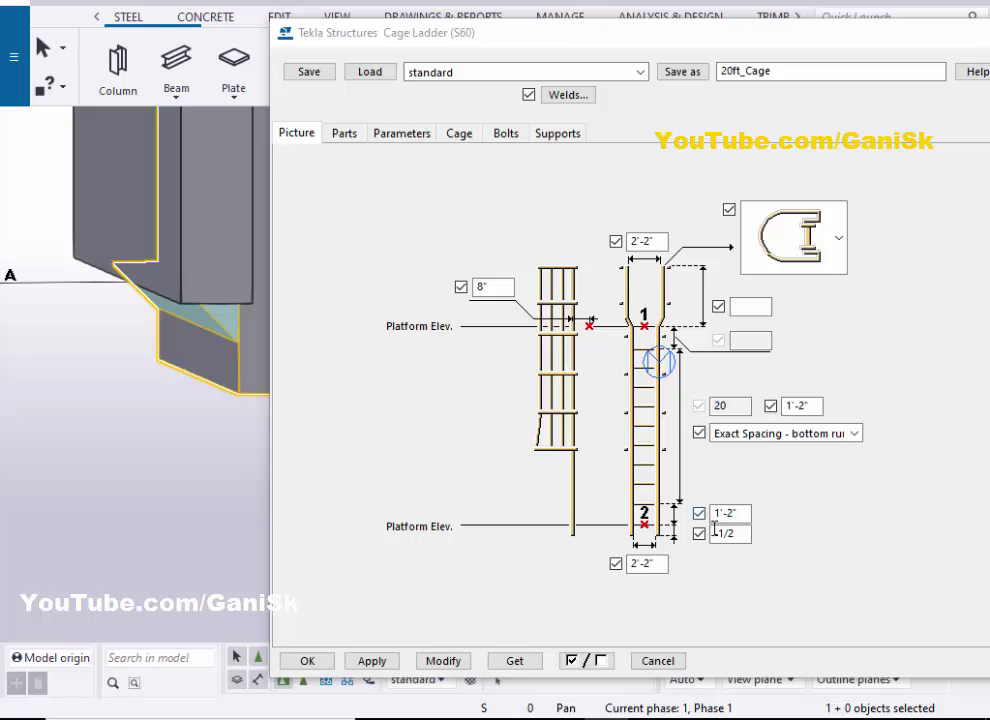
pyautogui.moveTo(719, 533); pyautogui.dragTo(762, 538)
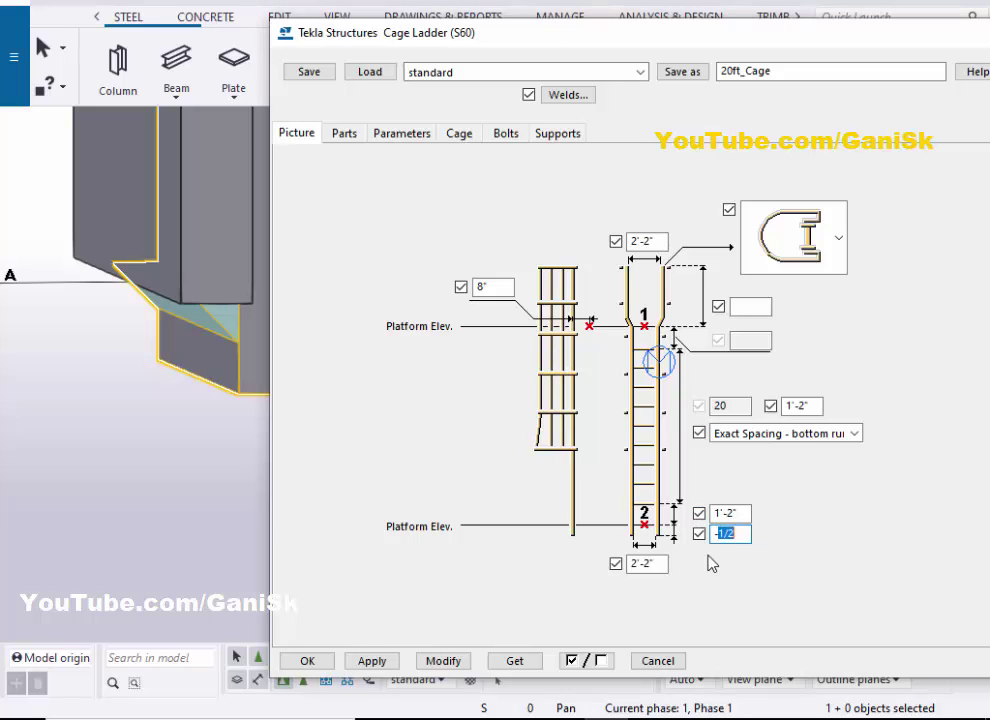
pyautogui.click(439, 662)
pyautogui.scroll(-4, 193, 240)
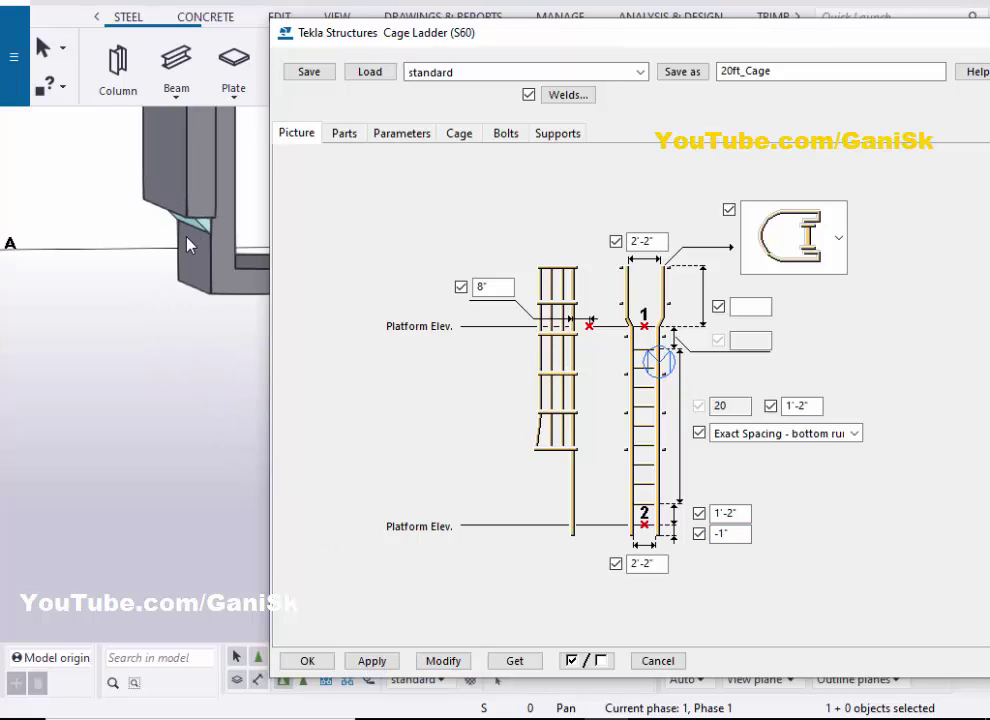
pyautogui.click(734, 533)
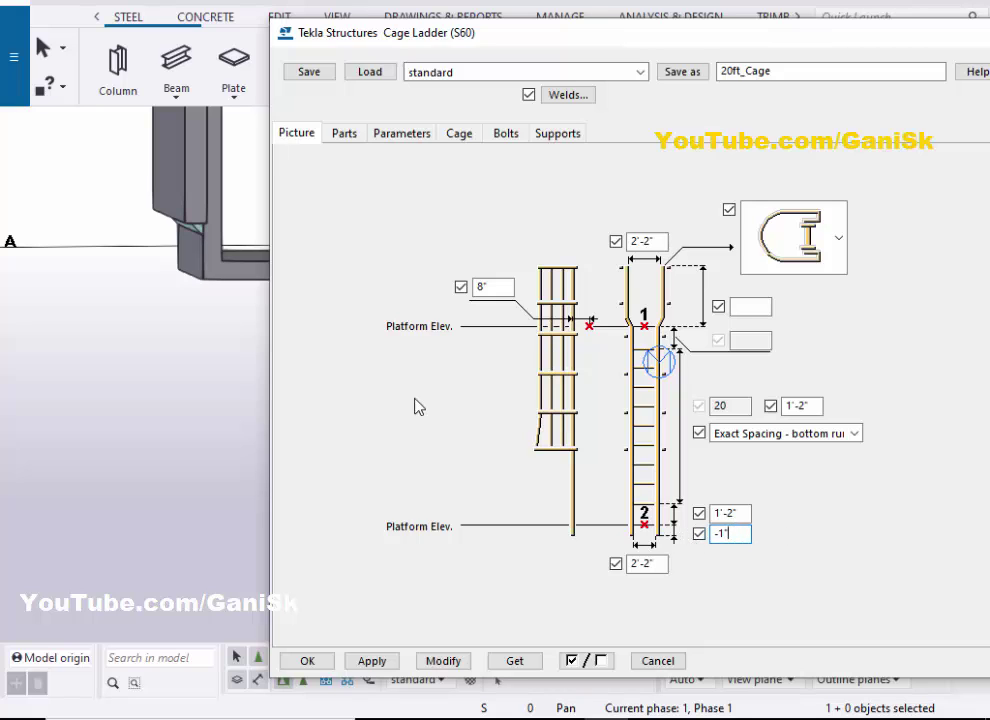
# Step: Open the ladder's part profile settings and examine the rail bars near the base of the ladder
pyautogui.click(344, 133)
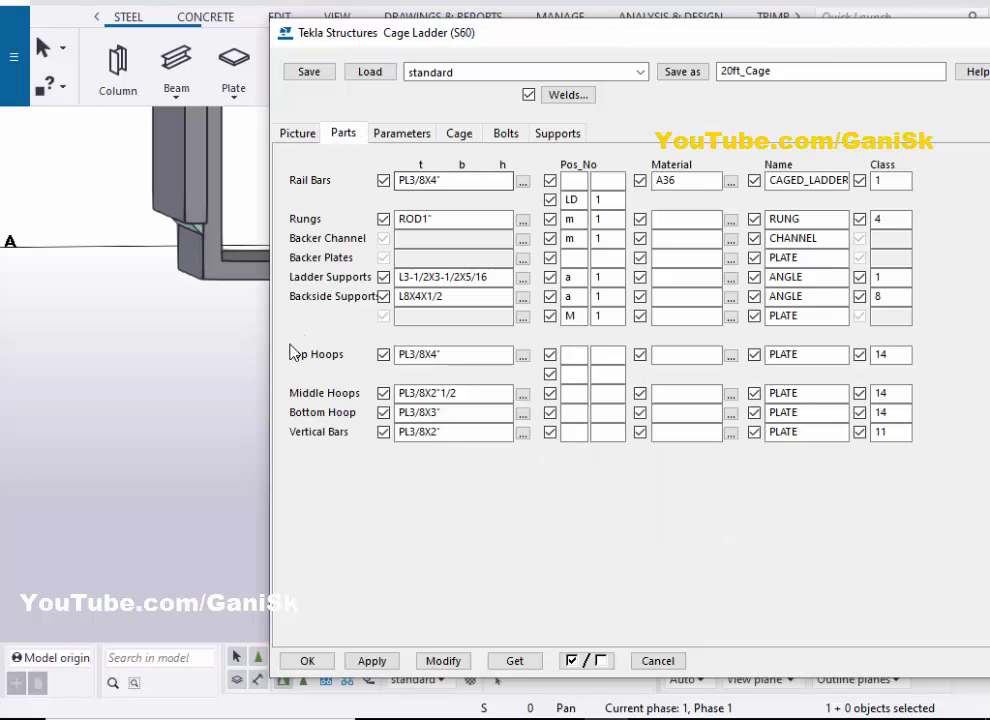
pyautogui.scroll(-6, 150, 345)
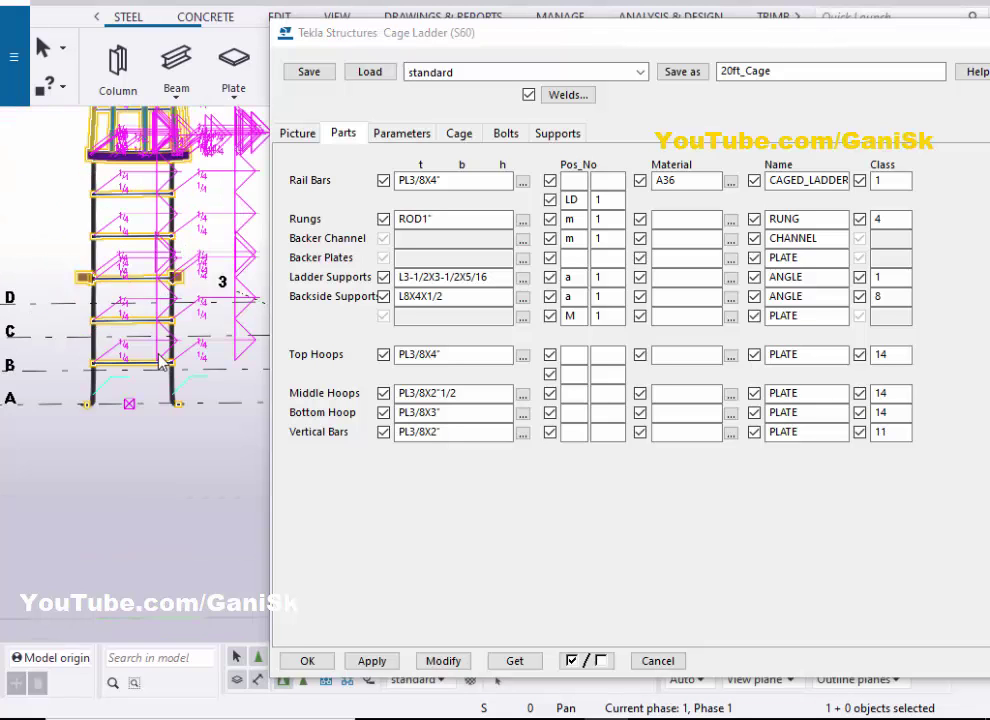
pyautogui.scroll(-3, 150, 352)
pyautogui.scroll(5, 123, 376)
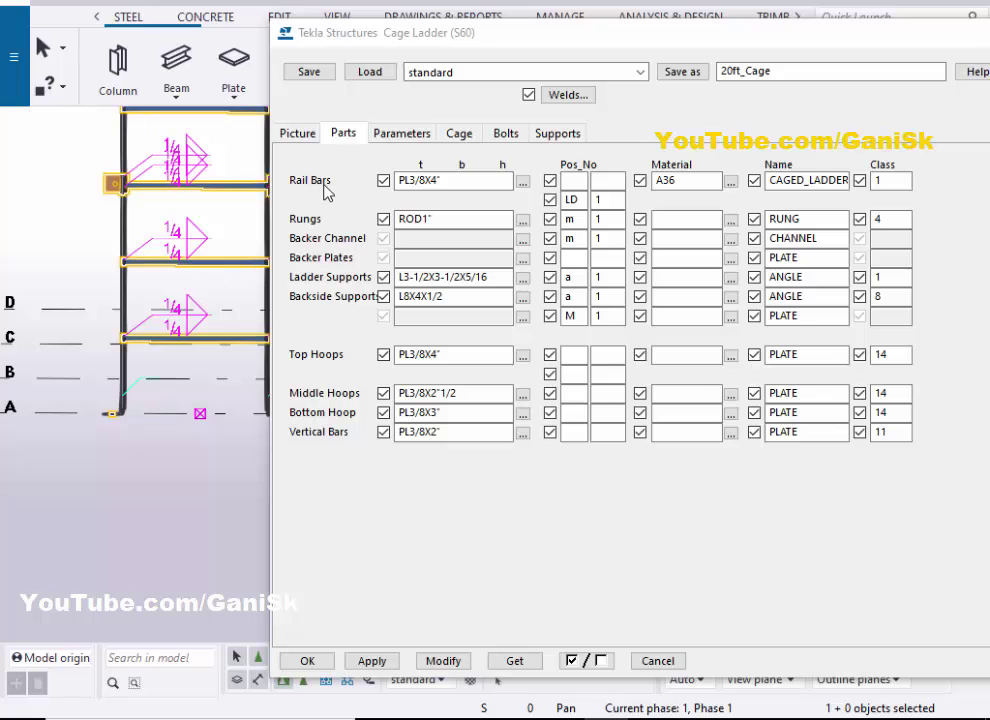
pyautogui.scroll(-3, 115, 402)
pyautogui.keyDown('ctrl'); pyautogui.moveTo(100, 398); pyautogui.dragTo(150, 398, button='middle'); pyautogui.keyUp('ctrl')
pyautogui.scroll(4, 152, 397)
pyautogui.scroll(5, 155, 405)
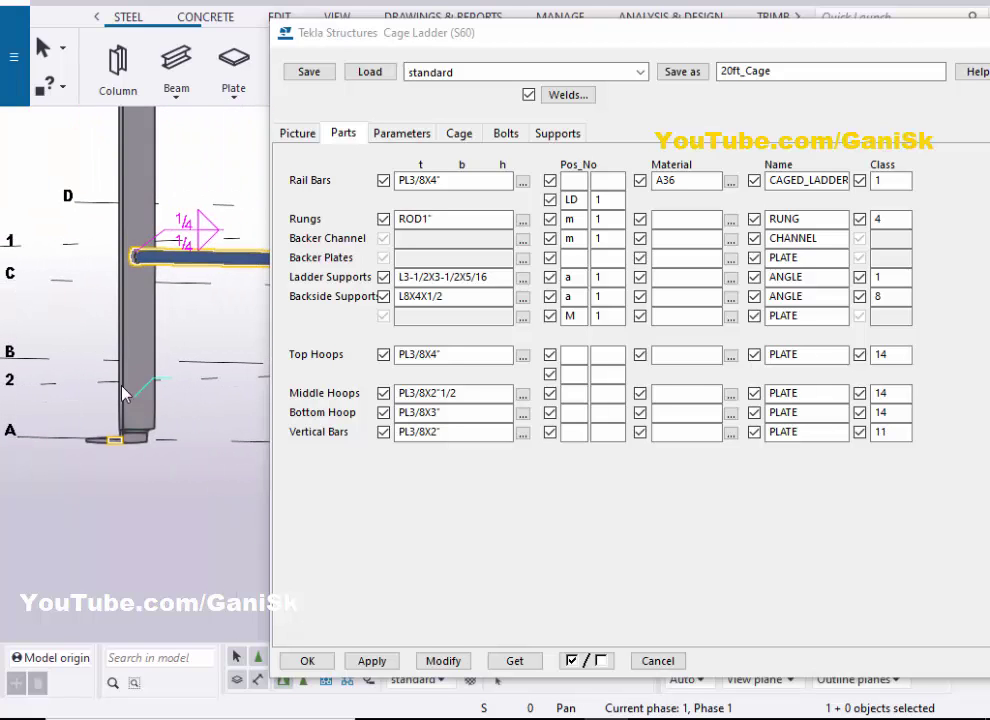
pyautogui.scroll(2, 110, 422)
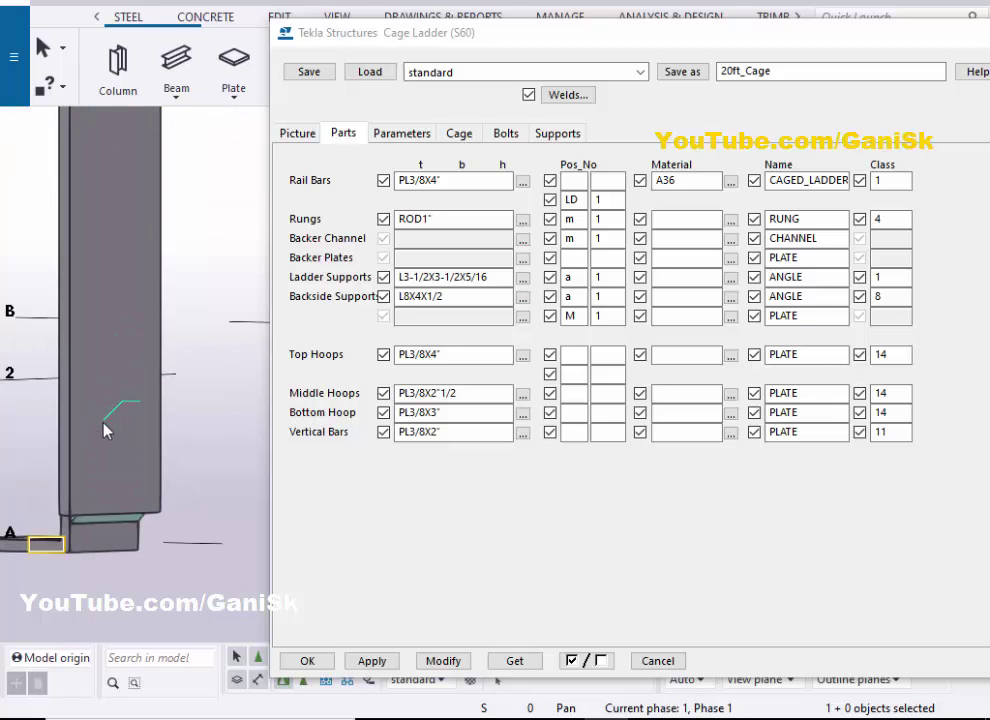
# Step: Set the rail bars' plate profile width to 5" and apply the change to the ladder in the model
pyautogui.click(523, 182)
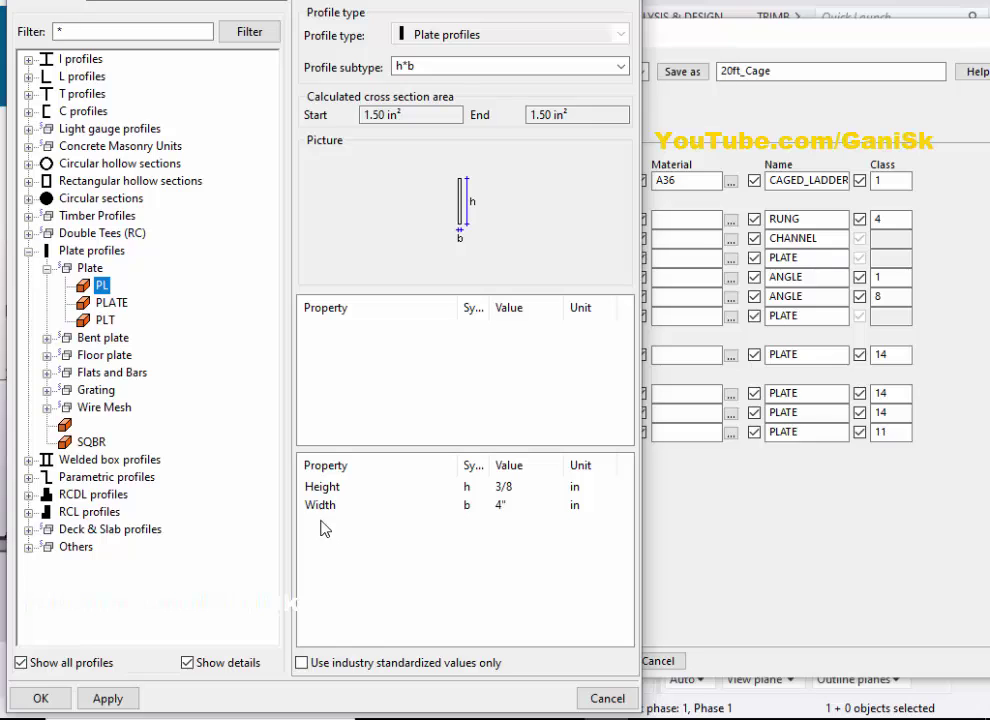
pyautogui.doubleClick(504, 508)
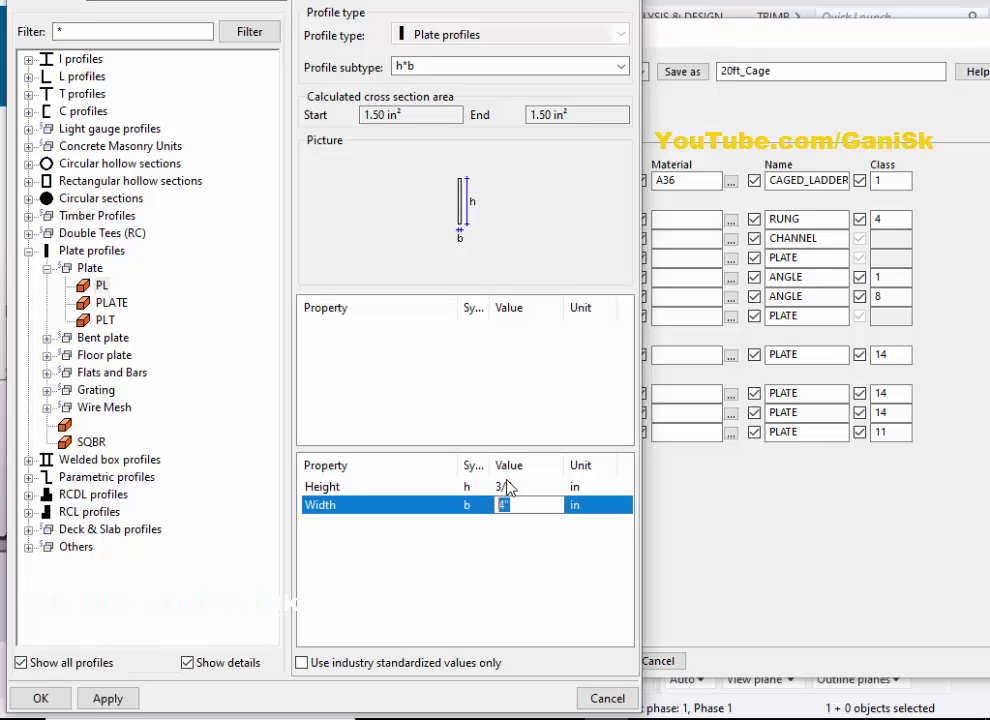
pyautogui.write('5')
pyautogui.click(106, 698)
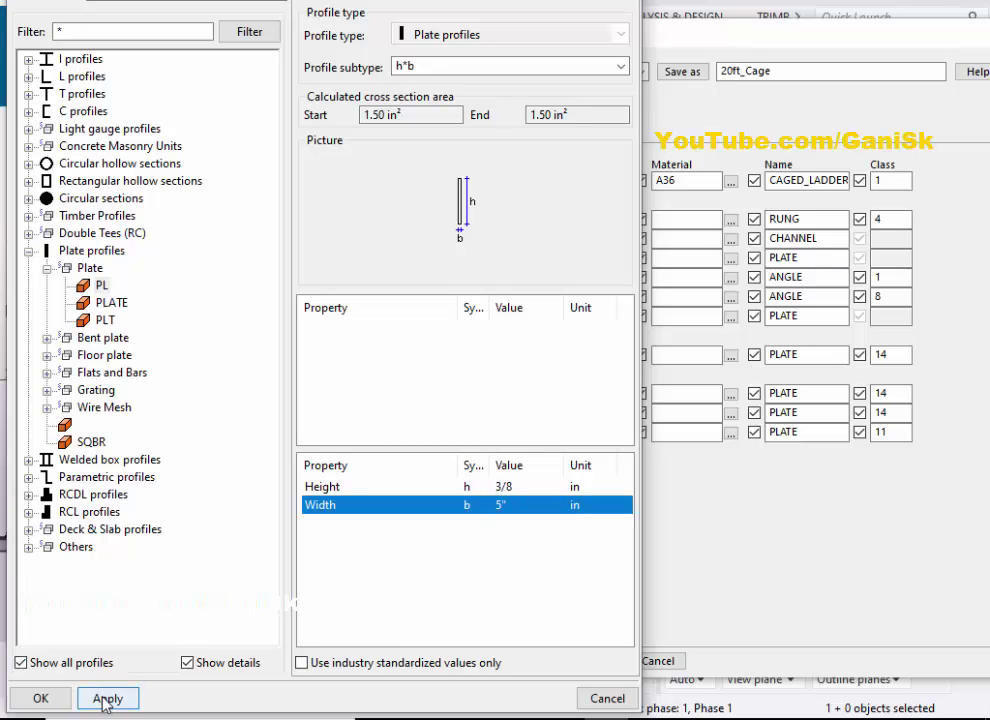
pyautogui.click(40, 698)
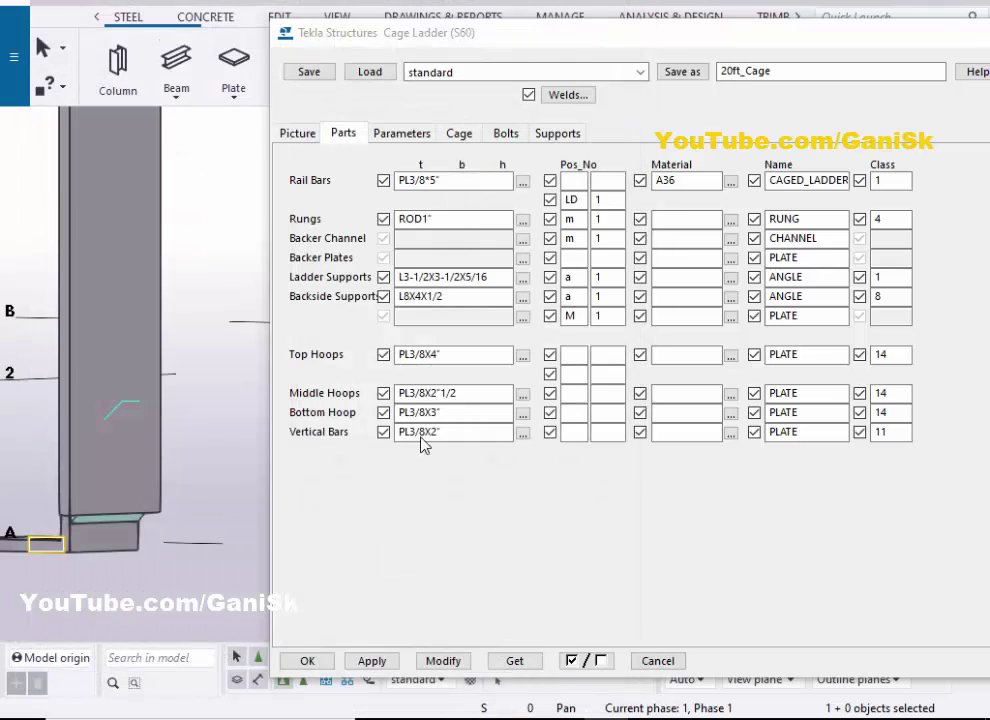
pyautogui.click(443, 660)
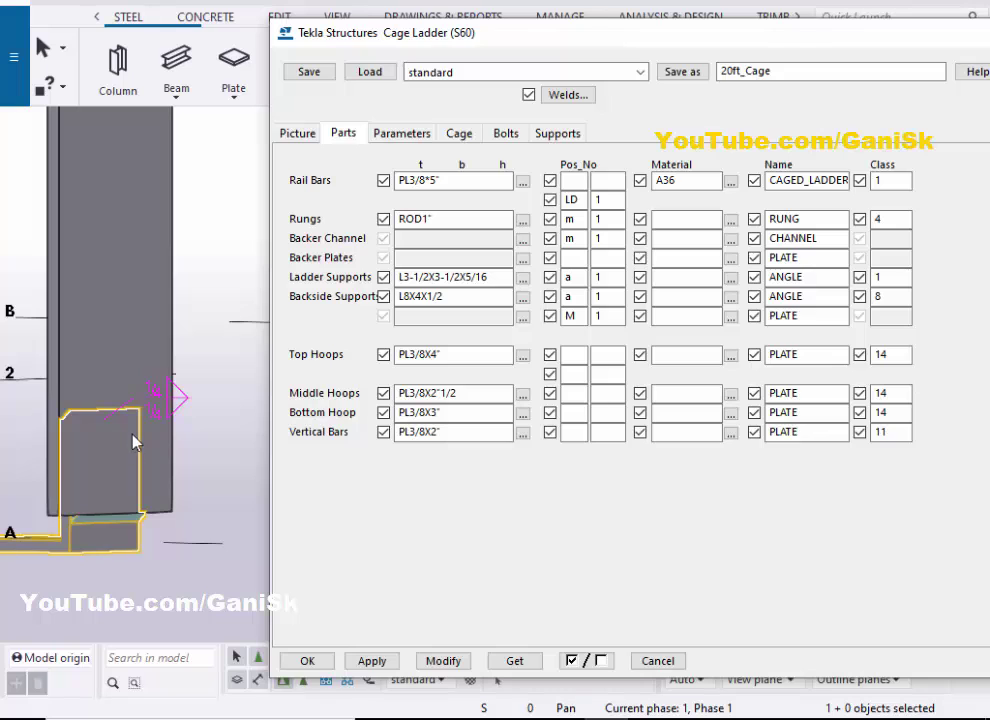
pyautogui.scroll(1, 78, 368)
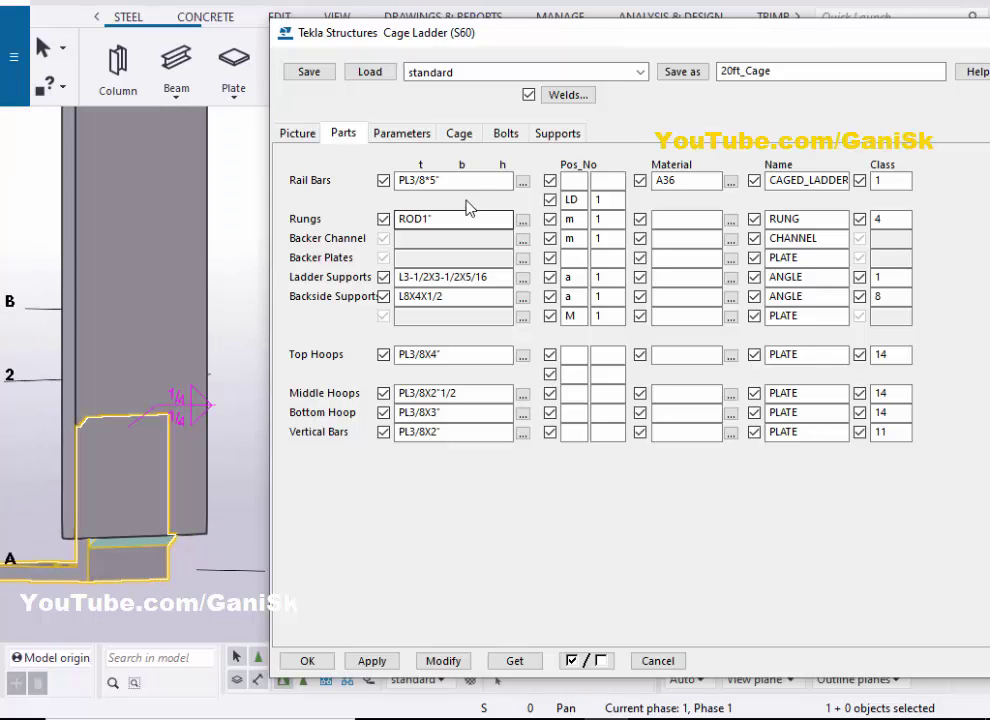
# Step: Set the rail bars' plate profile width to 3.5" and update the ladder in the model
pyautogui.click(522, 219)
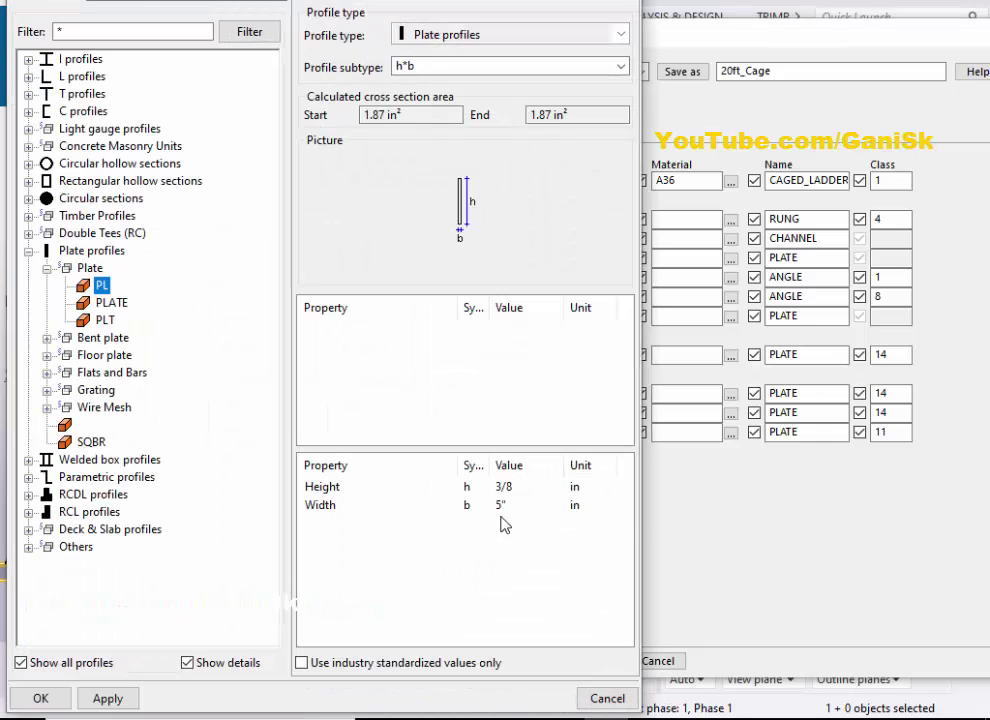
pyautogui.click(515, 506)
pyautogui.write('3.5')
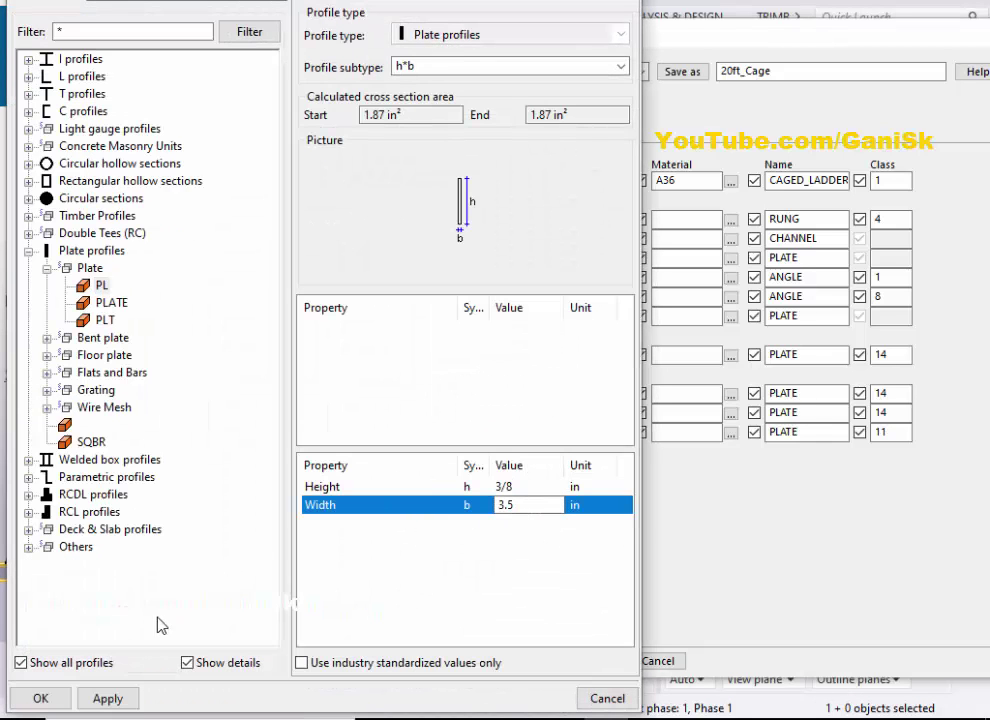
pyautogui.click(108, 698)
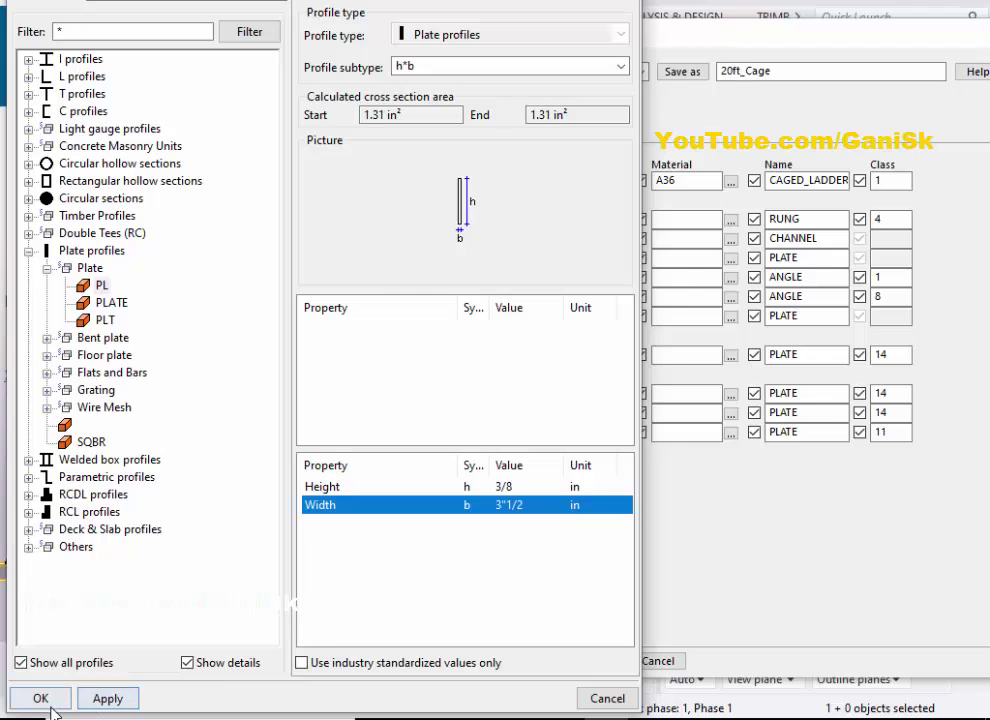
pyautogui.click(40, 698)
pyautogui.click(443, 659)
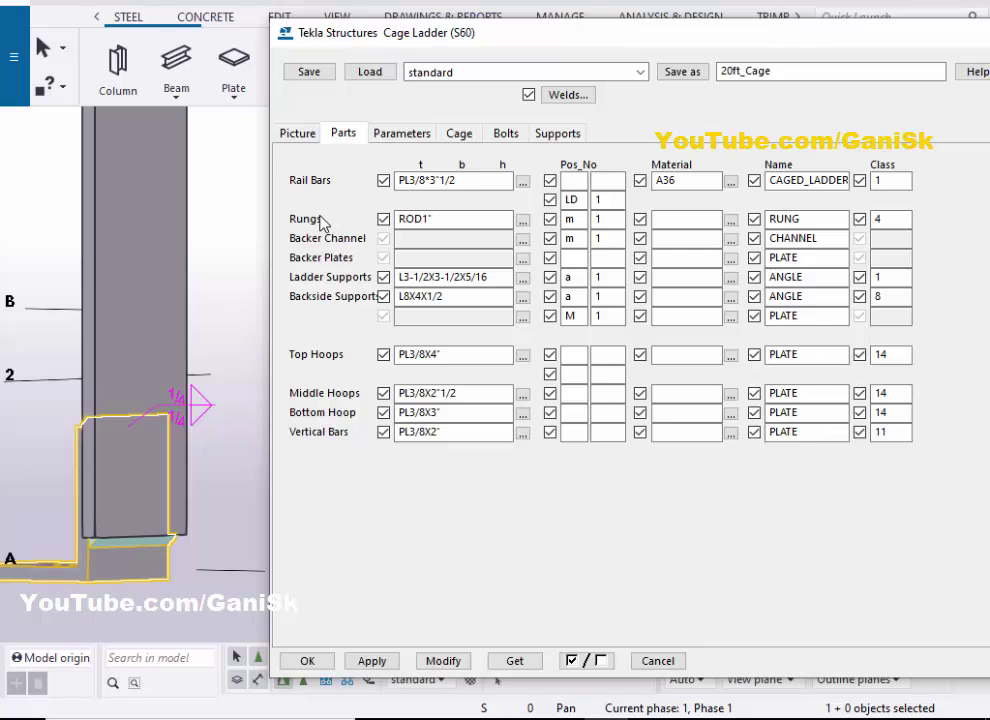
# Step: Set the rungs' round rod diameter to 3/4" and apply the change to the ladder
pyautogui.scroll(-8, 141, 371)
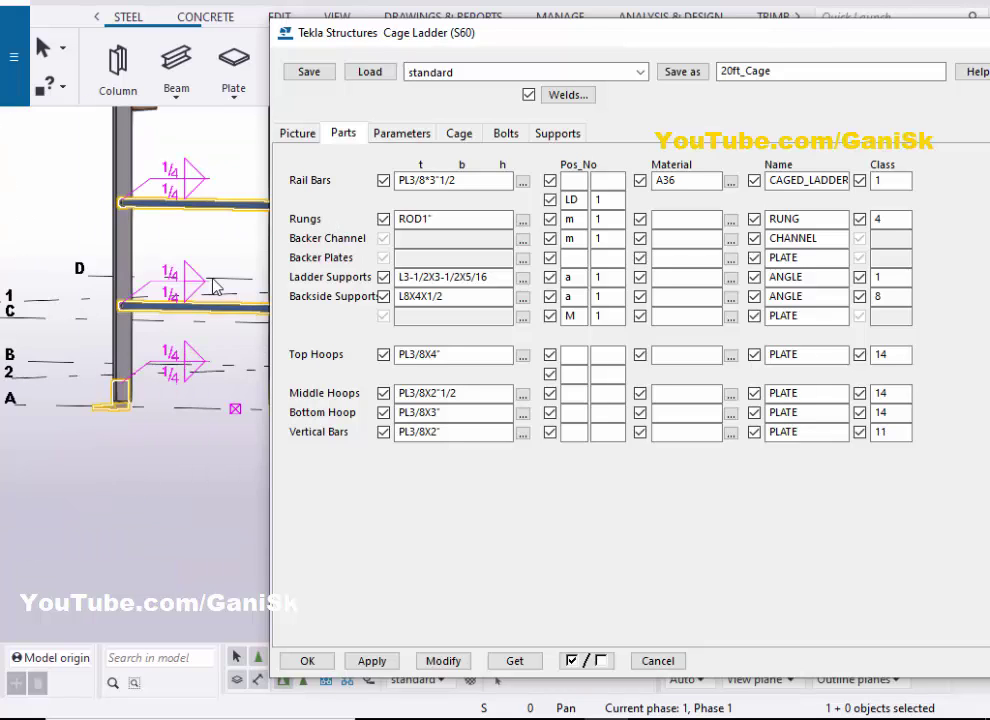
pyautogui.scroll(10, 139, 360)
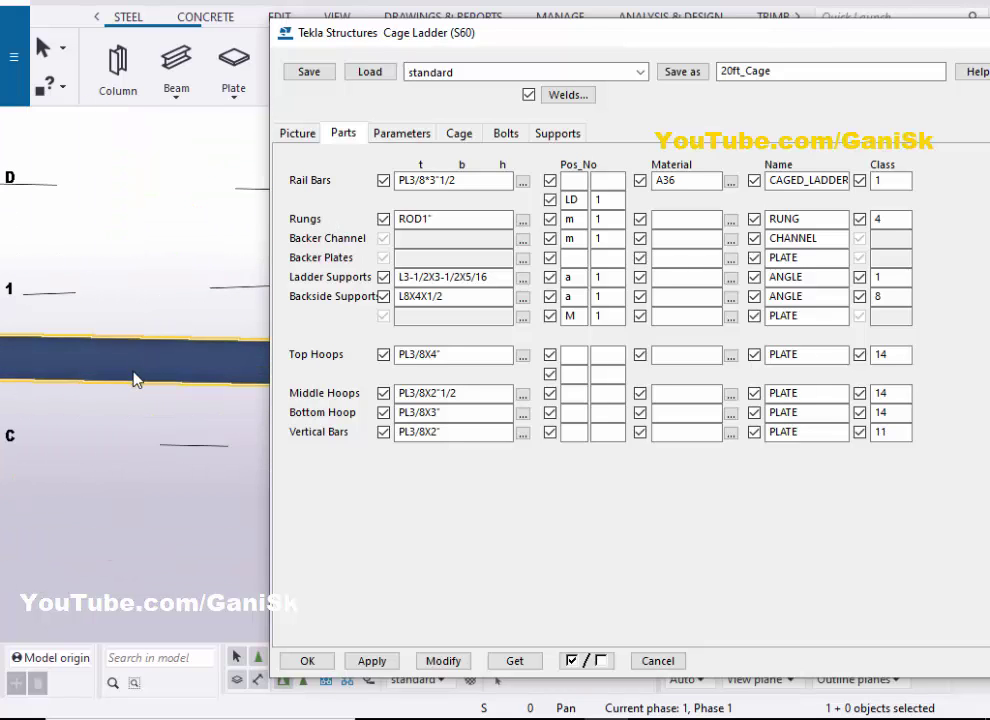
pyautogui.scroll(-3, 136, 356)
pyautogui.scroll(2, 137, 362)
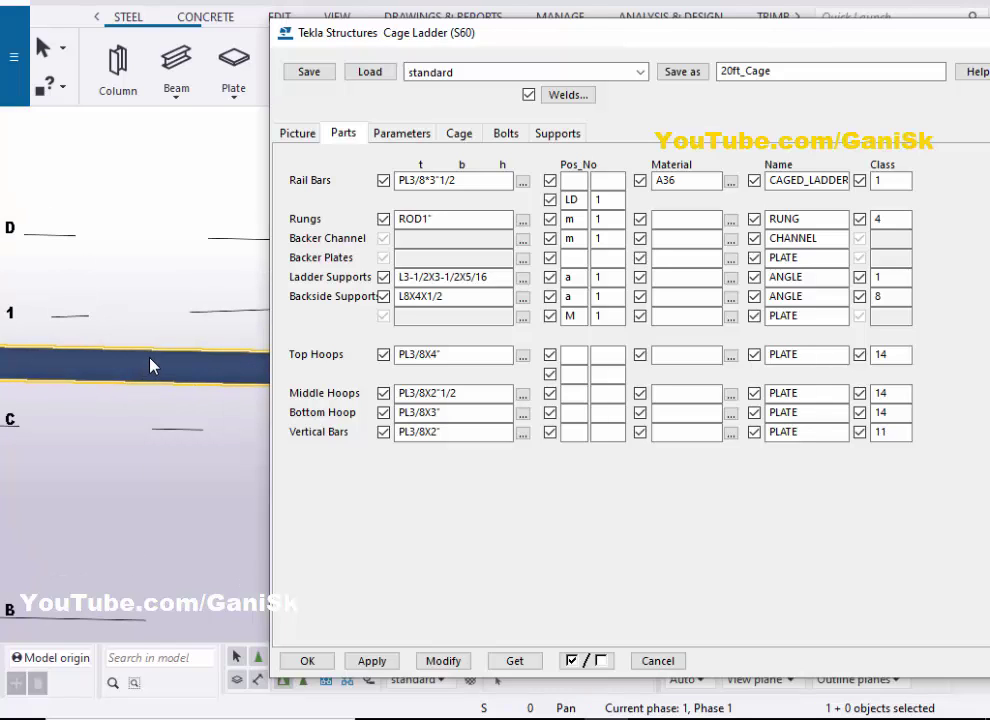
pyautogui.click(522, 219)
pyautogui.doubleClick(506, 487)
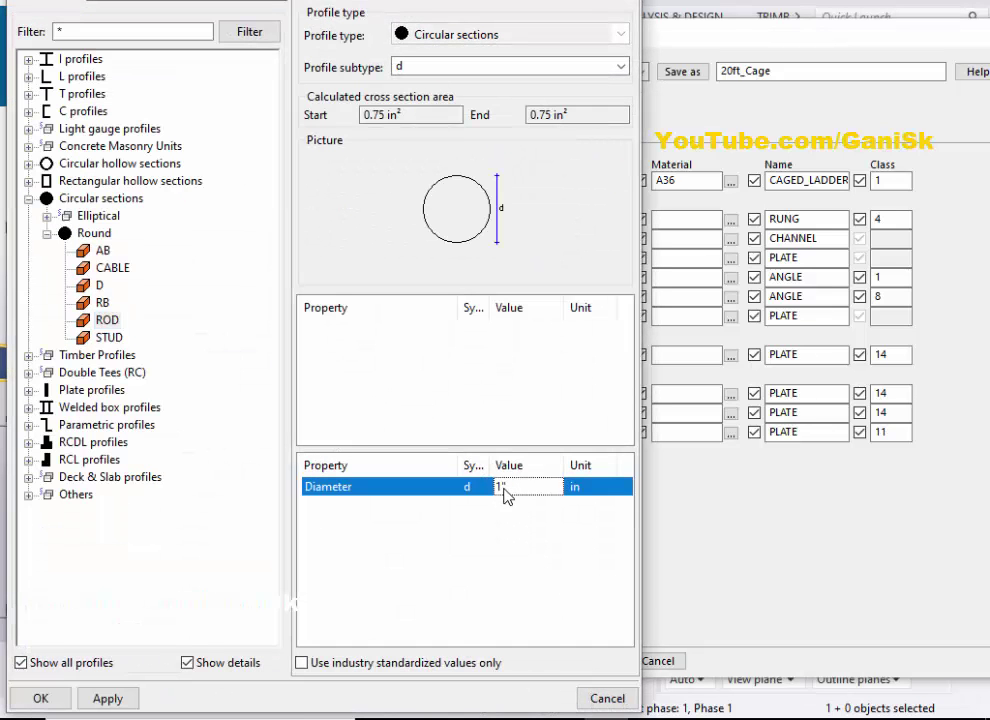
pyautogui.write('3/4')
pyautogui.click(106, 698)
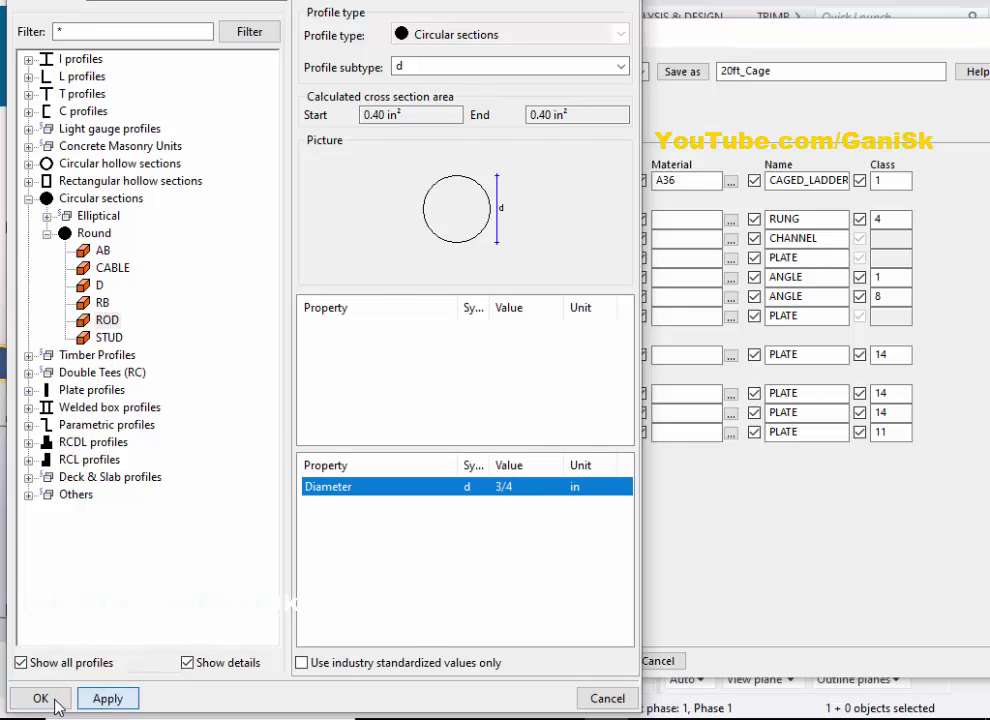
pyautogui.click(55, 700)
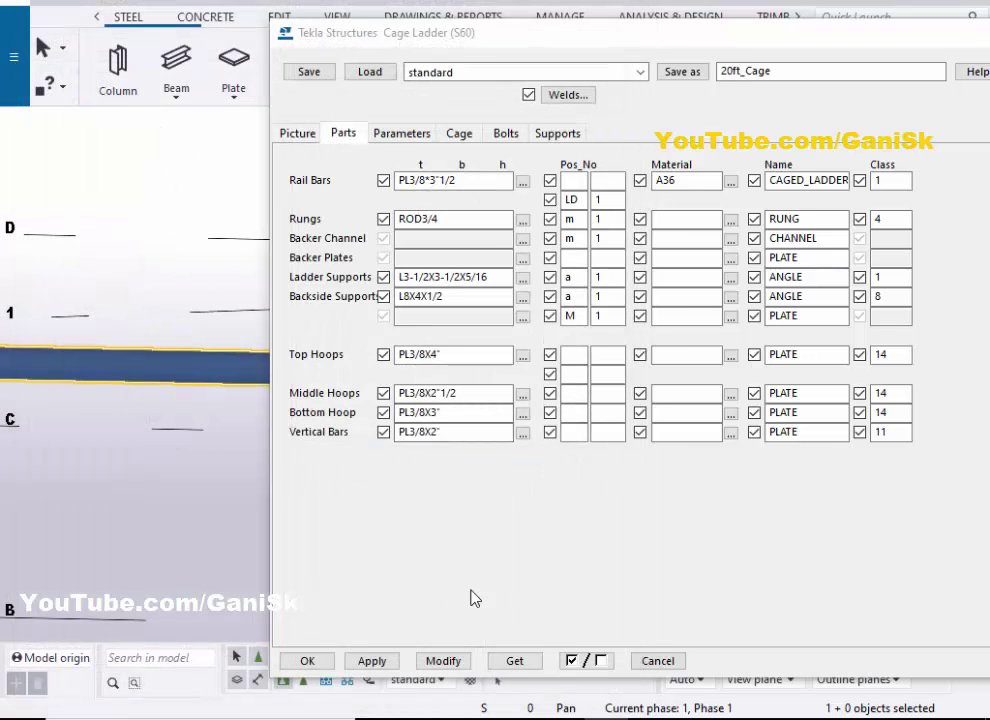
pyautogui.click(443, 661)
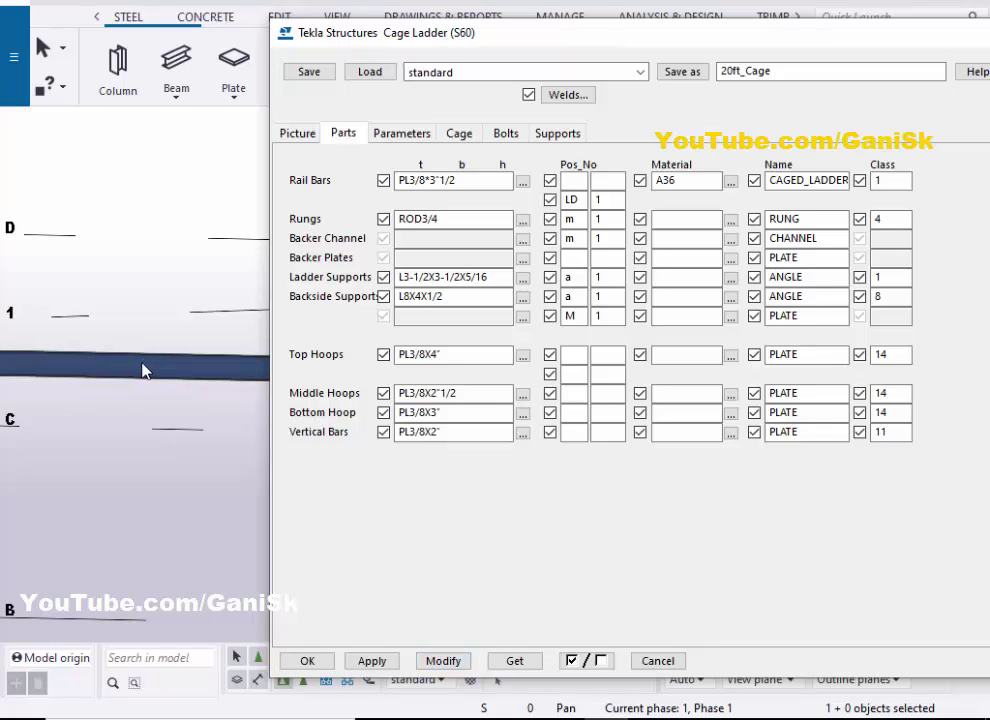
pyautogui.scroll(-5, 148, 366)
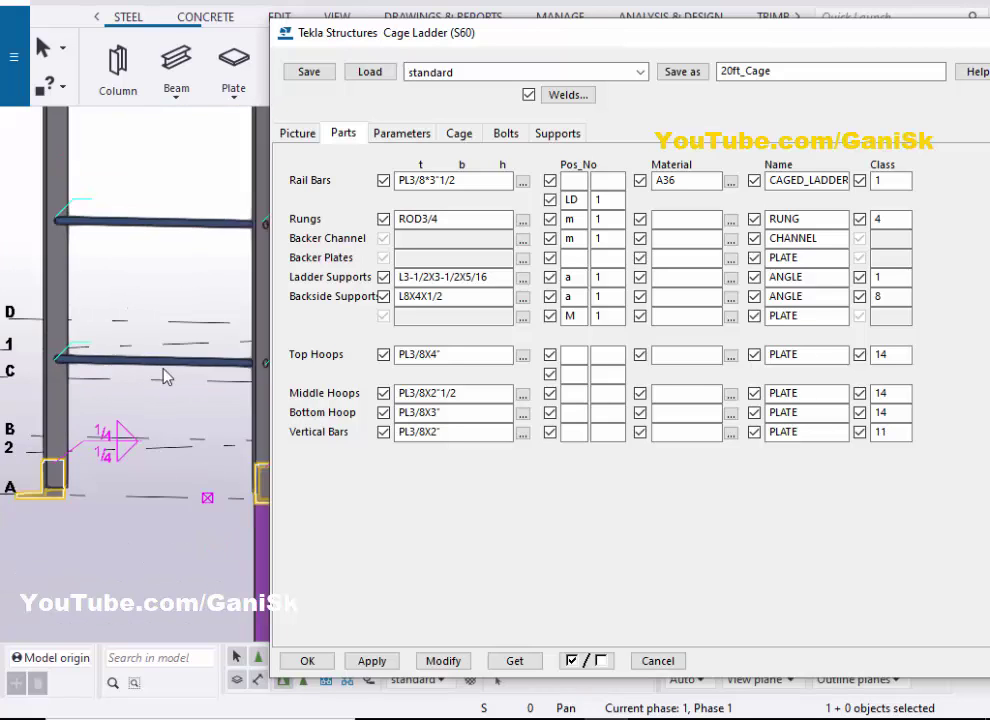
# Step: Change the ladder supports' angle profile at the base to L3X3X3/8 and update the ladder in the model
pyautogui.scroll(3, 213, 443)
pyautogui.scroll(-4, 200, 410)
pyautogui.keyDown('ctrl'); pyautogui.moveTo(195, 398); pyautogui.dragTo(185, 446, button='middle'); pyautogui.keyUp('ctrl')
pyautogui.scroll(6, 222, 254)
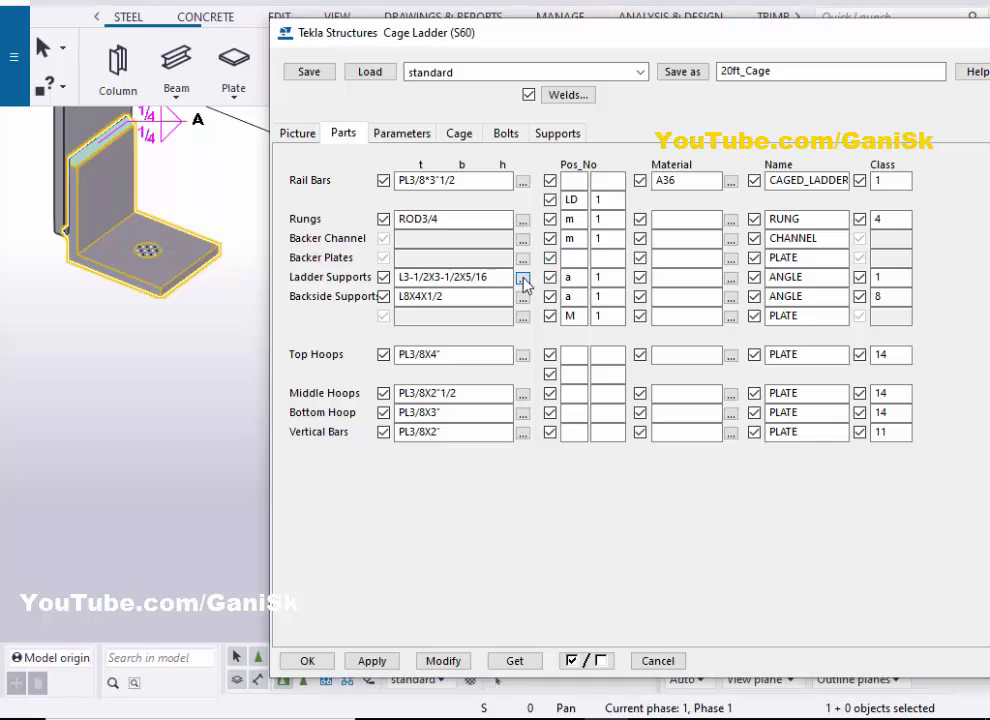
pyautogui.click(523, 279)
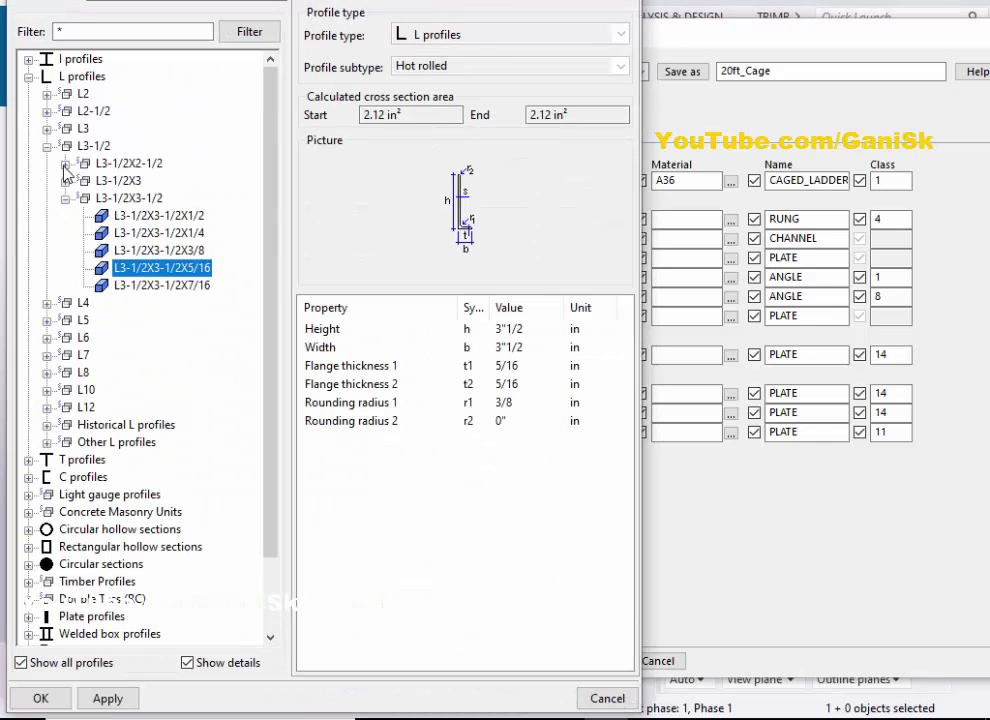
pyautogui.click(46, 129)
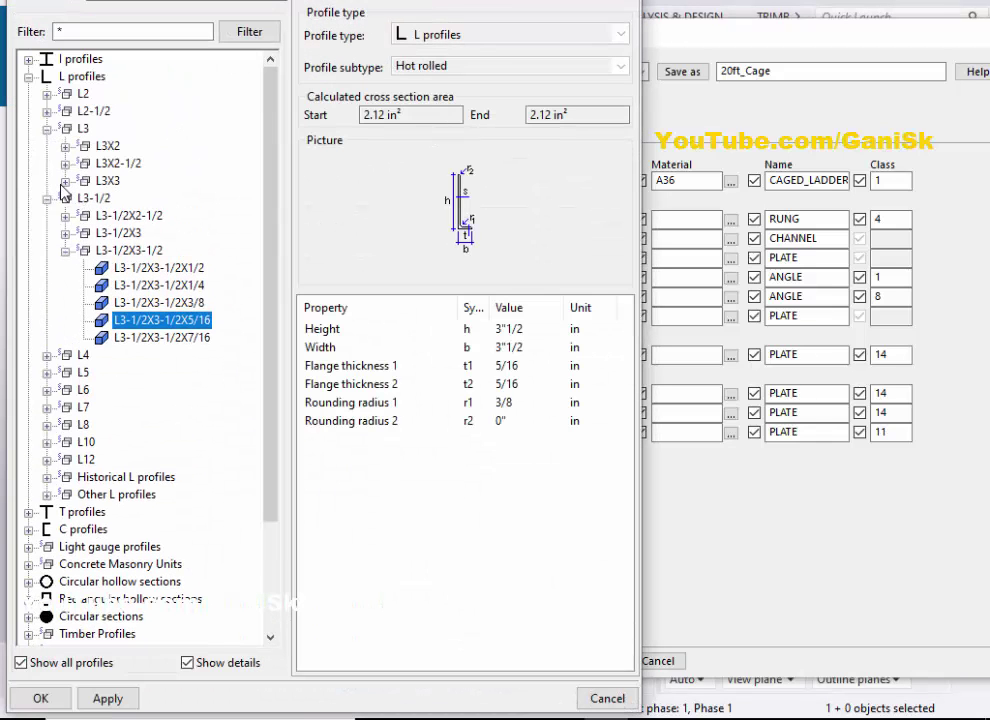
pyautogui.click(65, 181)
pyautogui.click(148, 236)
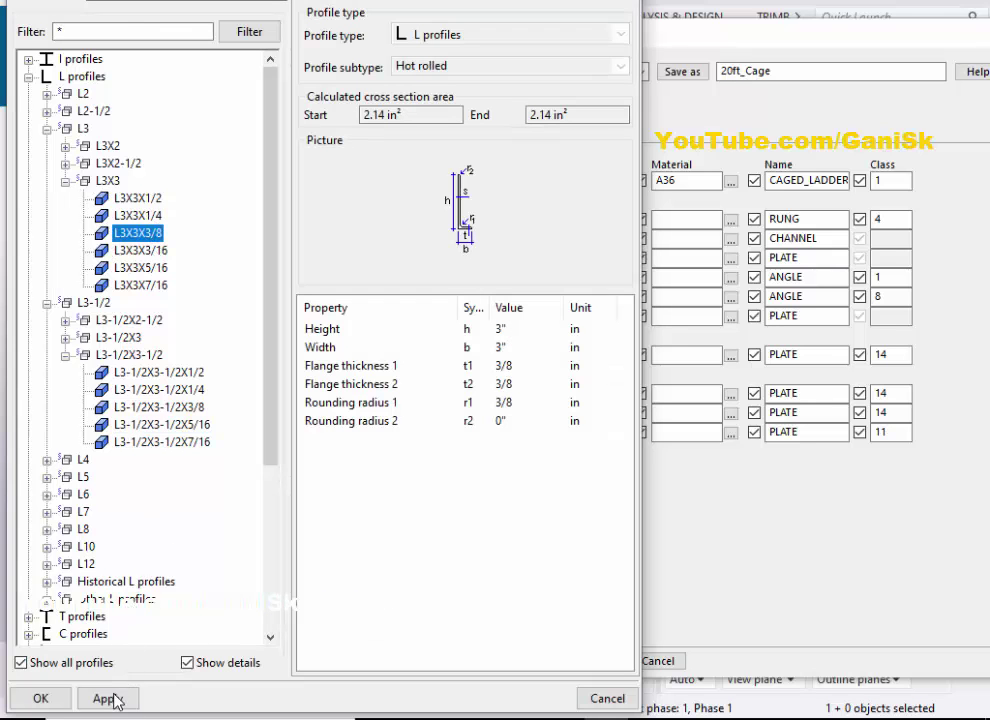
pyautogui.click(112, 700)
pyautogui.click(40, 698)
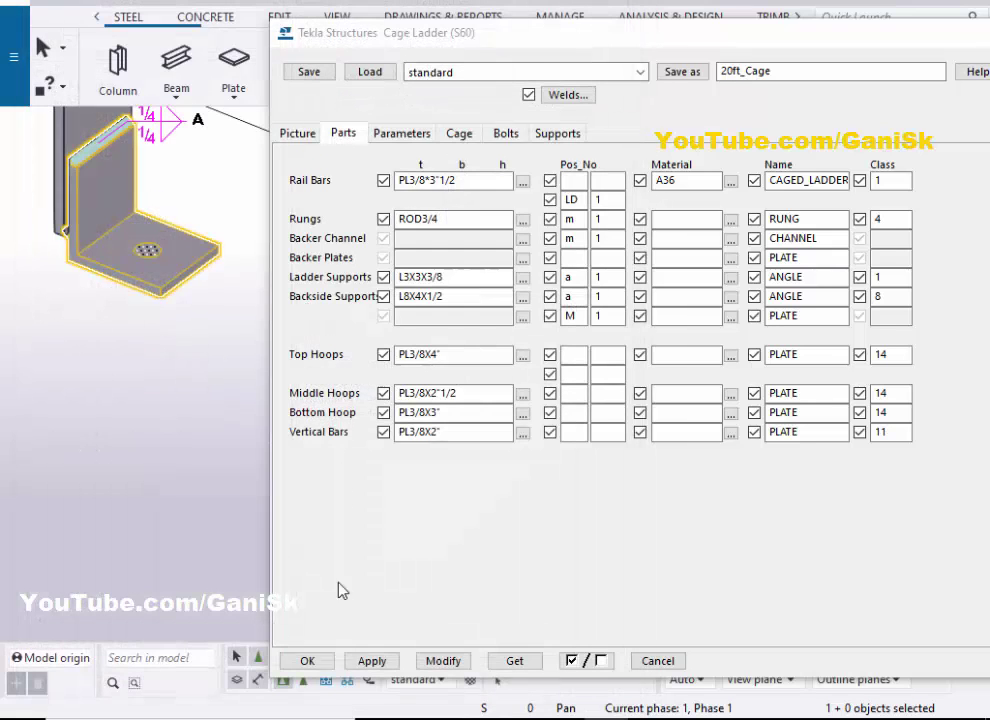
pyautogui.click(442, 660)
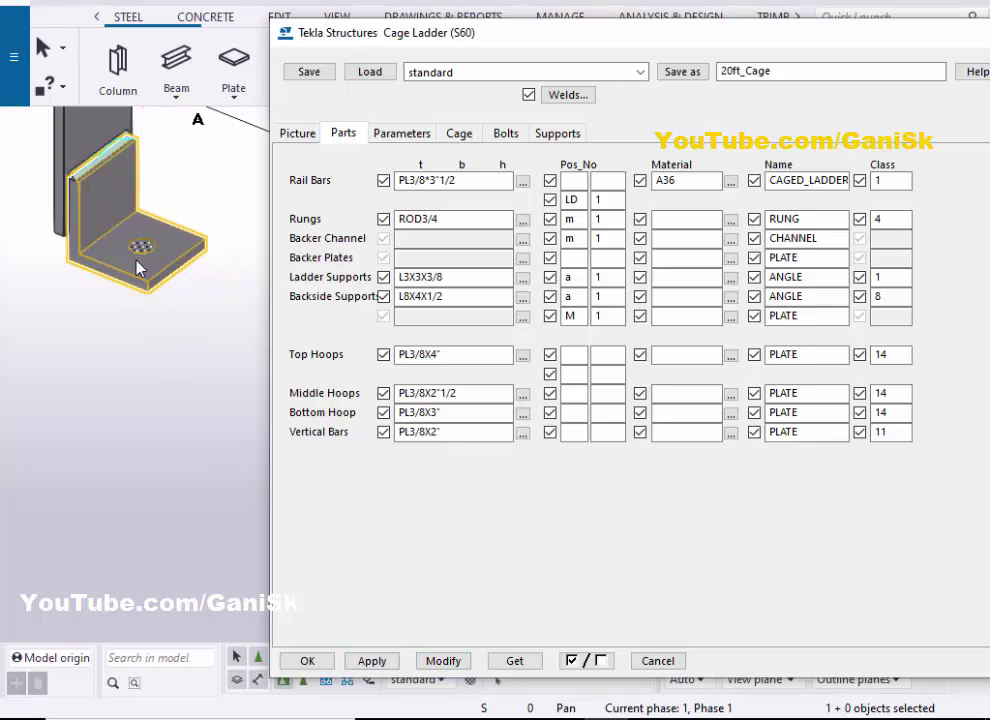
# Step: Change the backside supports' angle profile to L7X4X3/8 and apply it to the ladder in the model
pyautogui.click(437, 353)
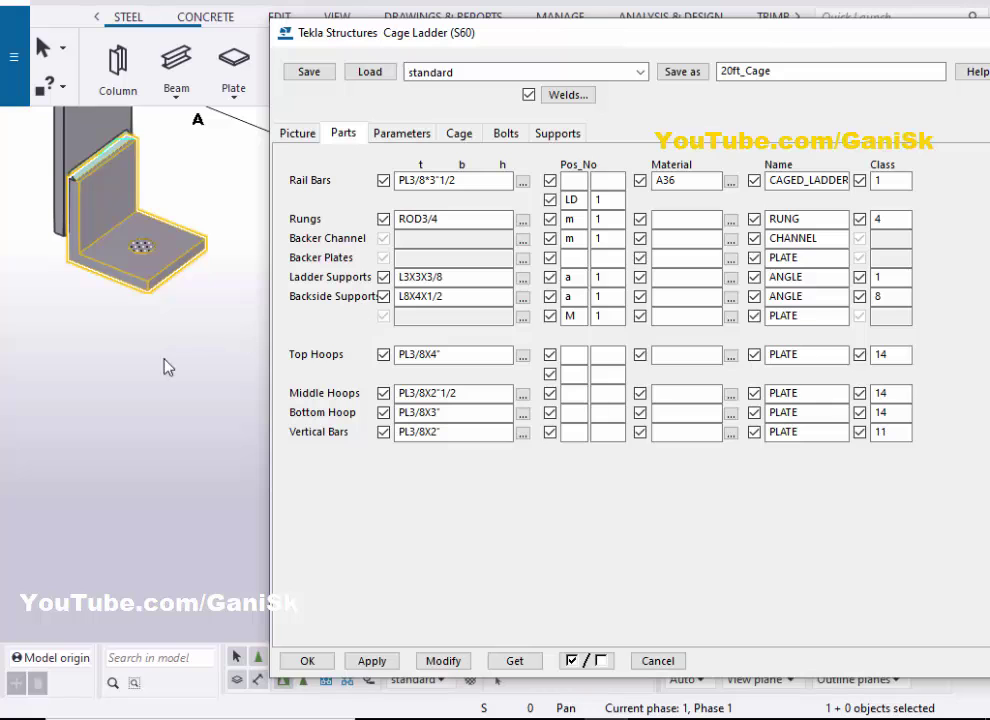
pyautogui.scroll(-5, 160, 363)
pyautogui.moveTo(144, 423); pyautogui.dragTo(125, 480, button='middle')
pyautogui.scroll(-3, 125, 480)
pyautogui.scroll(9, 140, 378)
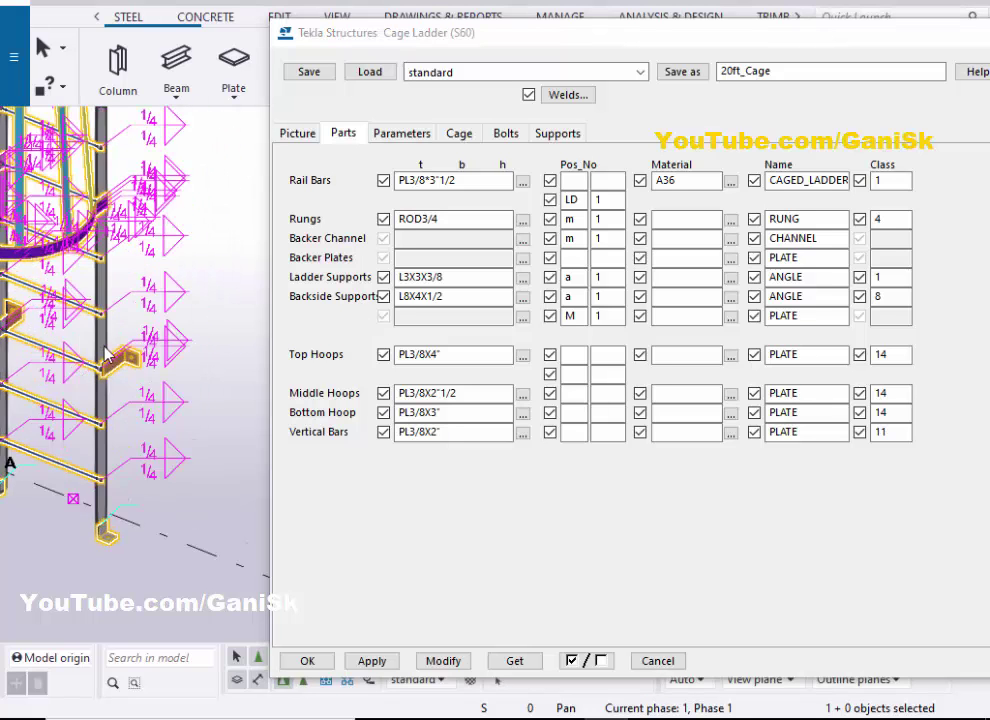
pyautogui.scroll(-2, 136, 245)
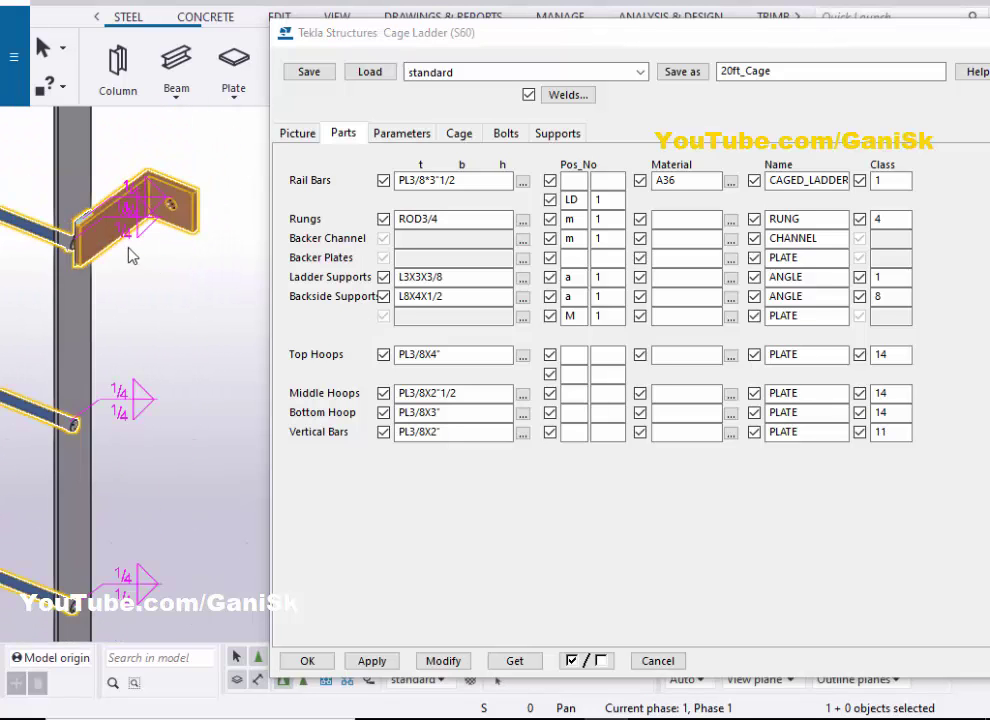
pyautogui.scroll(3, 134, 230)
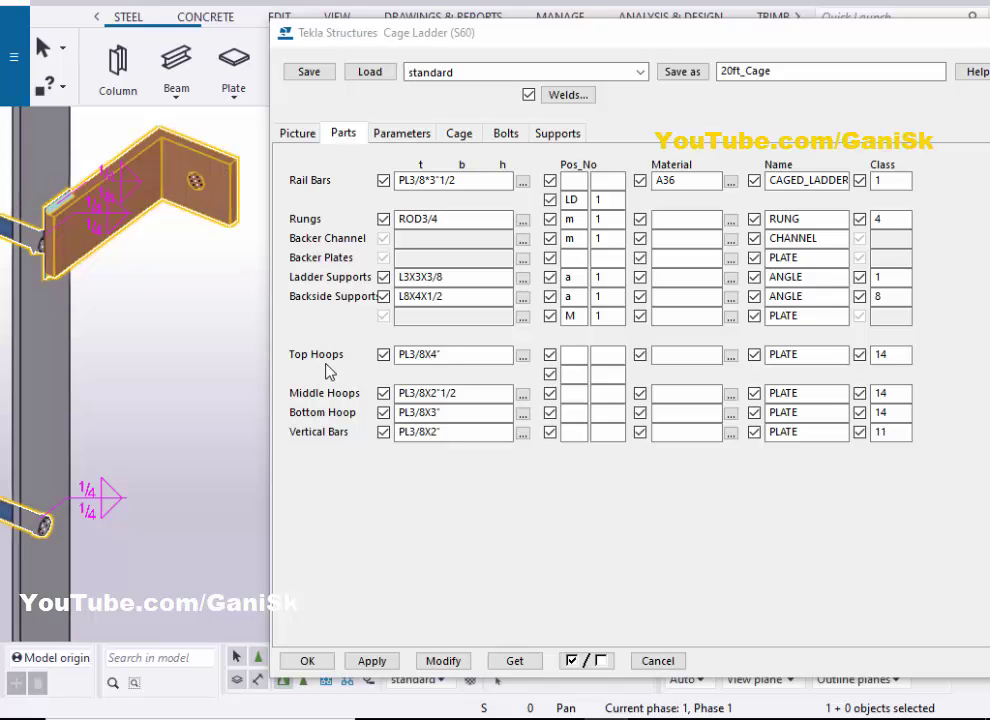
pyautogui.click(523, 297)
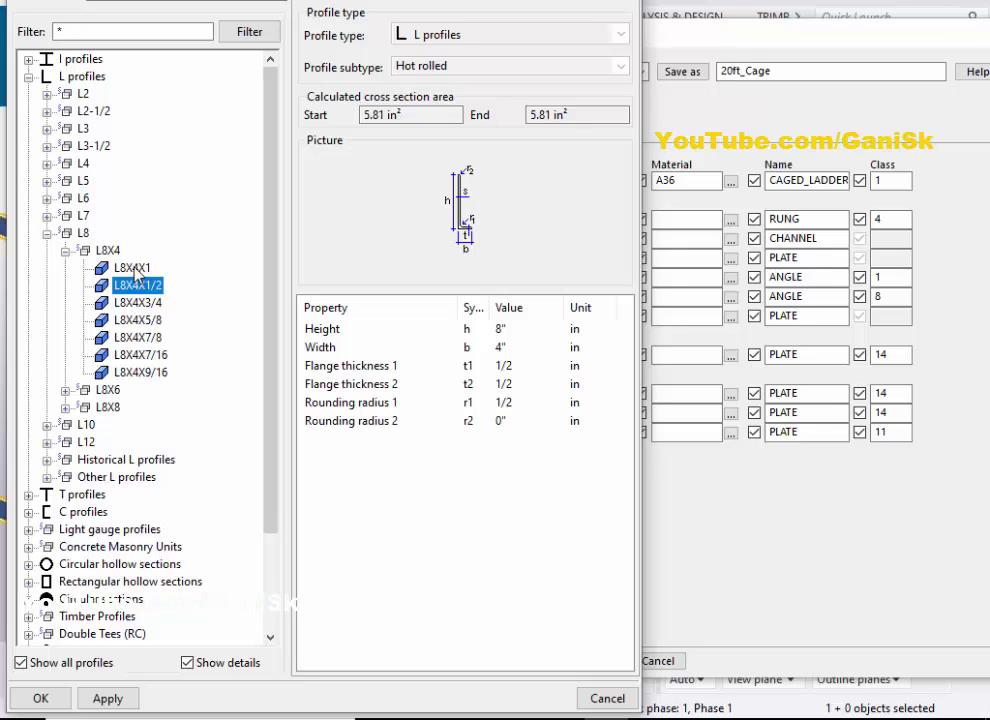
pyautogui.click(46, 216)
pyautogui.click(65, 233)
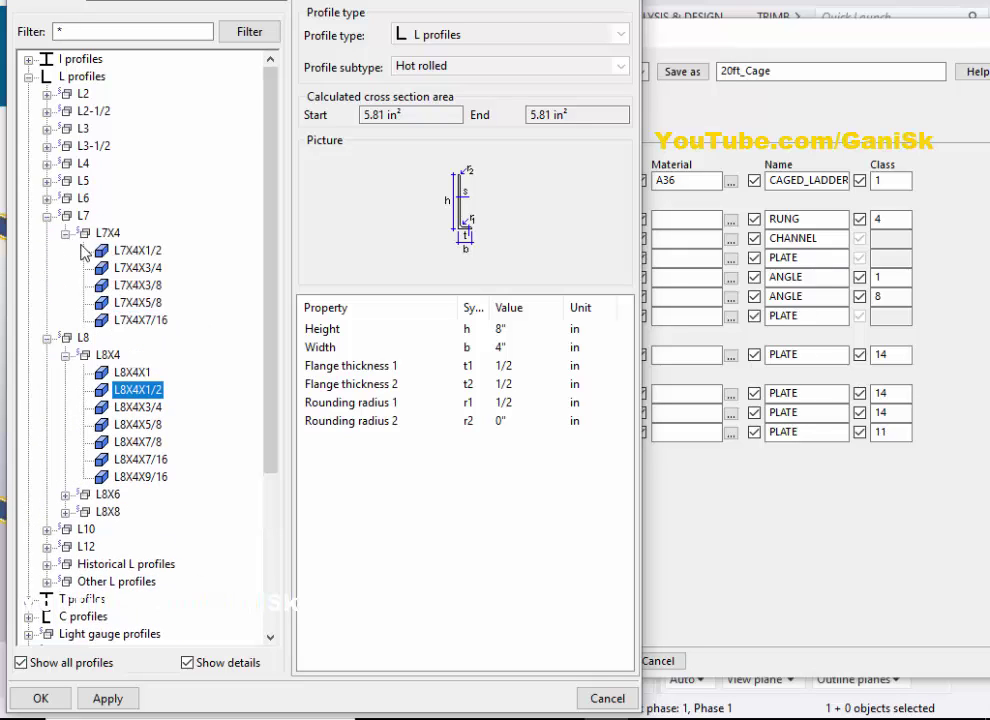
pyautogui.click(140, 285)
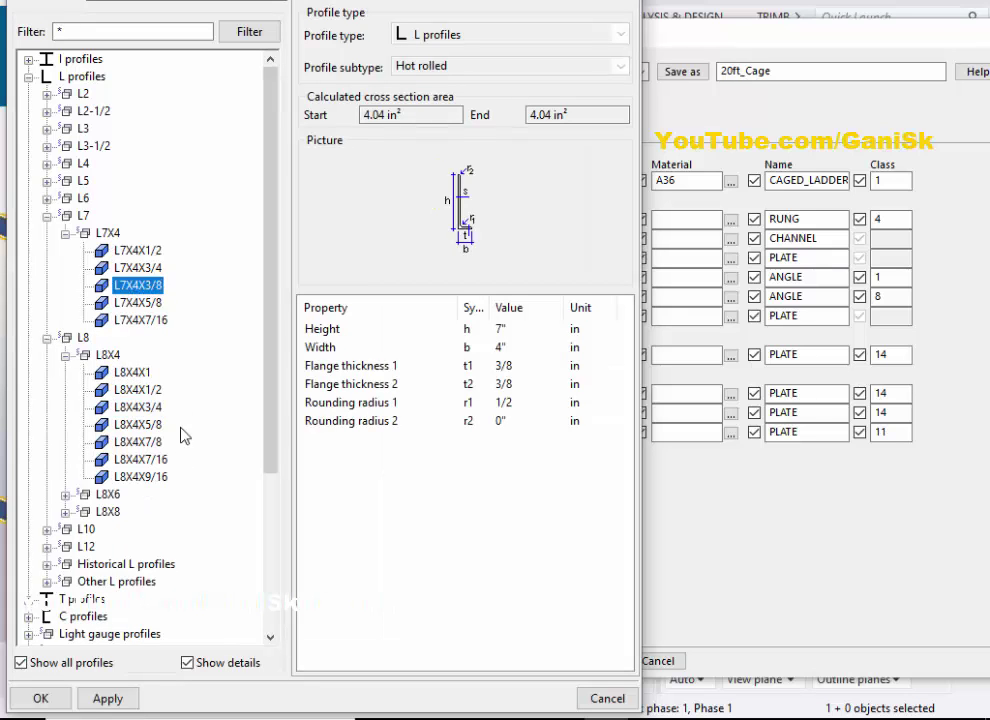
pyautogui.click(58, 701)
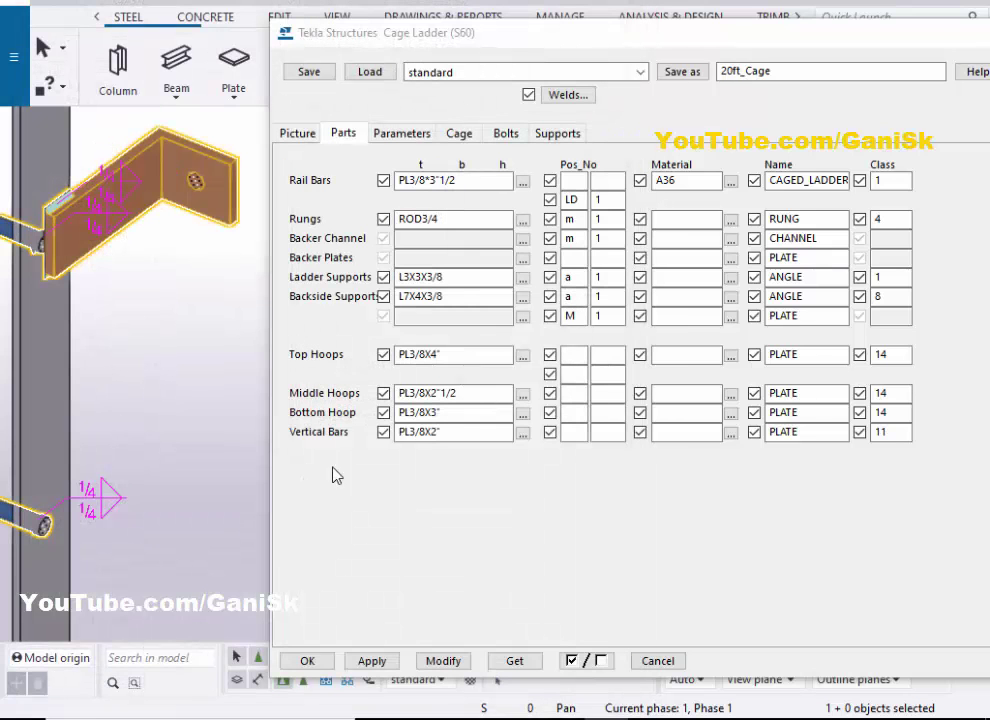
pyautogui.click(443, 661)
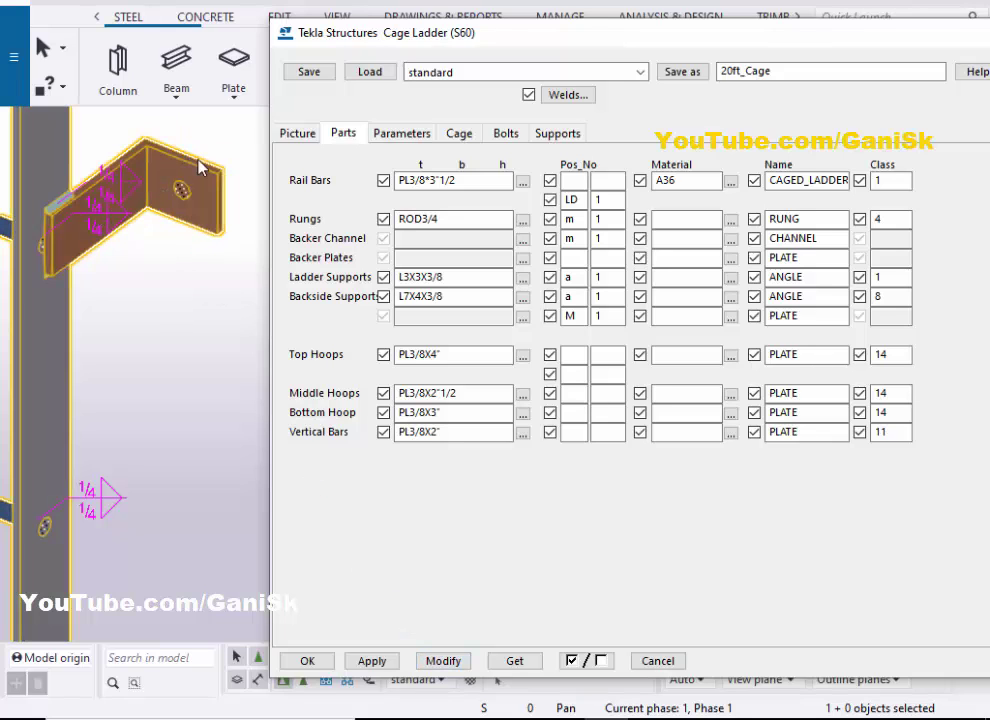
pyautogui.click(451, 297)
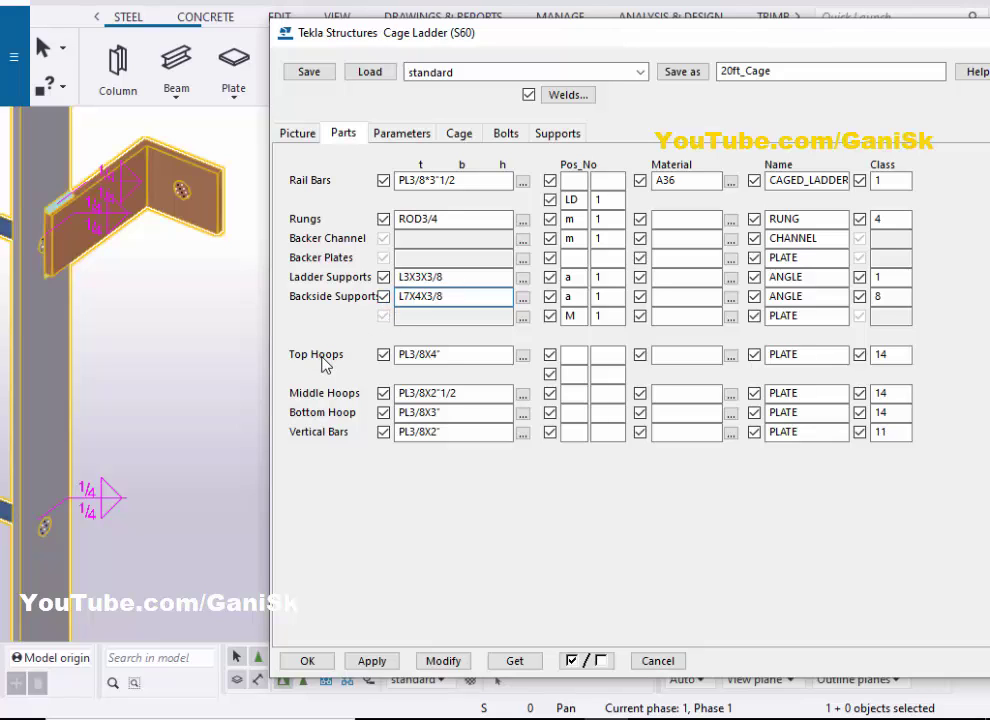
pyautogui.scroll(-6, 138, 408)
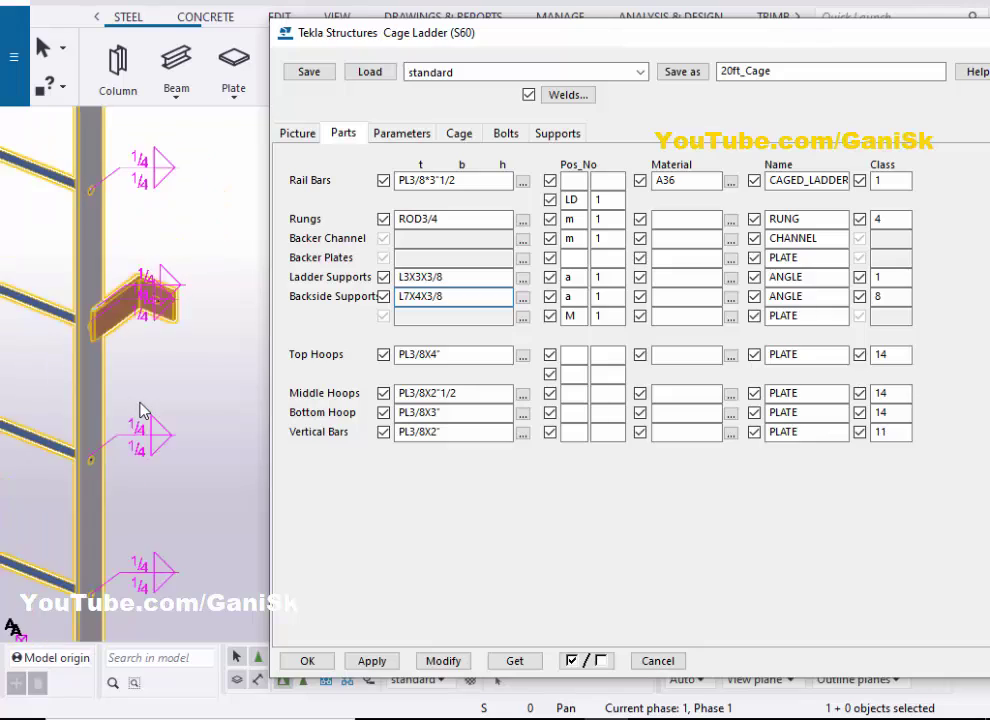
# Step: Set the top hoops' plate profile width to 3" and update the cage ladder in the model
pyautogui.scroll(8, 122, 258)
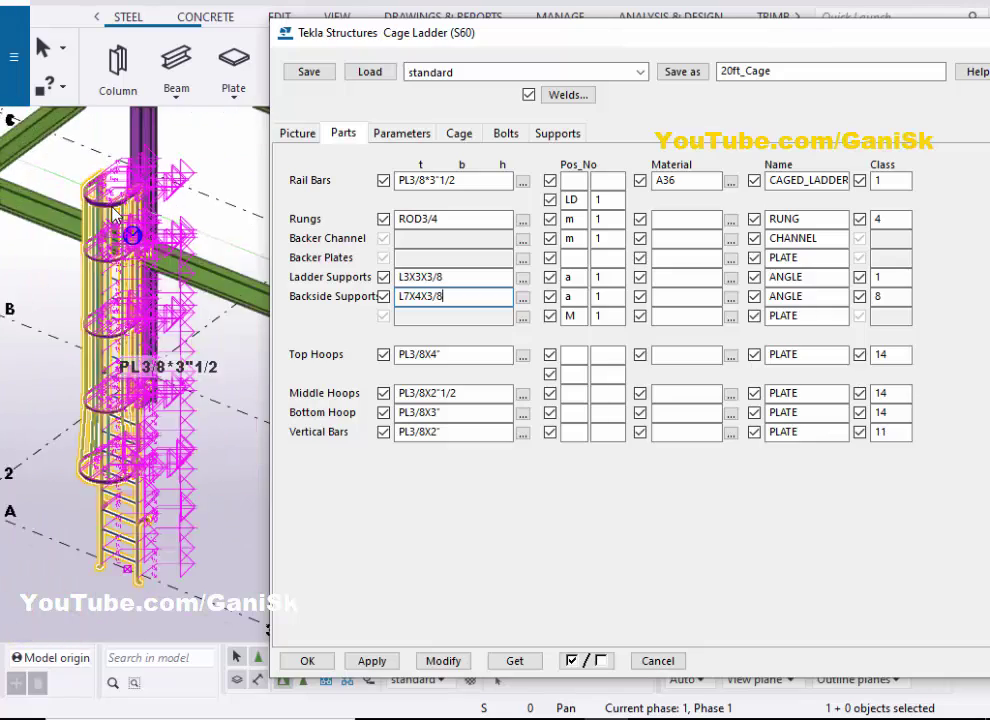
pyautogui.scroll(3, 137, 230)
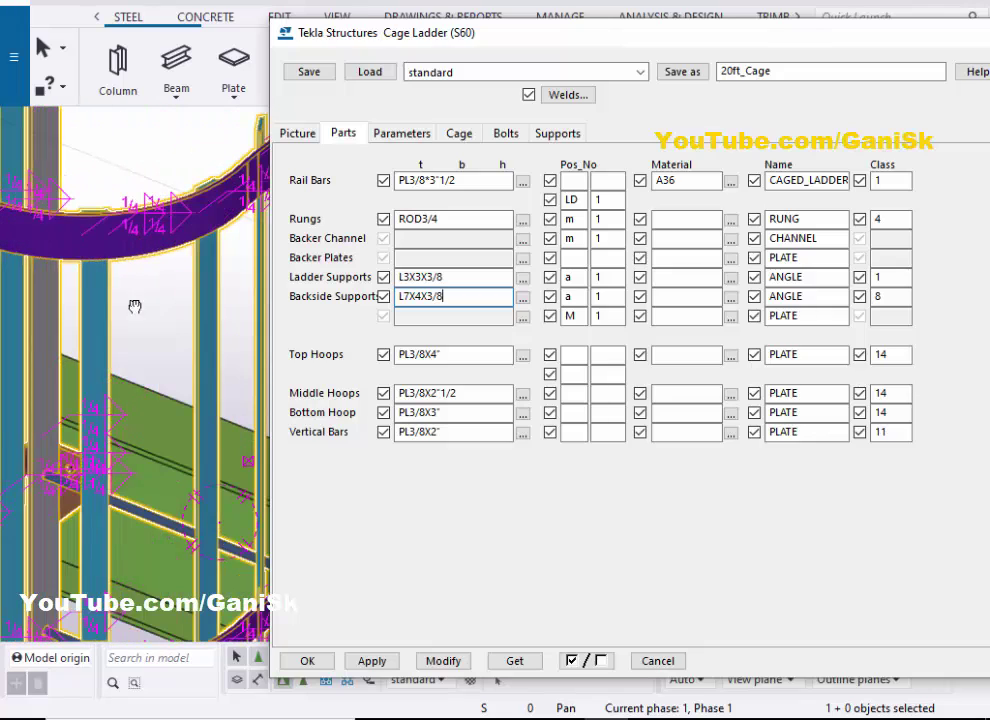
pyautogui.scroll(-4, 117, 336)
pyautogui.scroll(4, 185, 330)
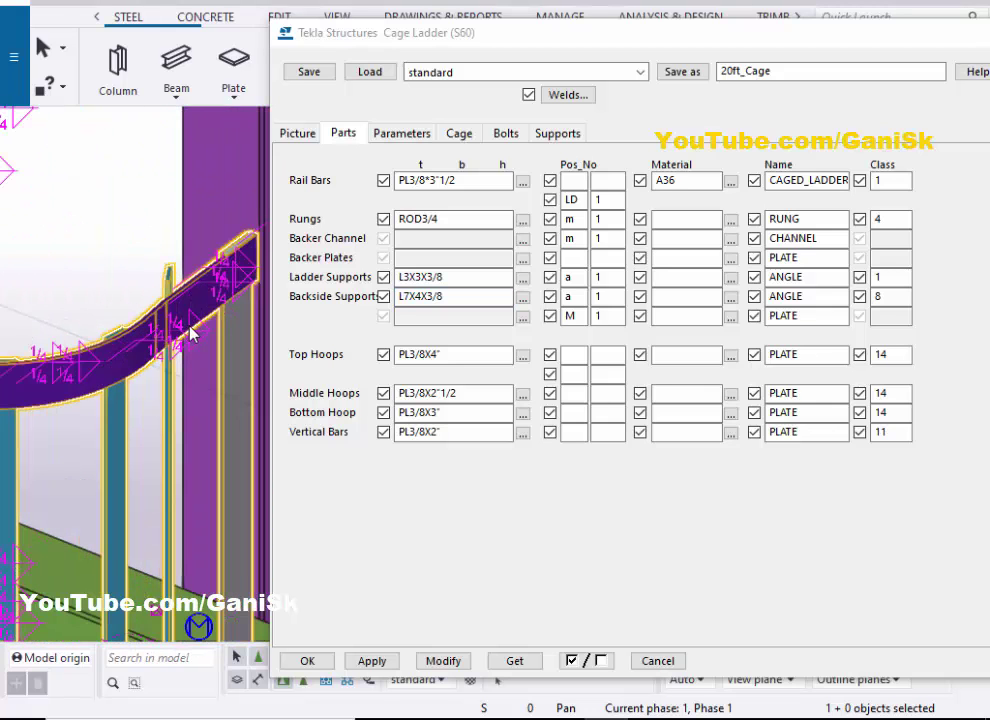
pyautogui.keyDown('ctrl'); pyautogui.moveTo(175, 345); pyautogui.dragTo(152, 365, button='middle'); pyautogui.keyUp('ctrl')
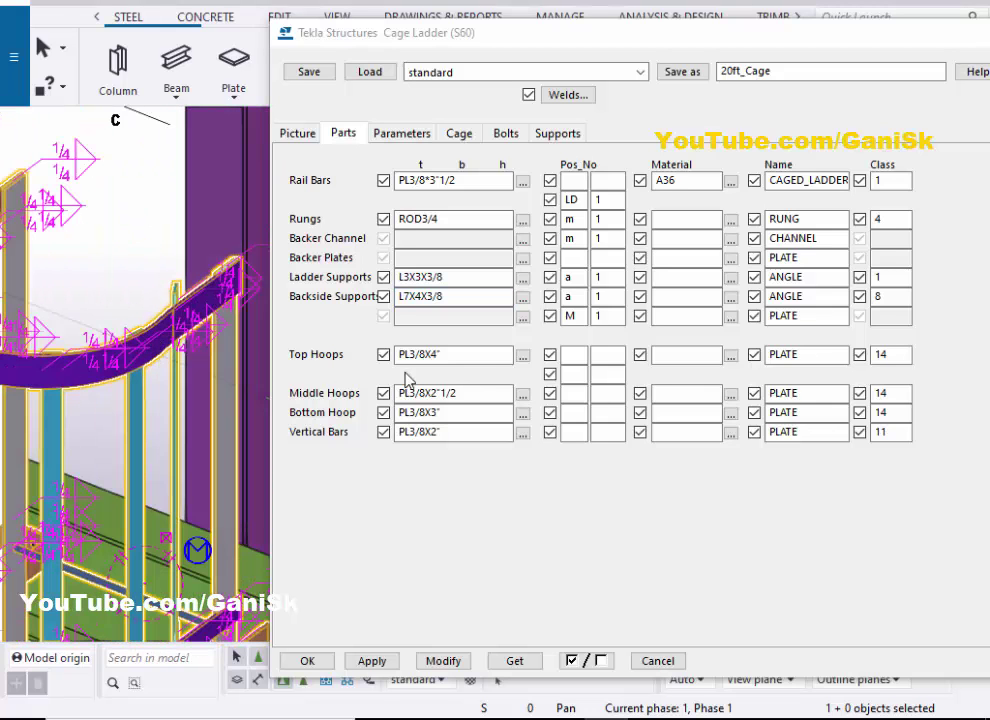
pyautogui.click(522, 355)
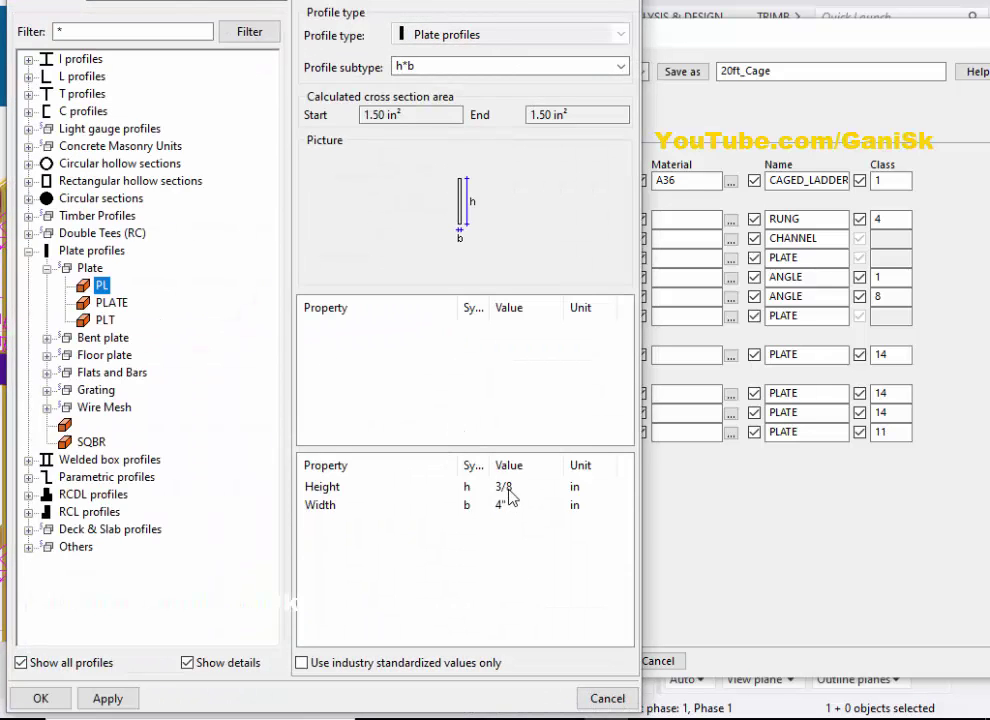
pyautogui.click(517, 506)
pyautogui.moveTo(487, 501); pyautogui.dragTo(388, 491)
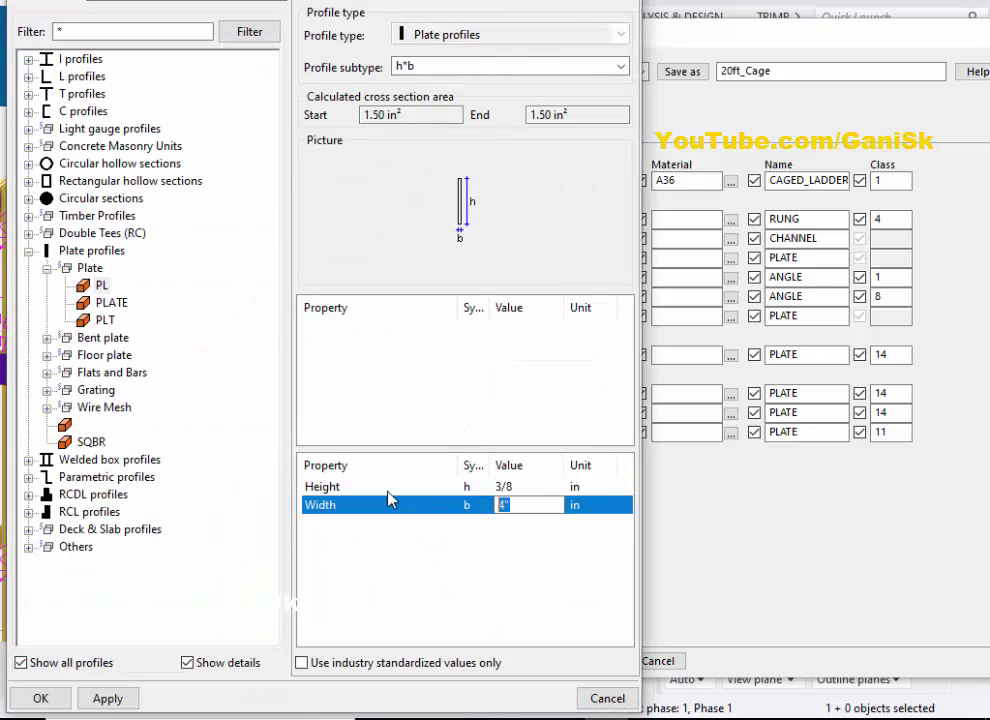
pyautogui.write('3')
pyautogui.click(107, 698)
pyautogui.click(42, 698)
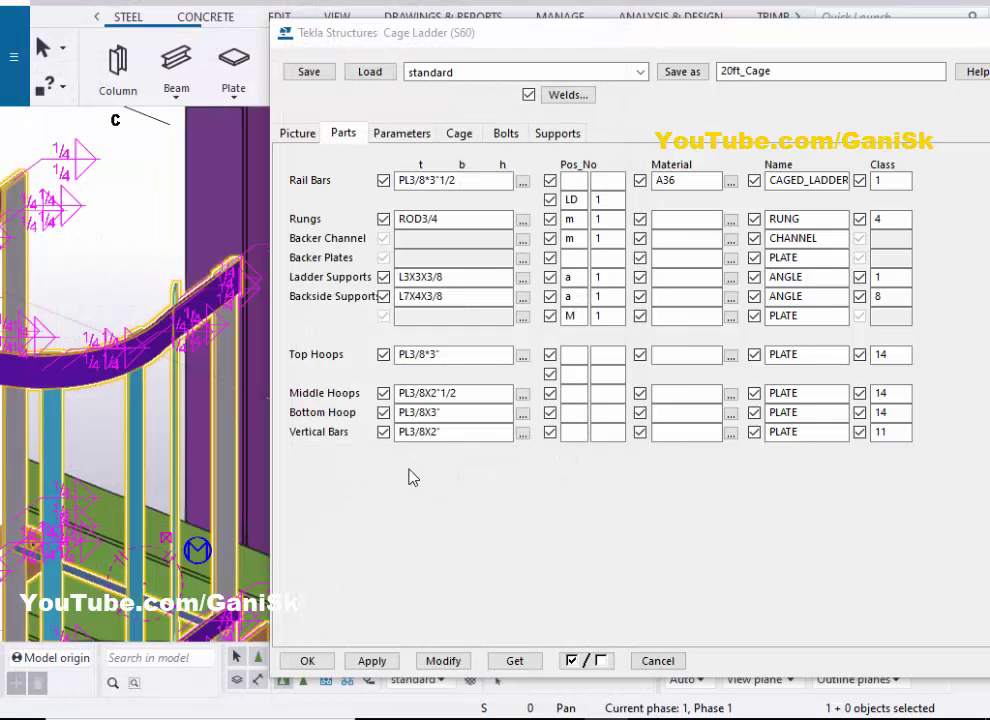
pyautogui.click(443, 661)
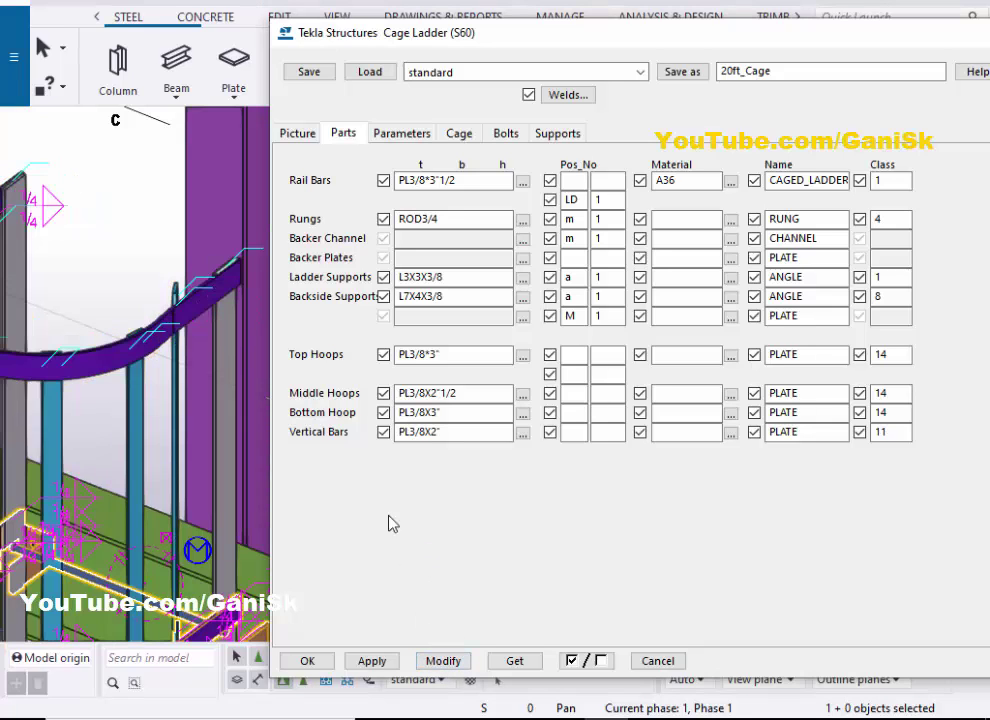
pyautogui.scroll(4, 143, 352)
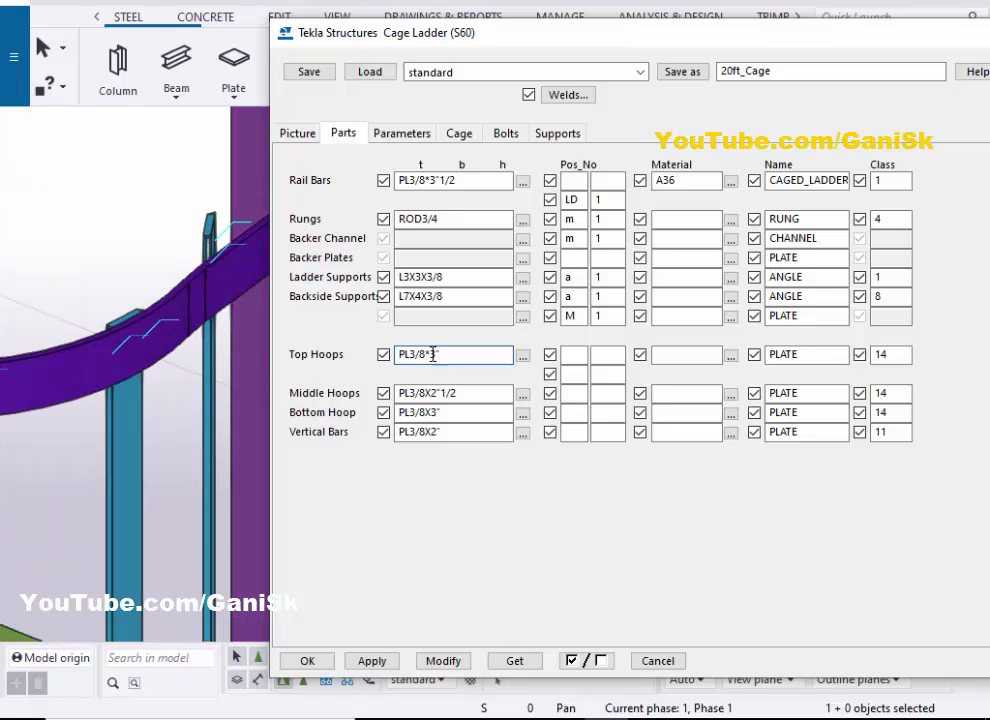
pyautogui.moveTo(442, 354); pyautogui.dragTo(368, 357)
# Step: Set the middle hoops' plate profile width to 2" and apply it to the ladder in the model
pyautogui.scroll(-10, 141, 356)
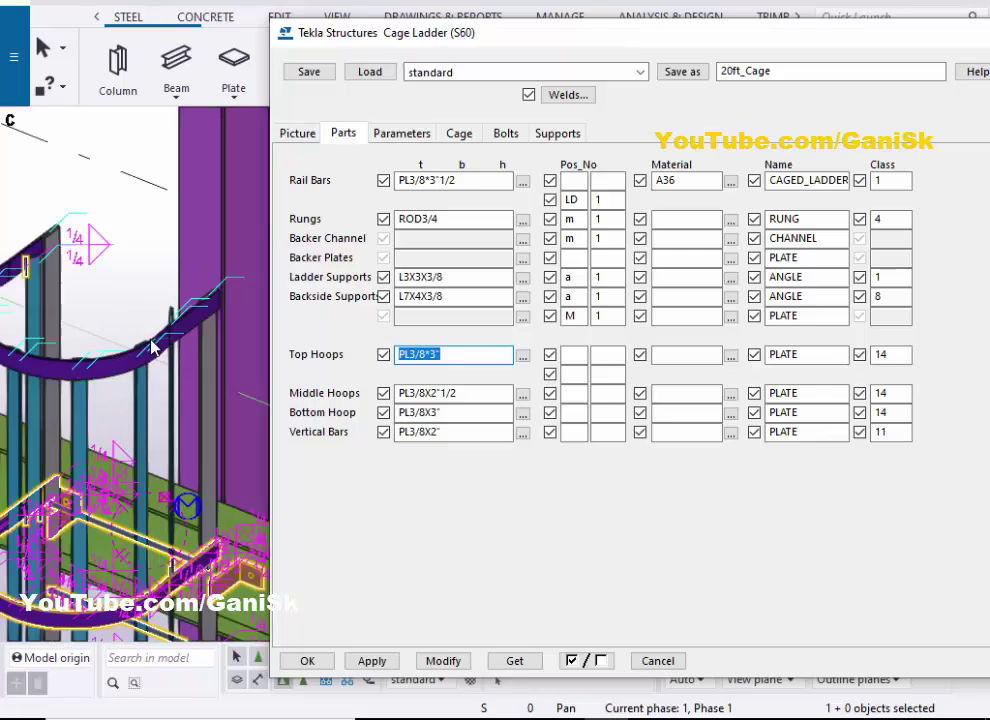
pyautogui.scroll(6, 130, 370)
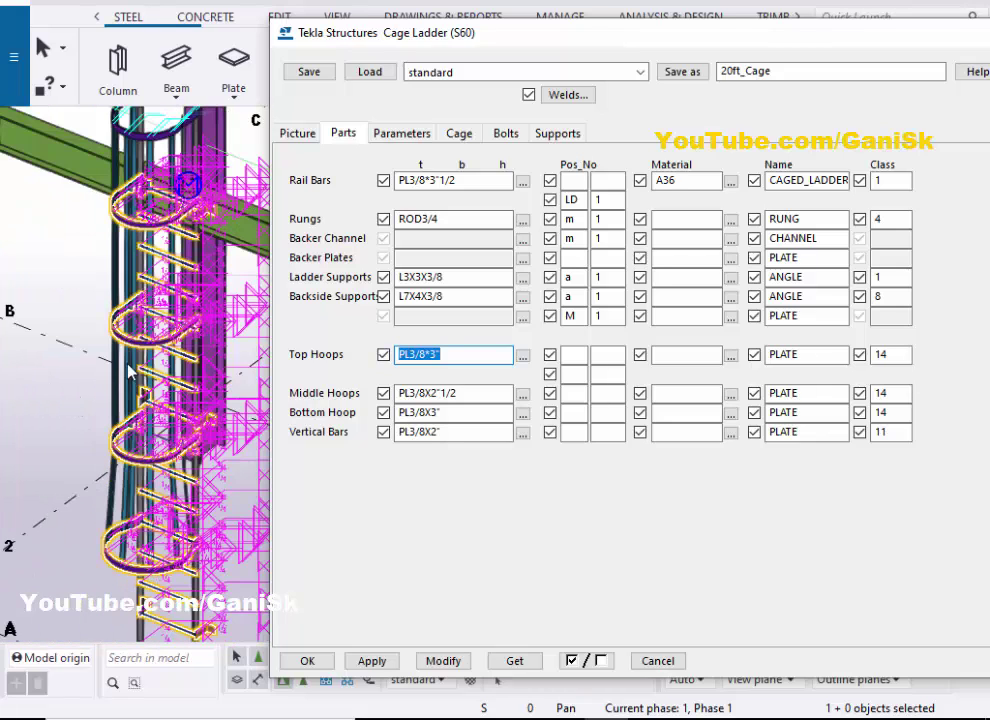
pyautogui.scroll(3, 130, 388)
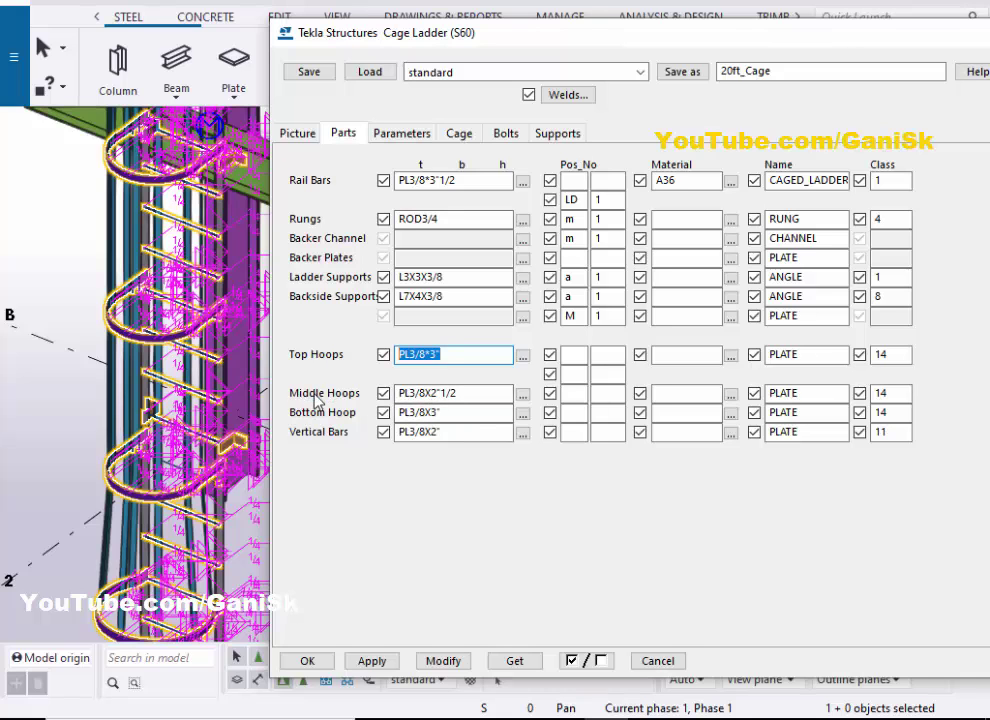
pyautogui.click(522, 393)
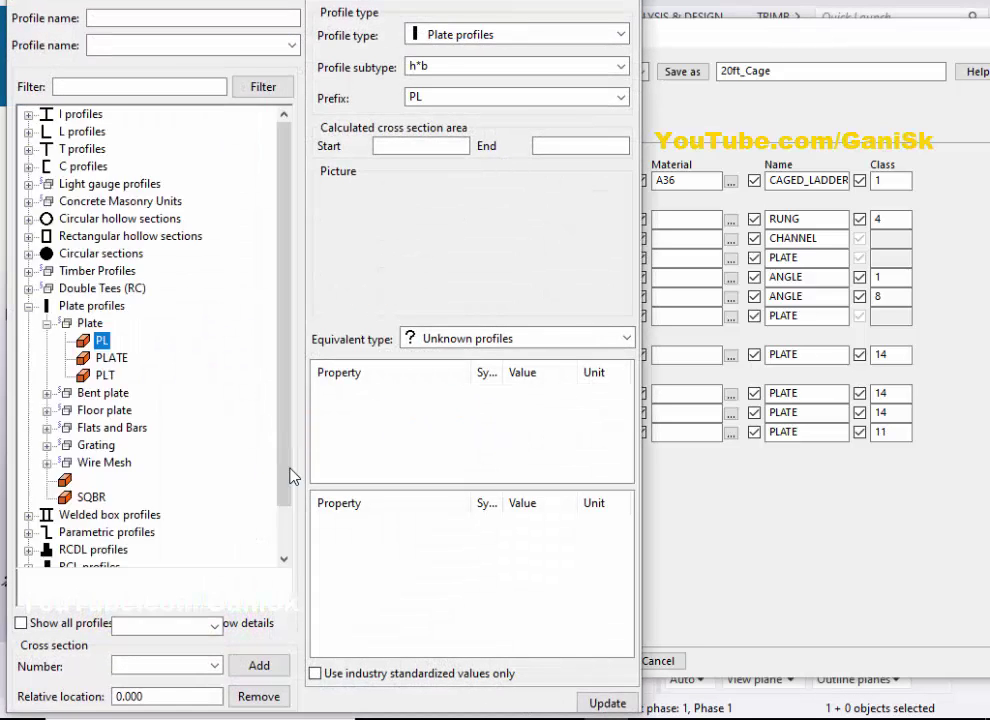
pyautogui.click(512, 505)
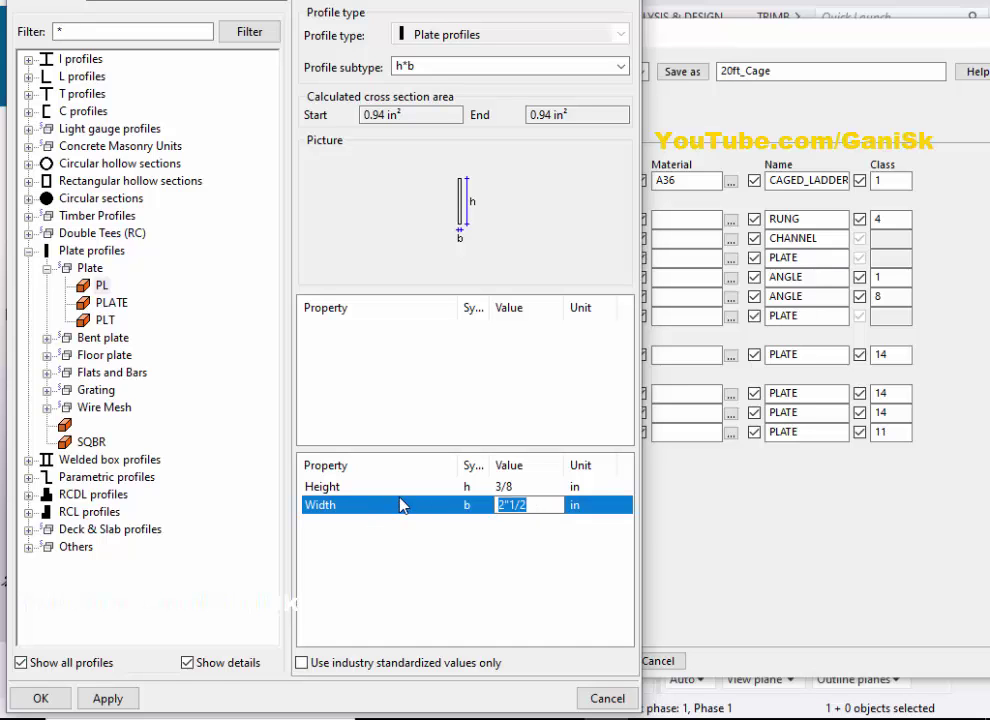
pyautogui.write('2')
pyautogui.click(108, 699)
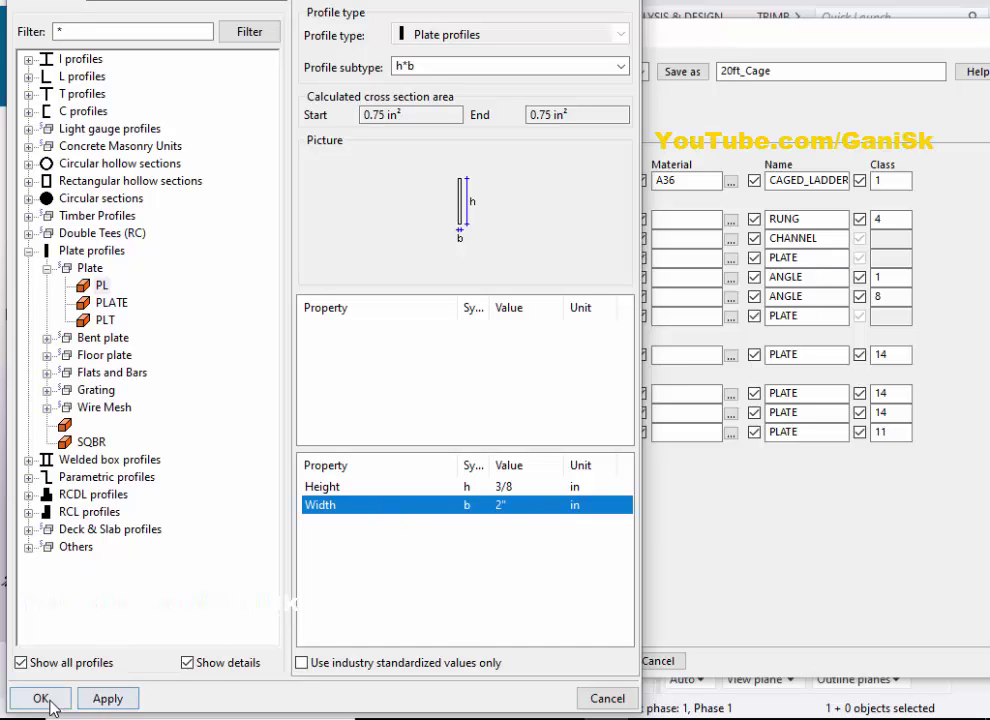
pyautogui.click(41, 698)
pyautogui.click(440, 661)
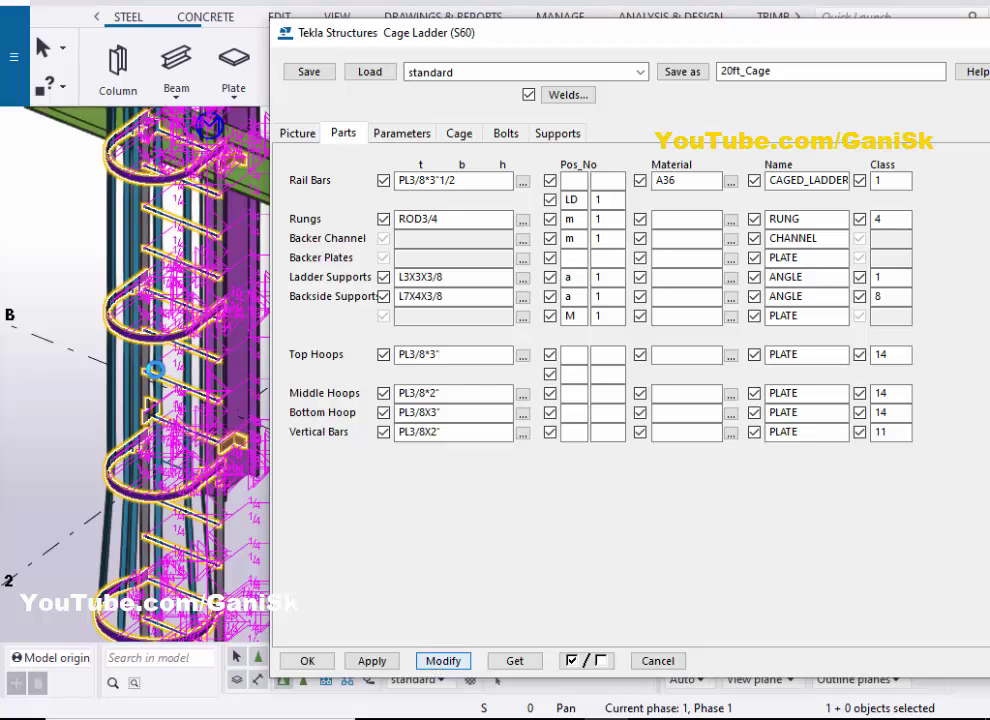
pyautogui.scroll(5, 118, 298)
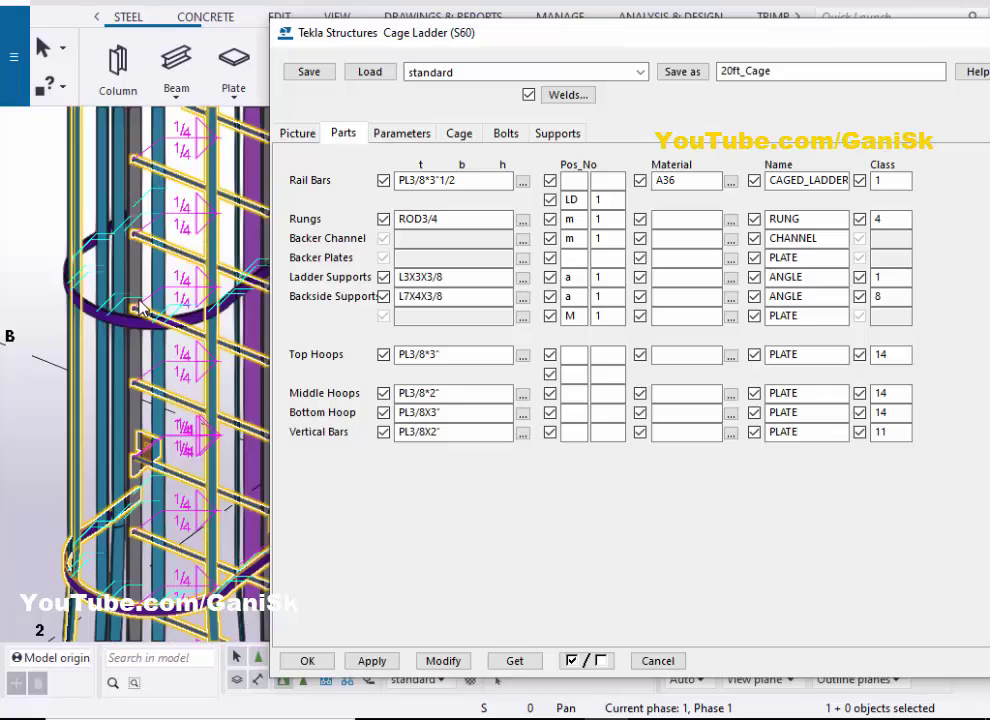
pyautogui.scroll(-5, 113, 310)
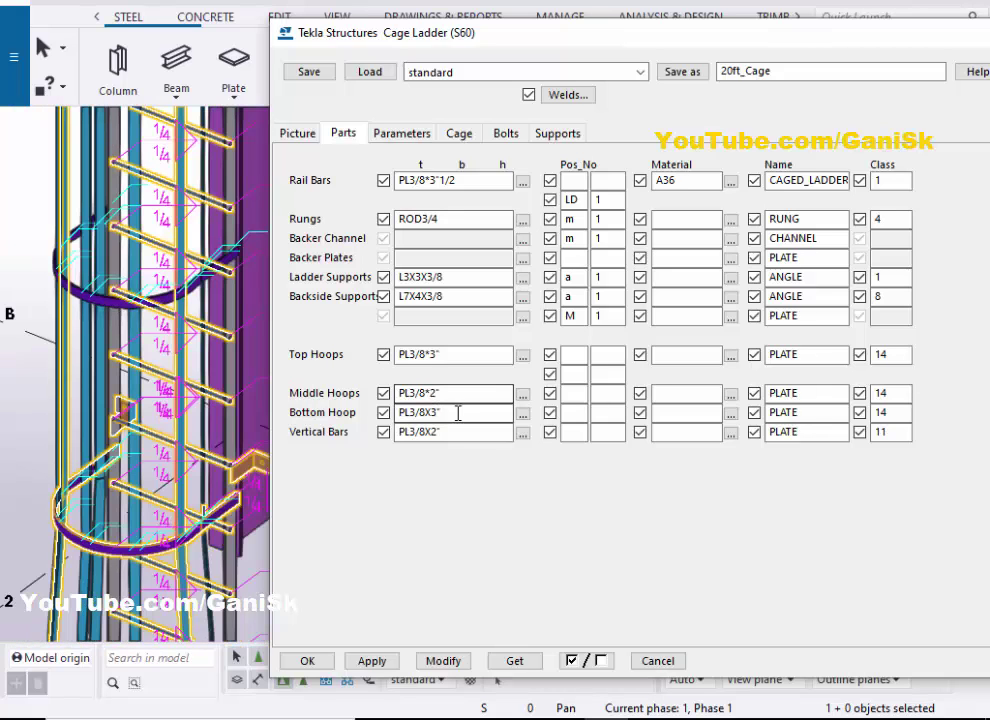
pyautogui.doubleClick(404, 392)
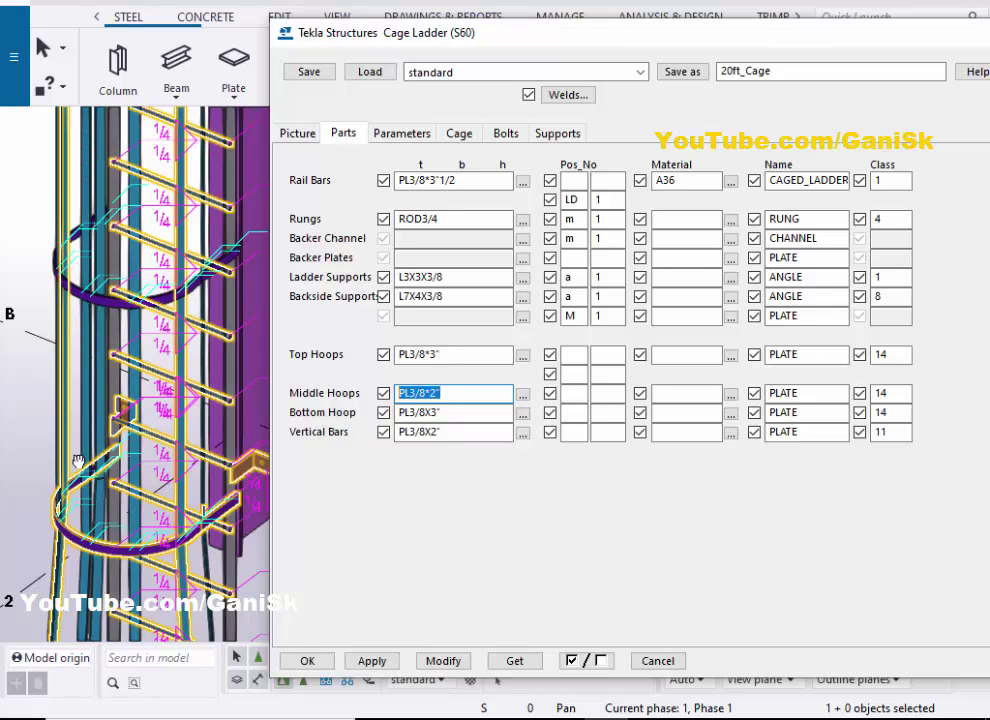
# Step: Set the bottom hoop's plate profile width to 2" and update the ladder in the model
pyautogui.scroll(-3, 77, 470)
pyautogui.moveTo(100, 580); pyautogui.dragTo(137, 491, button='middle')
pyautogui.scroll(4, 139, 482)
pyautogui.scroll(5, 145, 475)
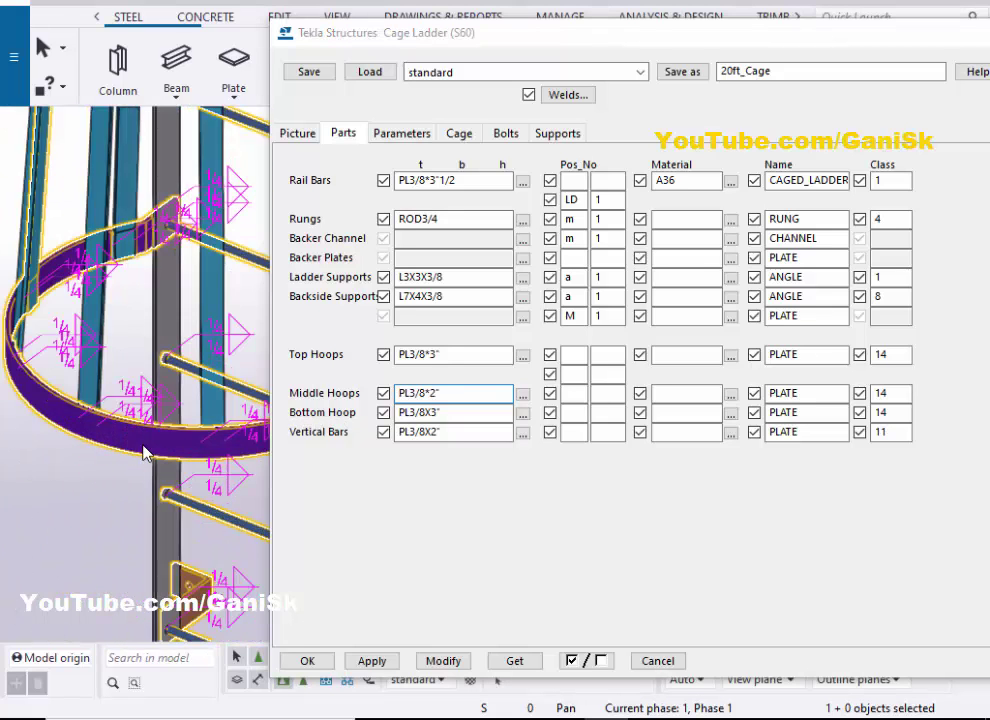
pyautogui.click(444, 413)
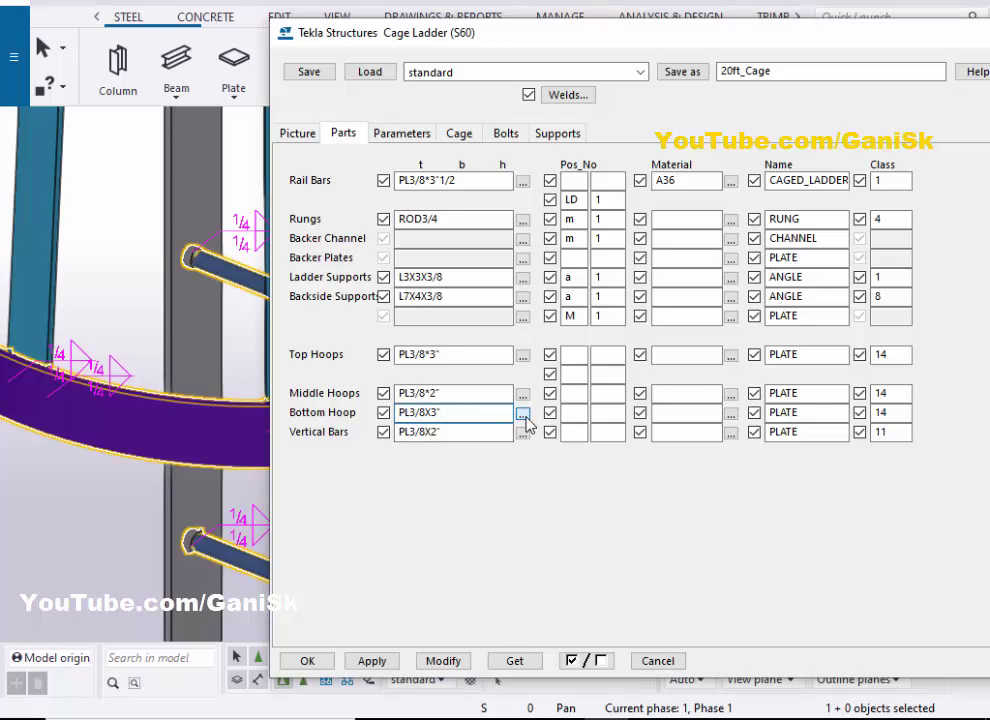
pyautogui.click(522, 413)
pyautogui.click(503, 508)
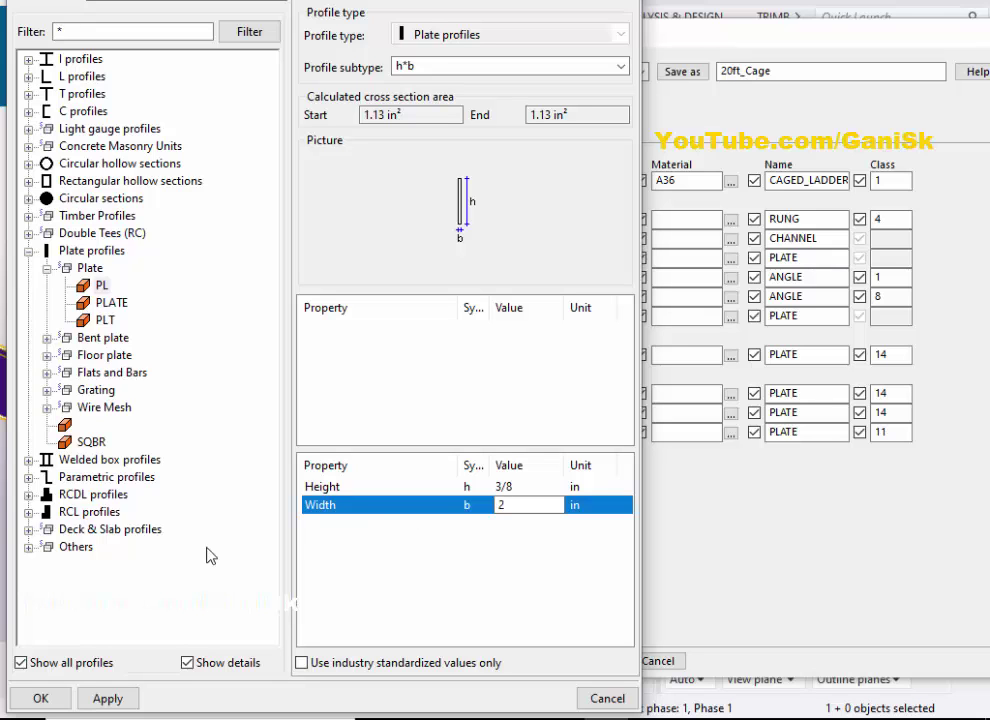
pyautogui.click(115, 700)
pyautogui.click(62, 700)
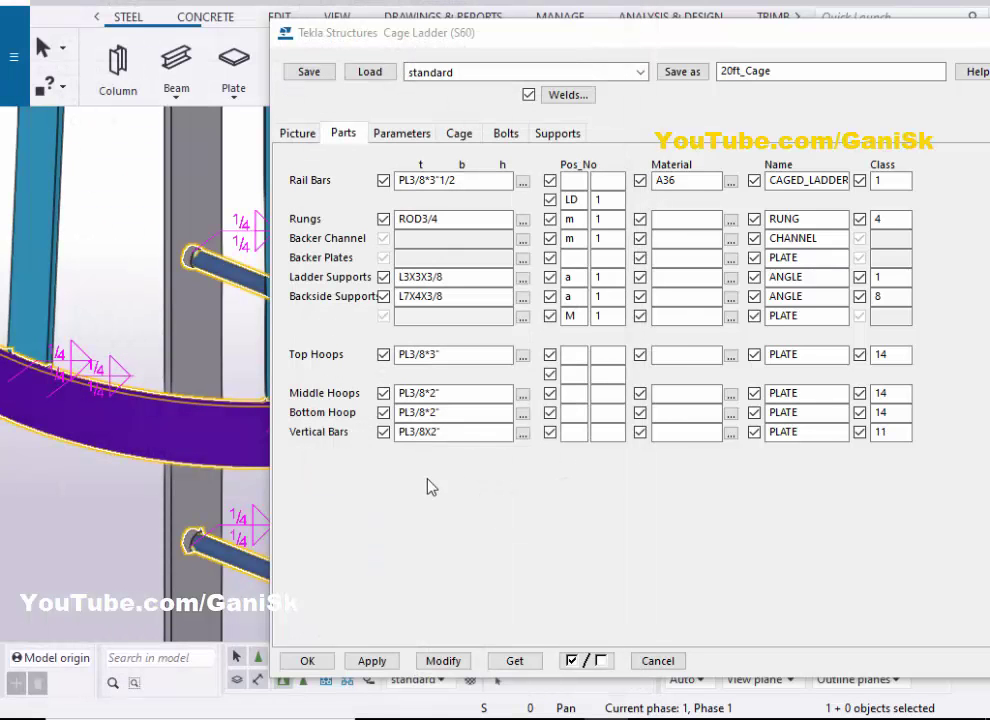
pyautogui.click(450, 658)
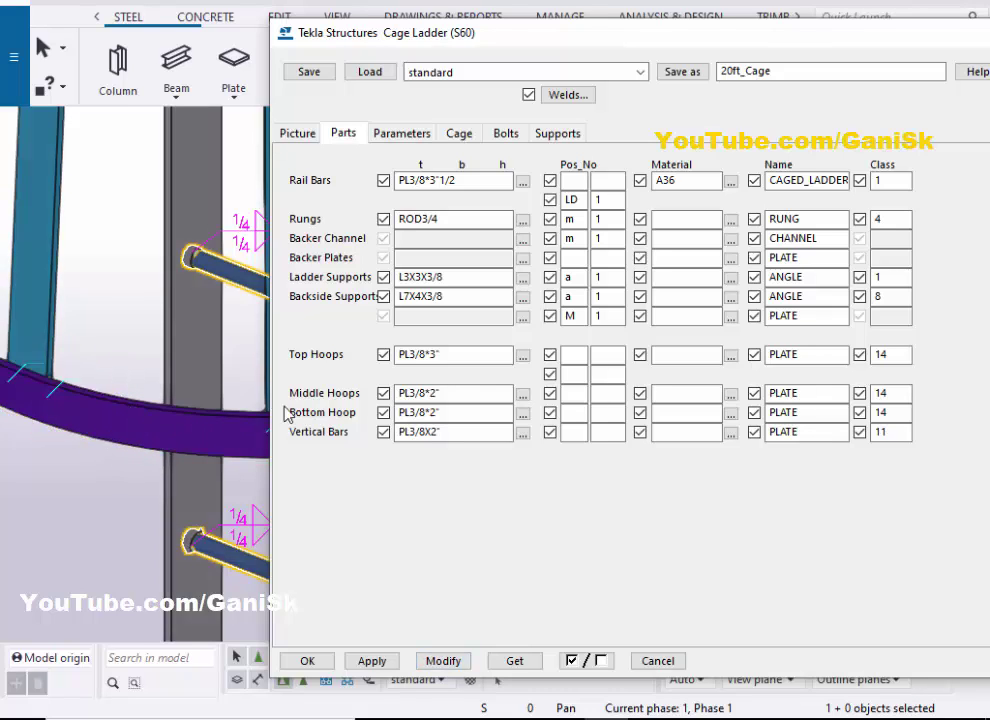
pyautogui.click(401, 414)
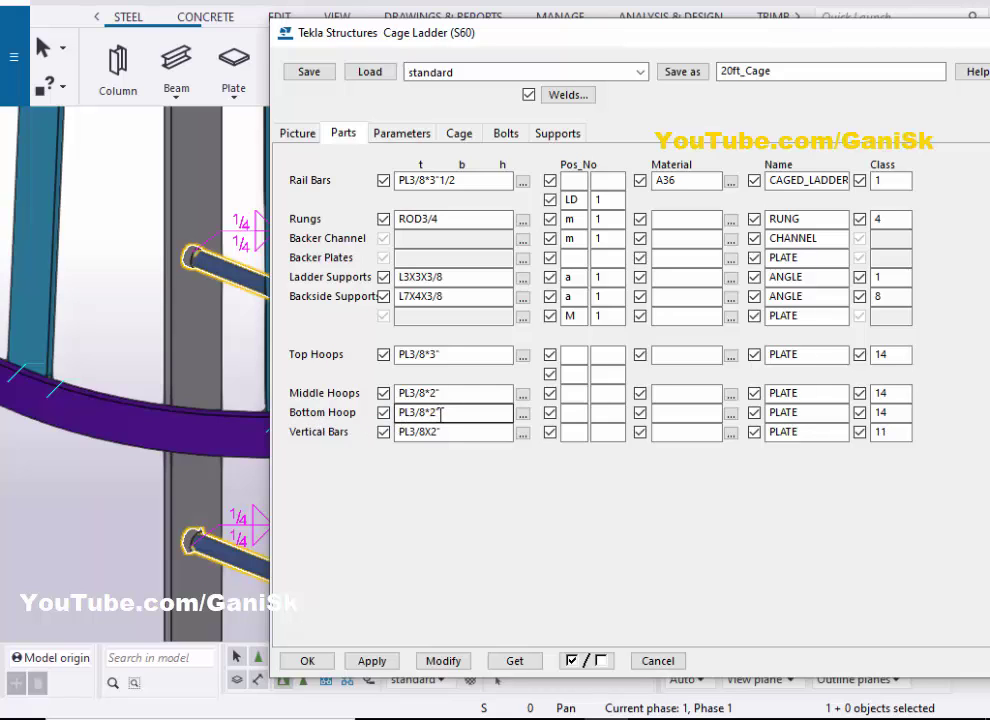
# Step: Set the cage's vertical bars to a 3" wide plate profile and apply the change to the ladder
pyautogui.click(432, 431)
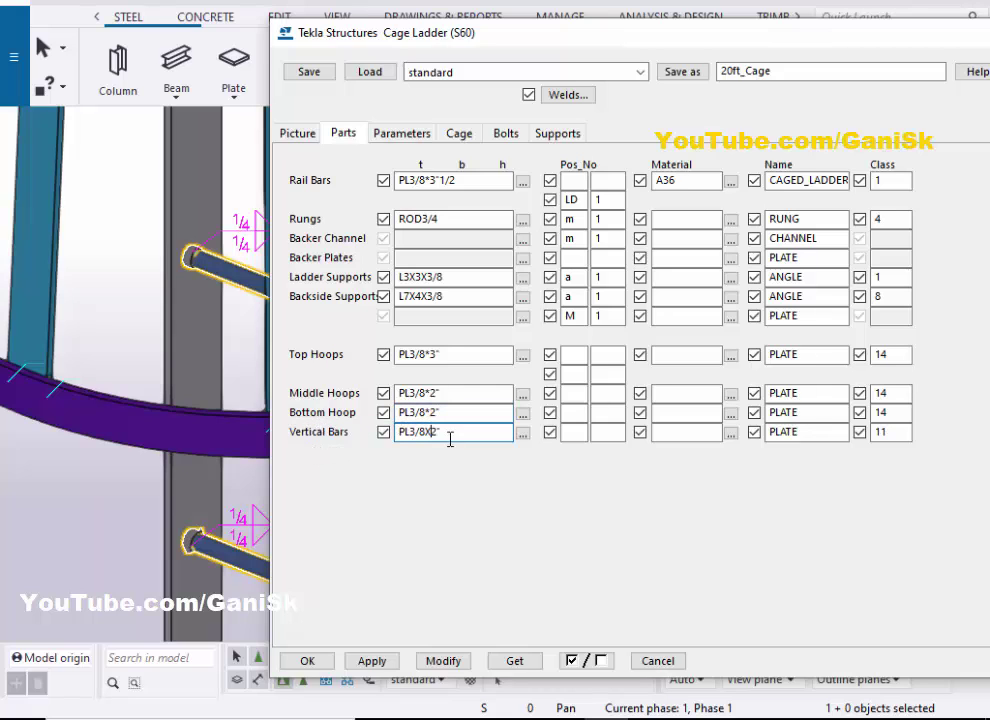
pyautogui.scroll(-5, 127, 460)
pyautogui.scroll(5, 84, 404)
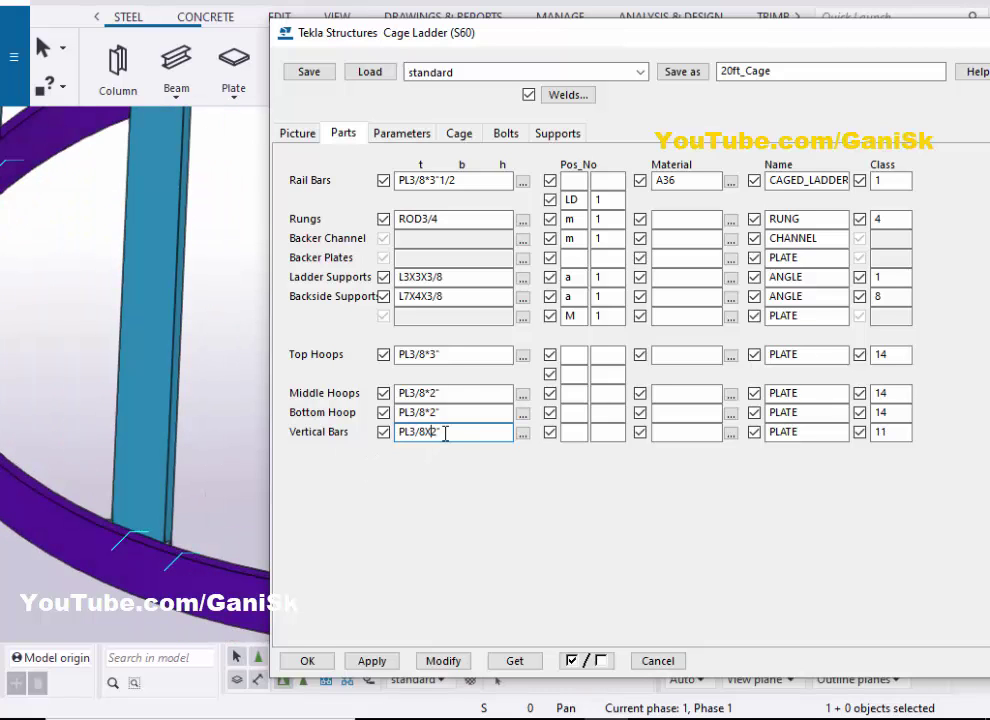
pyautogui.click(522, 432)
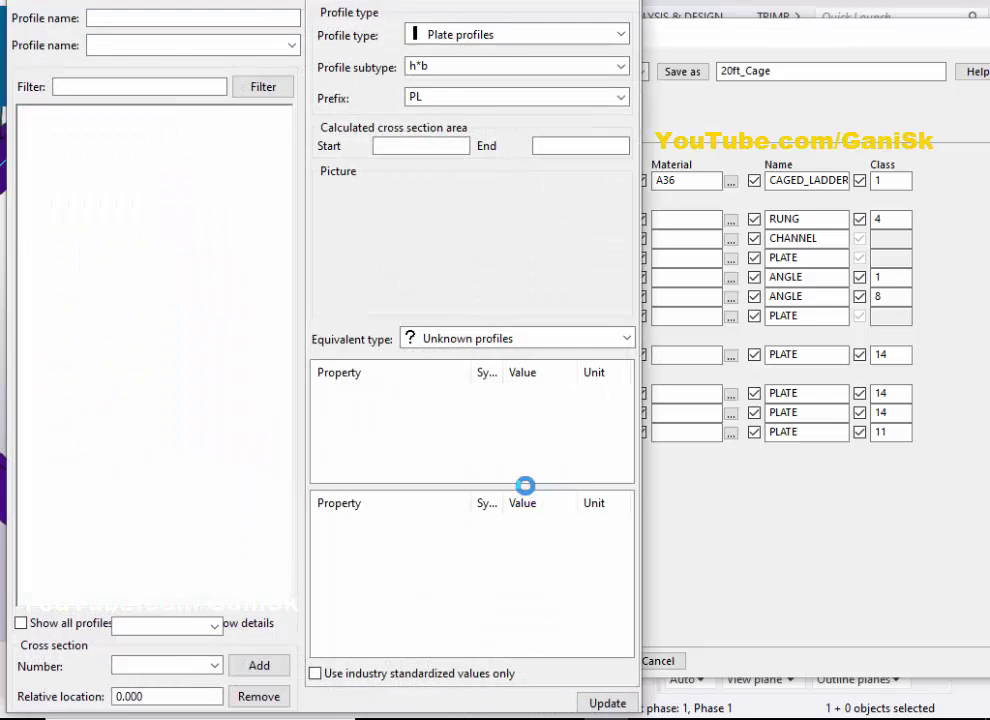
pyautogui.click(503, 506)
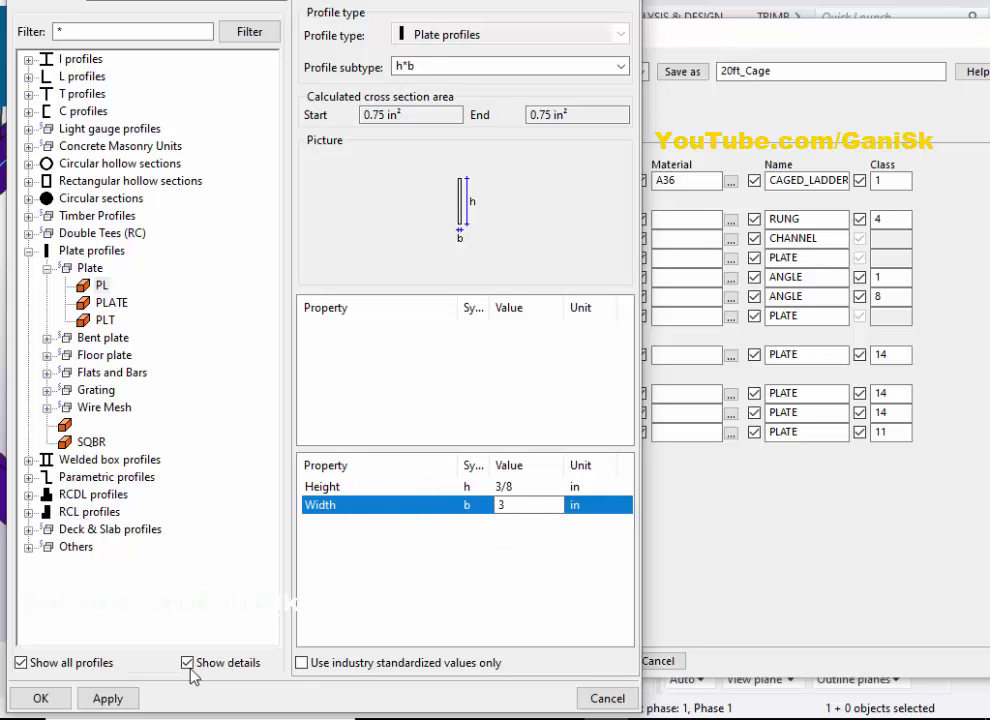
pyautogui.write('3')
pyautogui.click(107, 698)
pyautogui.click(40, 698)
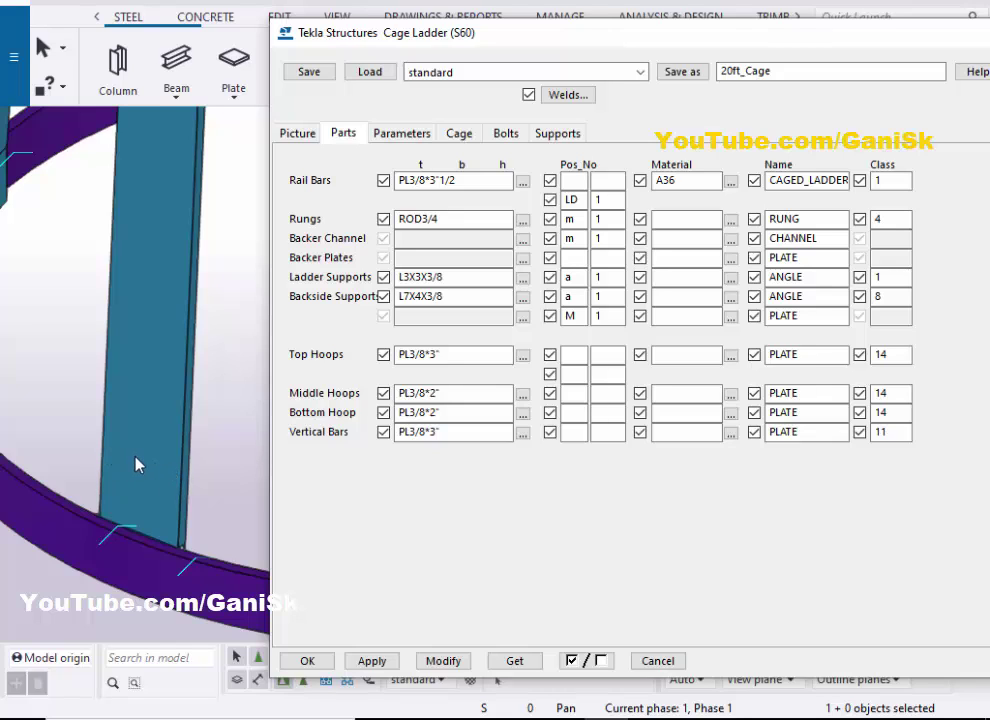
pyautogui.doubleClick(433, 436)
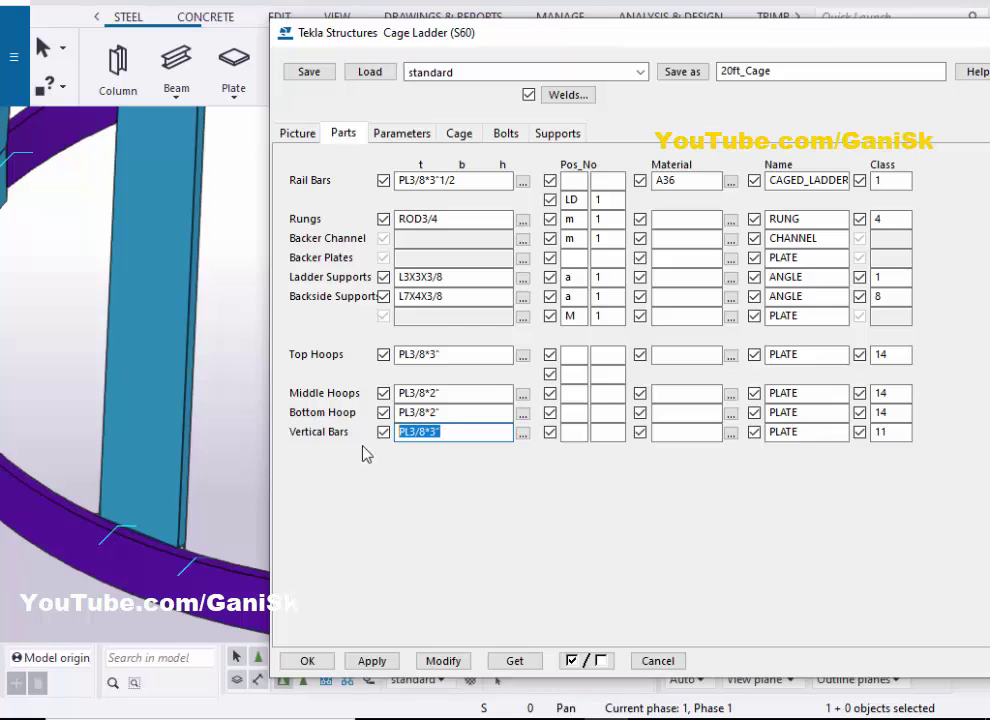
# Step: Try the ladder faces option whose cage hoop curves upward in the diagram and apply it to the ladder in the model
pyautogui.click(403, 134)
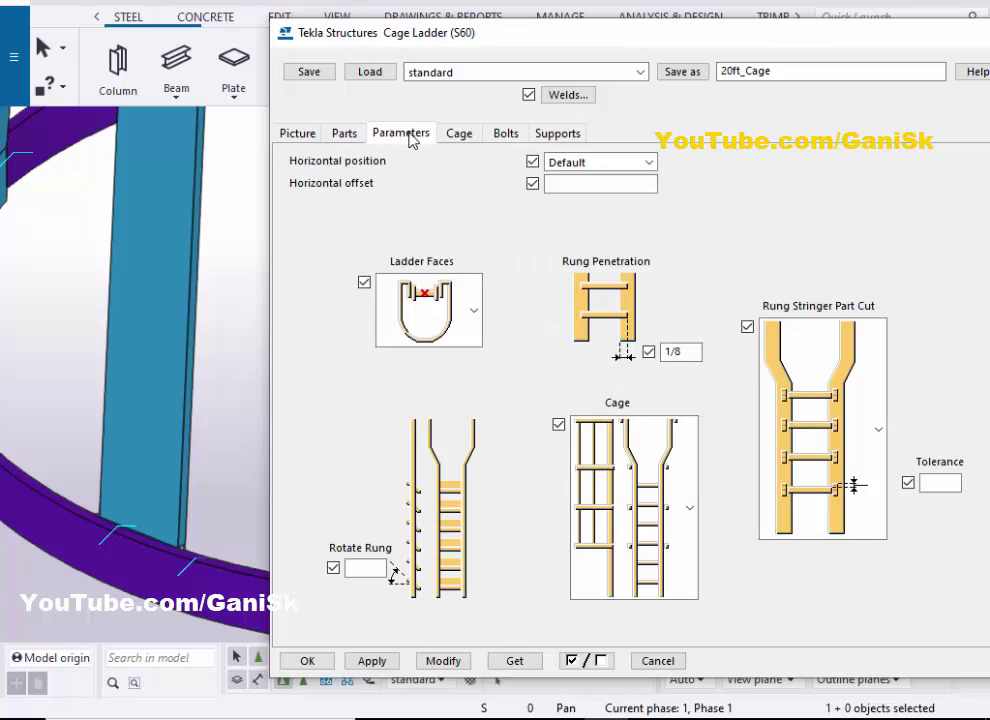
pyautogui.scroll(-10, 146, 371)
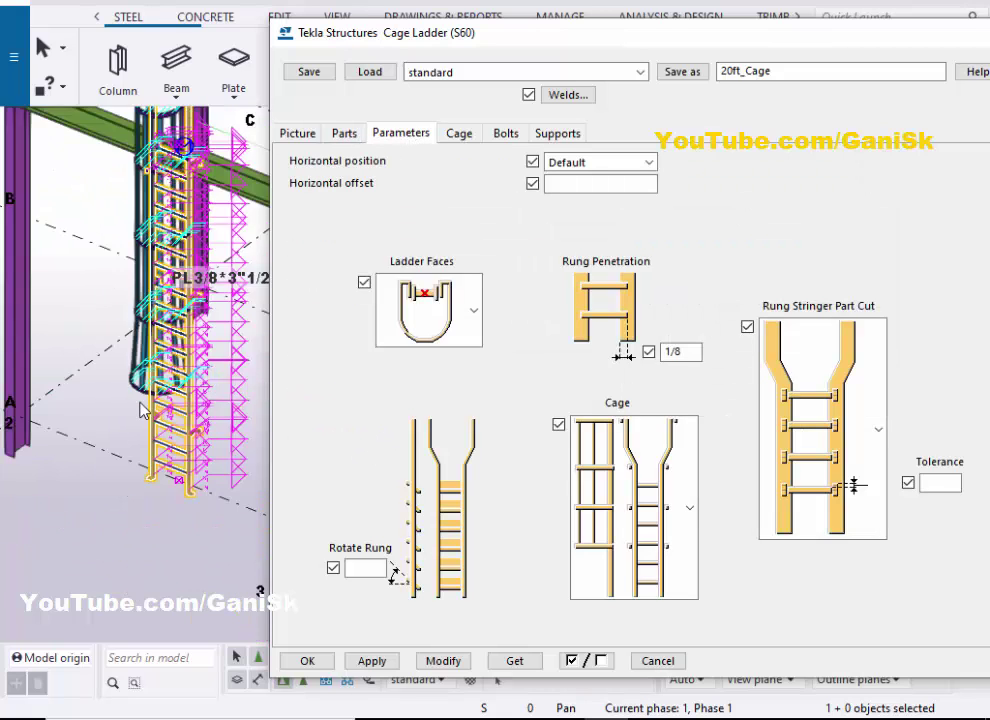
pyautogui.scroll(10, 148, 325)
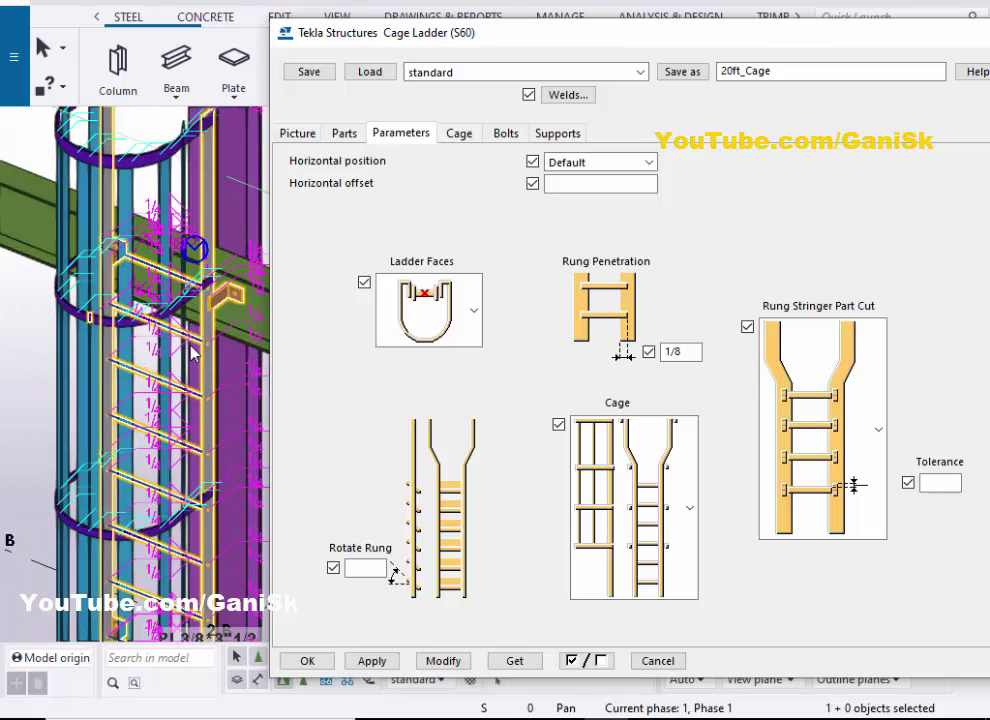
pyautogui.scroll(-2, 190, 335)
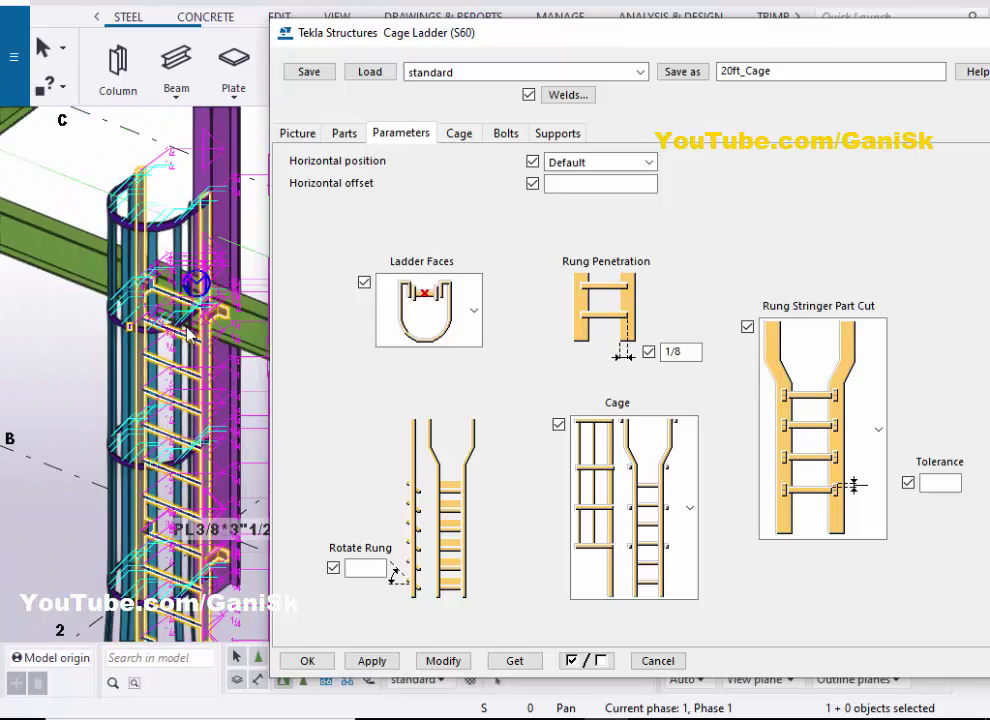
pyautogui.click(455, 330)
pyautogui.click(437, 112)
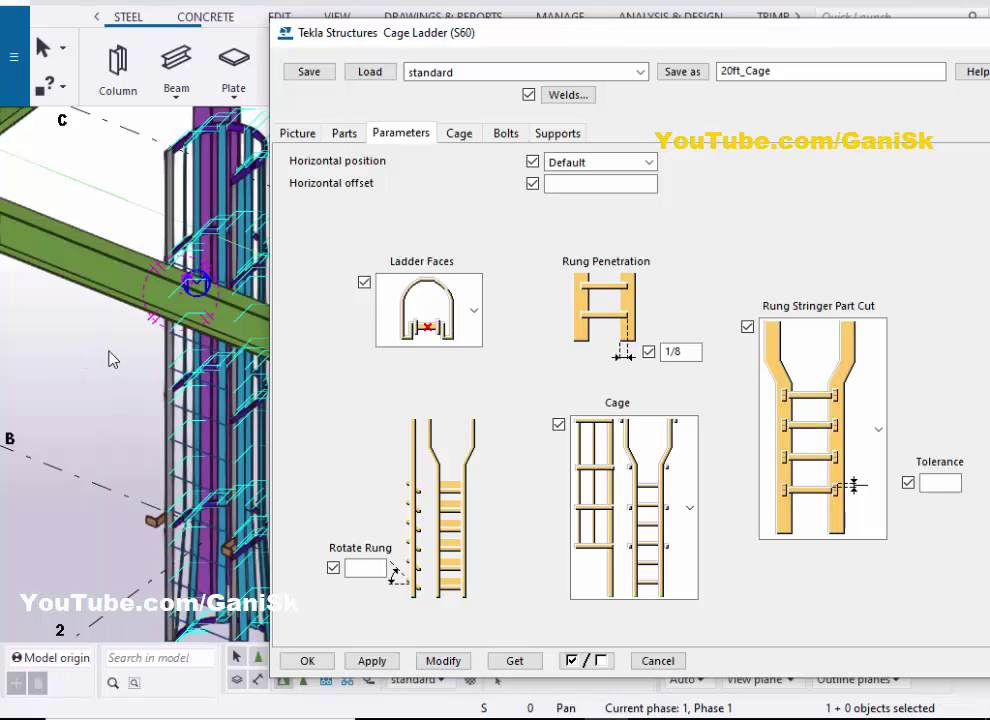
pyautogui.scroll(-3, 109, 352)
pyautogui.scroll(4, 167, 320)
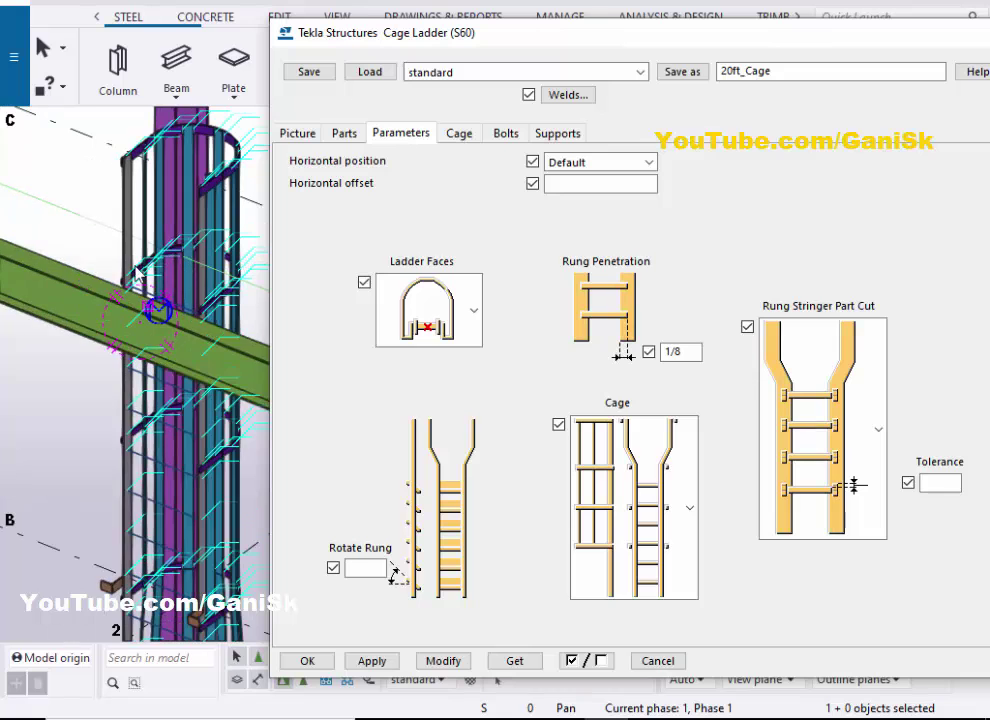
pyautogui.scroll(-5, 155, 318)
pyautogui.scroll(5, 150, 366)
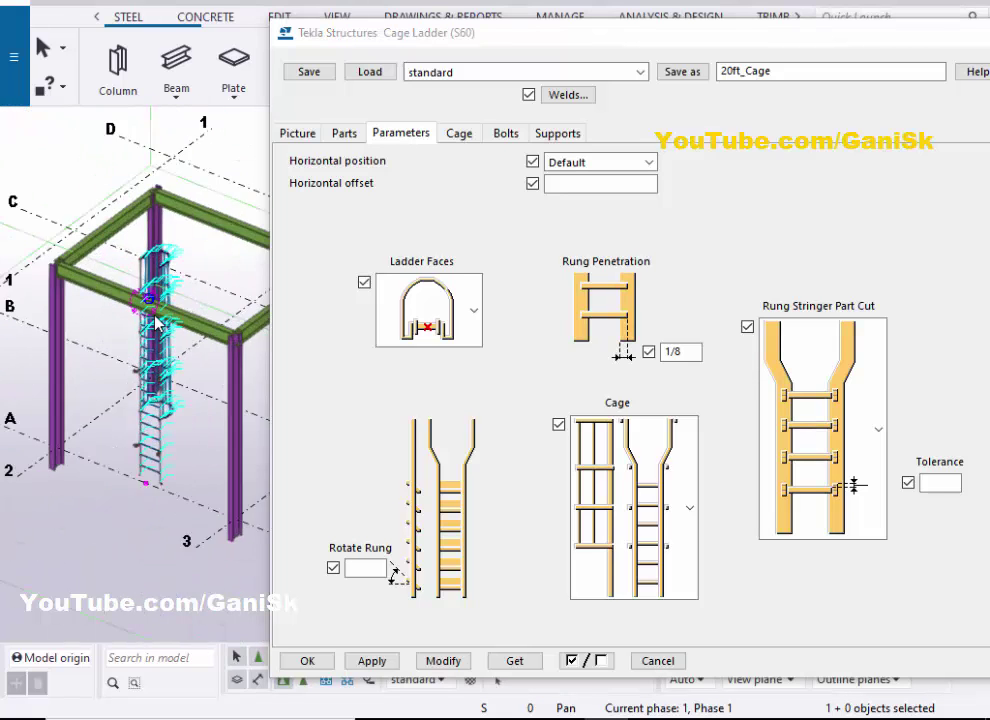
pyautogui.scroll(2, 140, 400)
pyautogui.scroll(-4, 145, 340)
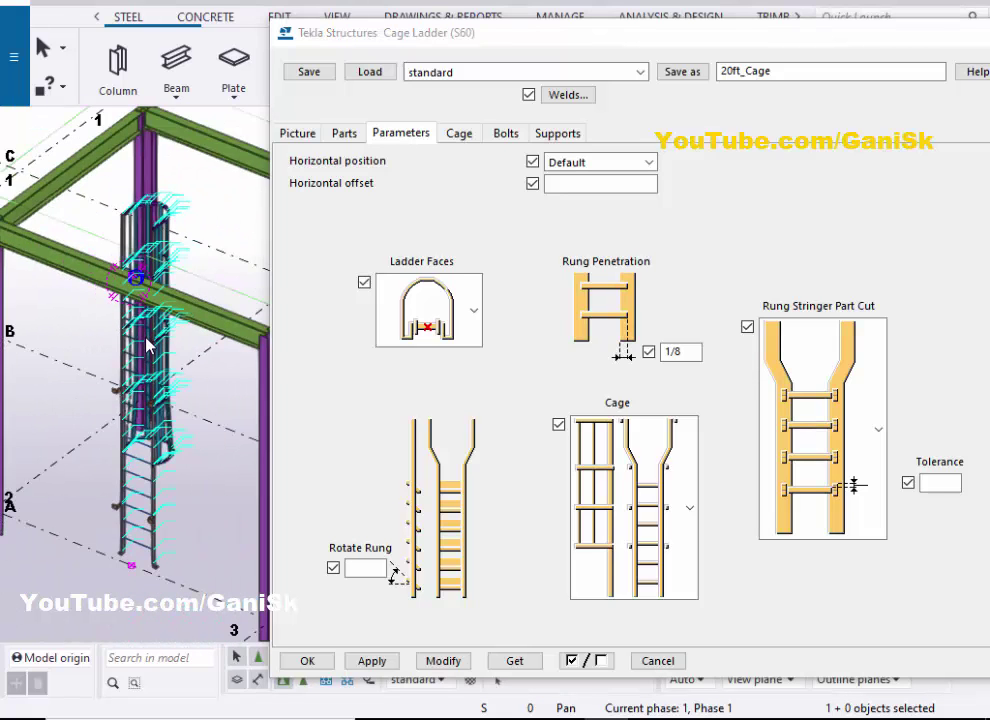
# Step: Set the ladder faces back to the option whose cage hoop curves downward in the diagram and update the ladder
pyautogui.click(462, 328)
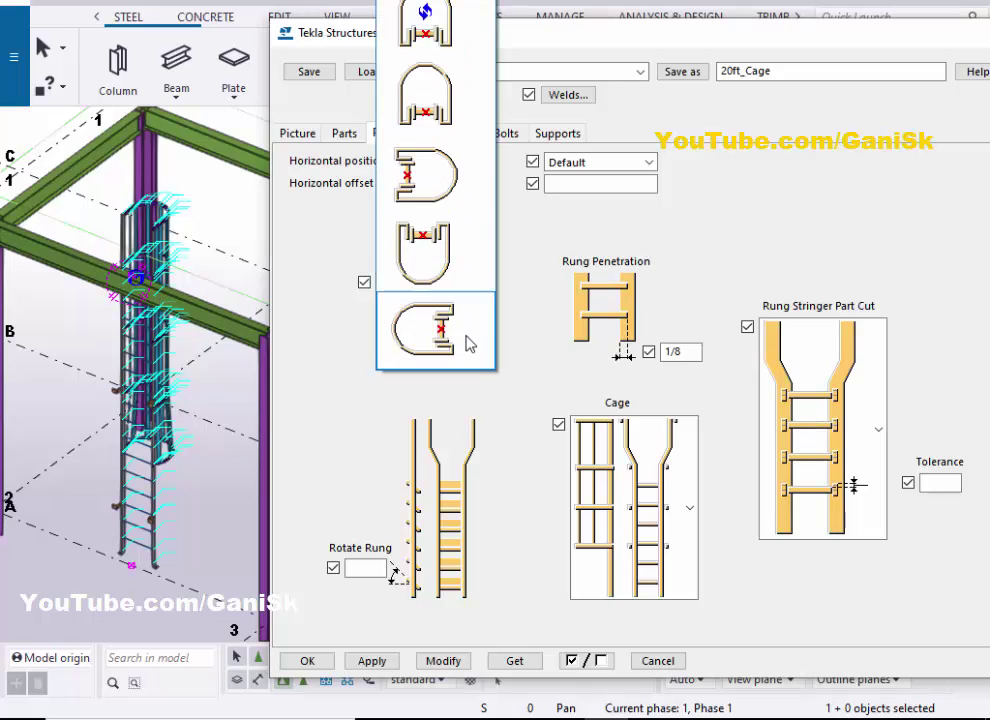
pyautogui.click(438, 238)
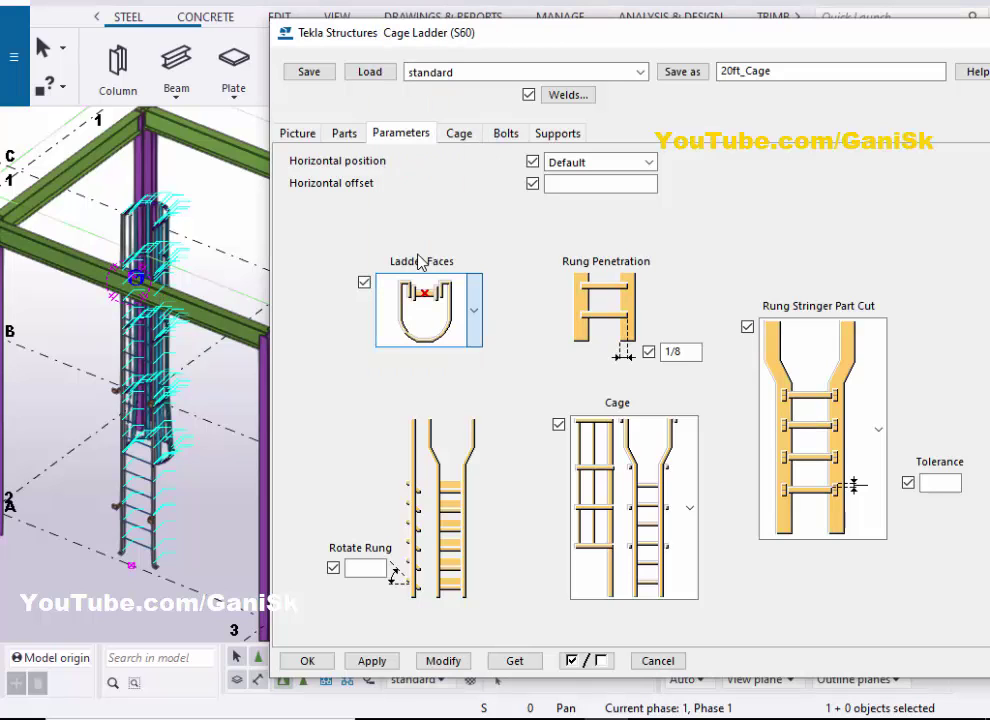
pyautogui.click(438, 664)
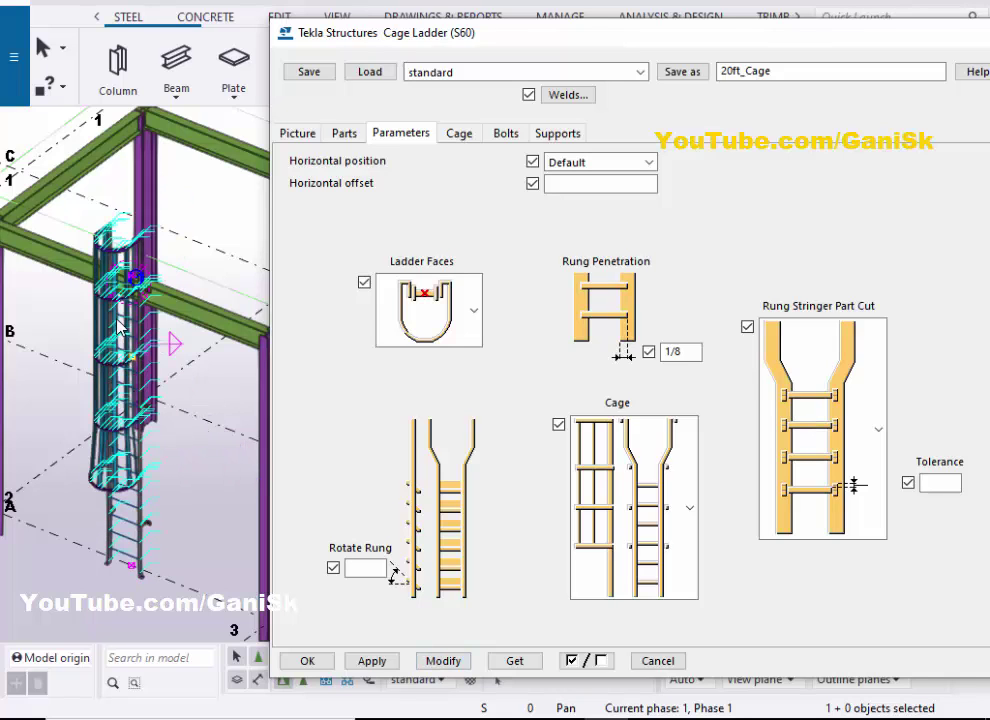
pyautogui.scroll(2, 75, 330)
pyautogui.scroll(-3, 58, 398)
pyautogui.moveTo(94, 376); pyautogui.dragTo(86, 288, button='middle')
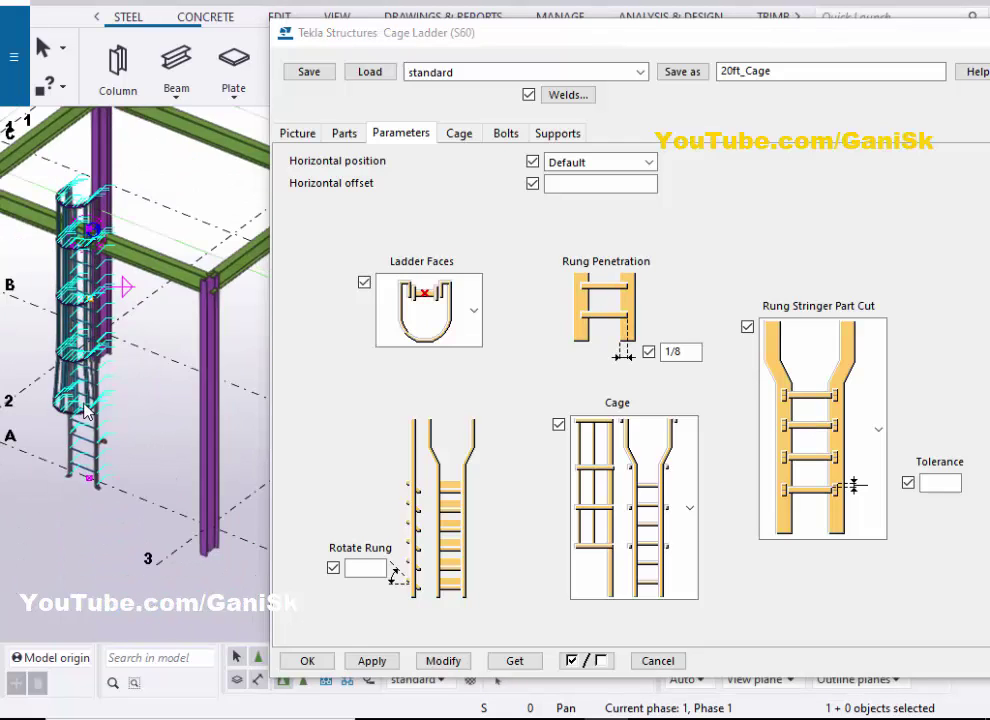
pyautogui.scroll(1, 76, 320)
pyautogui.scroll(-2, 86, 345)
pyautogui.moveTo(92, 408); pyautogui.dragTo(126, 467, button='middle')
pyautogui.scroll(4, 129, 474)
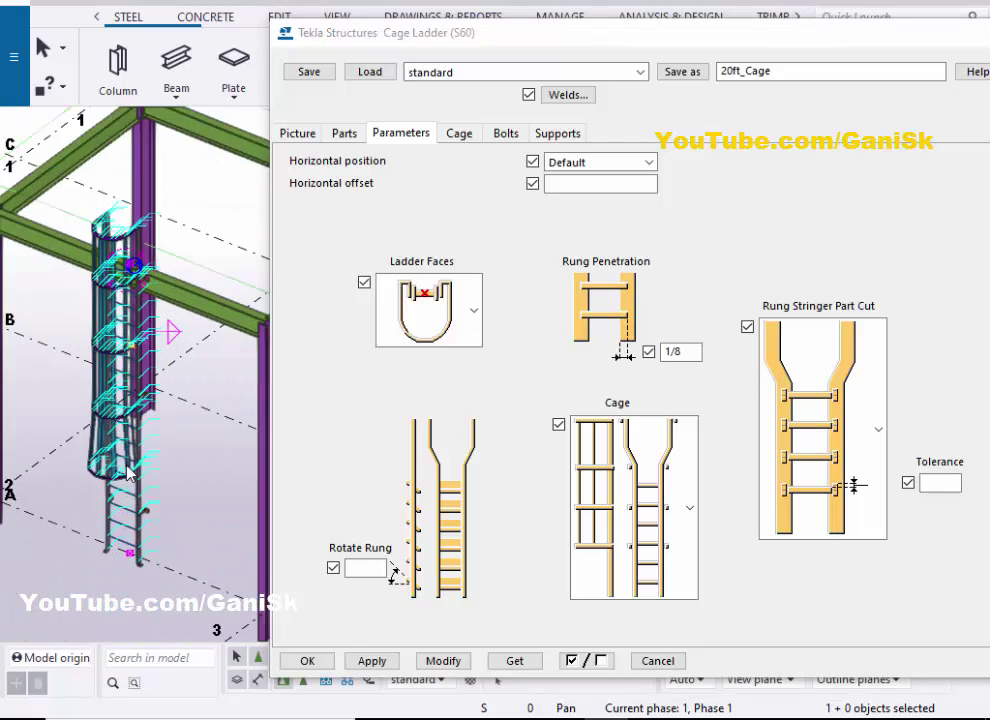
pyautogui.scroll(2, 125, 507)
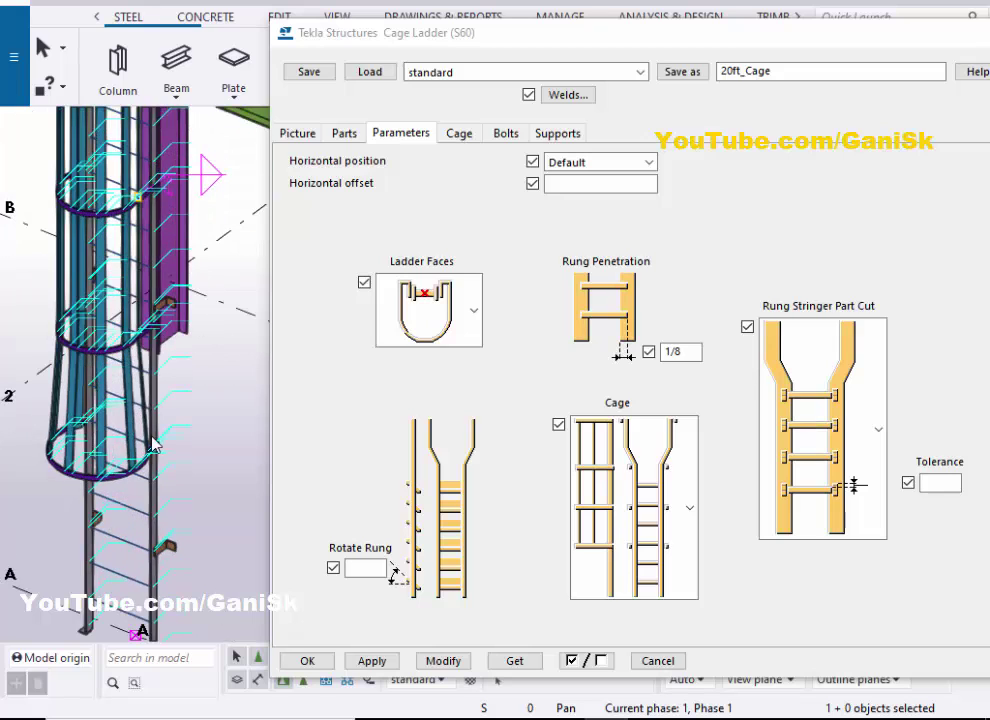
# Step: Try the cage option without hoops and vertical bars and apply it to the ladder in the model
pyautogui.click(687, 540)
pyautogui.scroll(-2, 645, 390)
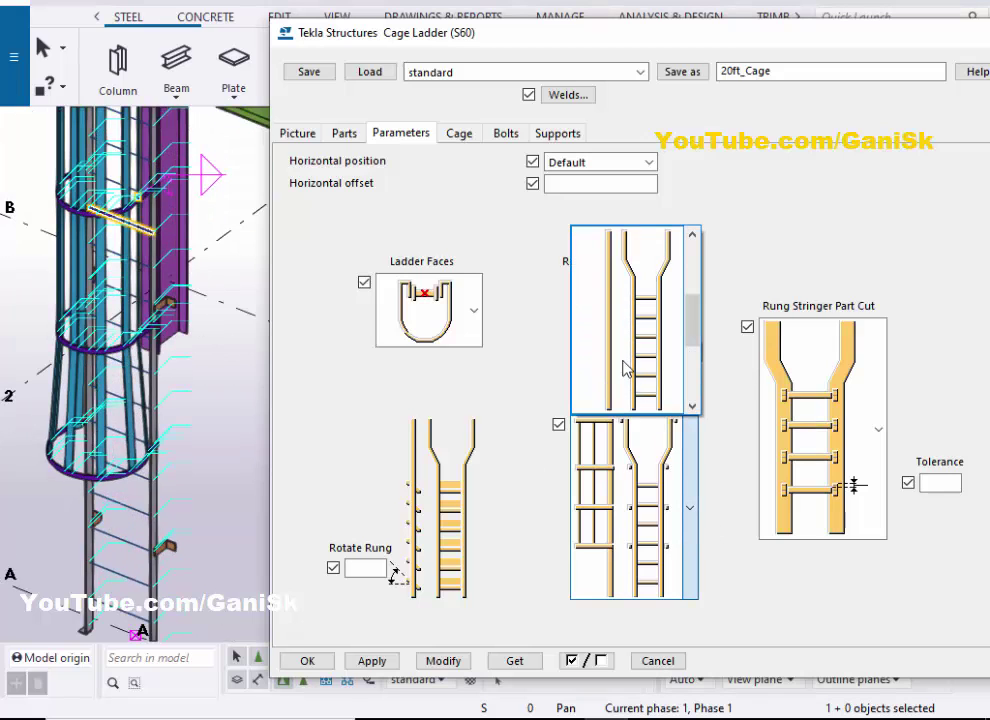
pyautogui.click(630, 338)
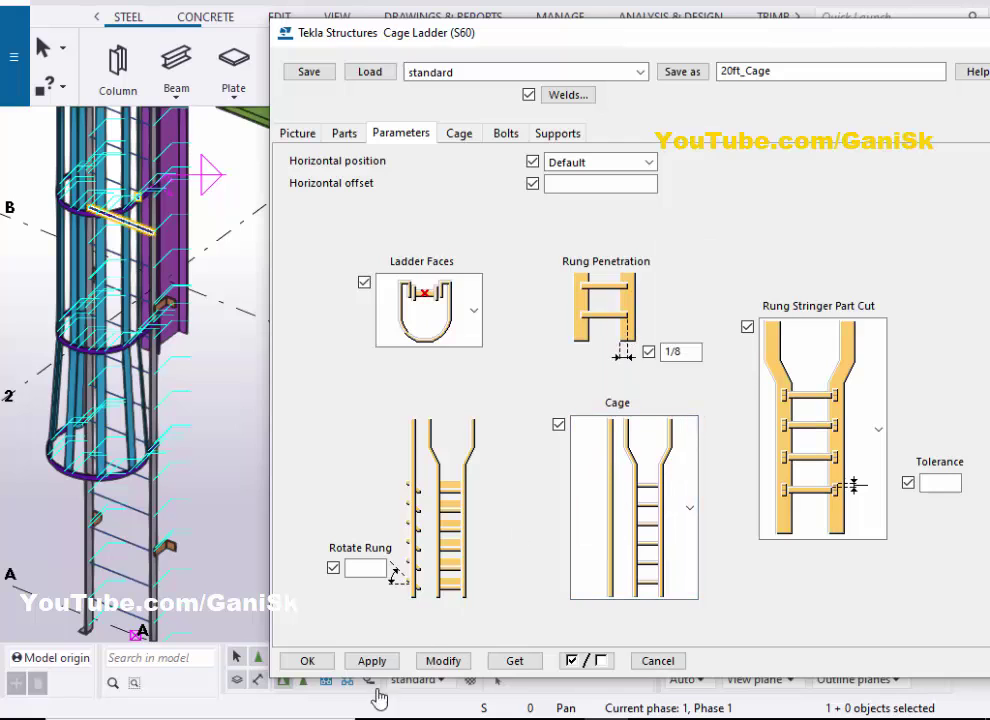
pyautogui.click(436, 664)
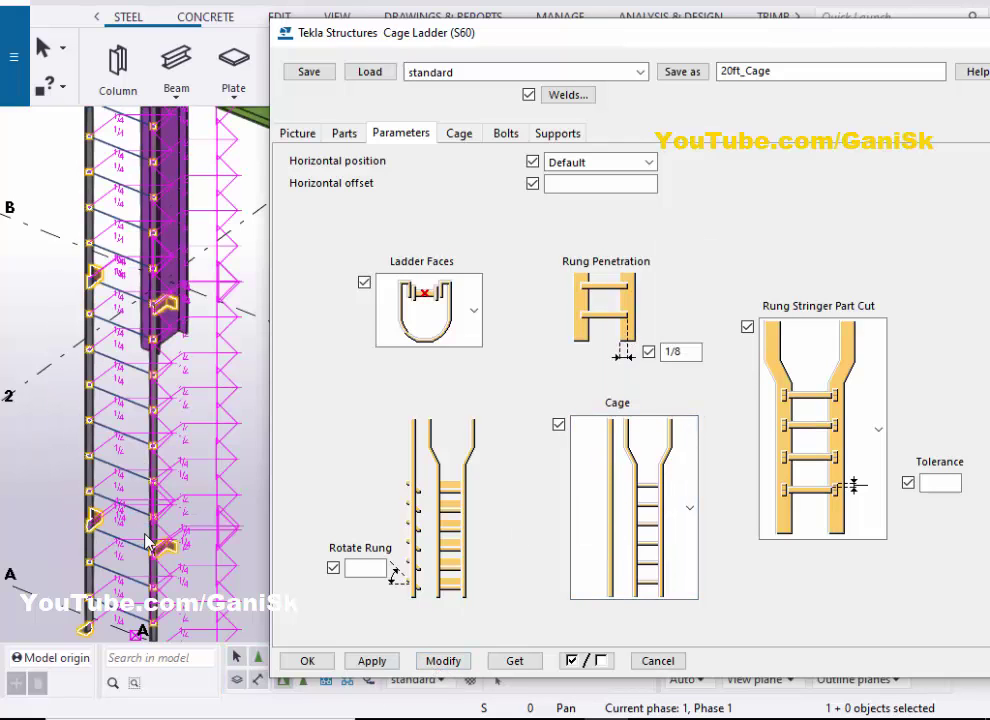
pyautogui.scroll(-3, 137, 515)
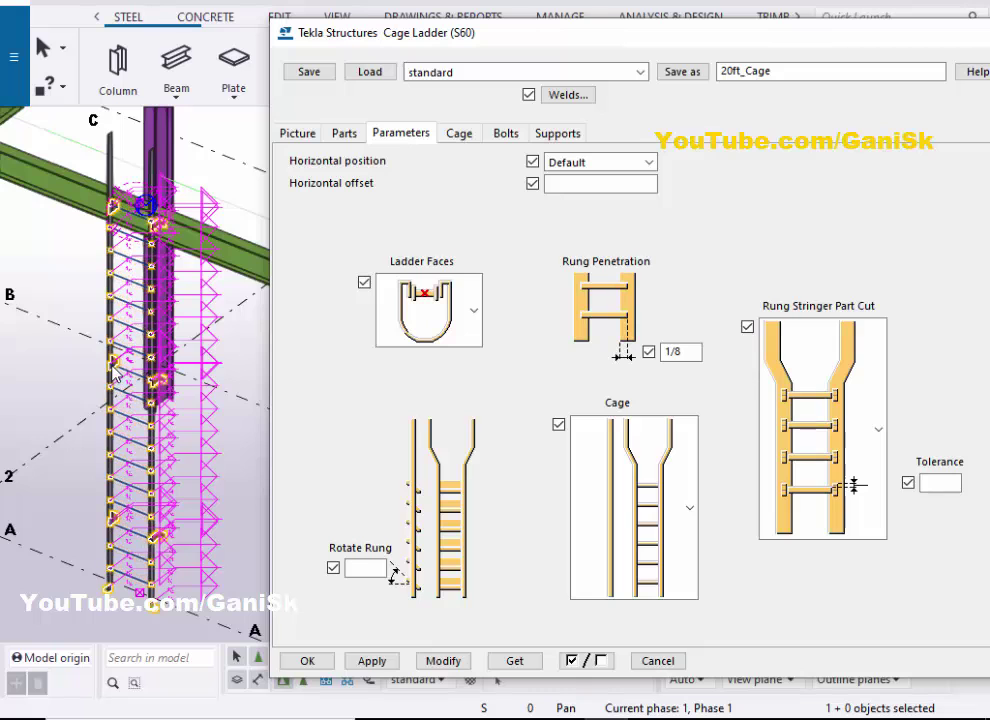
pyautogui.scroll(2, 114, 362)
pyautogui.scroll(-2, 117, 373)
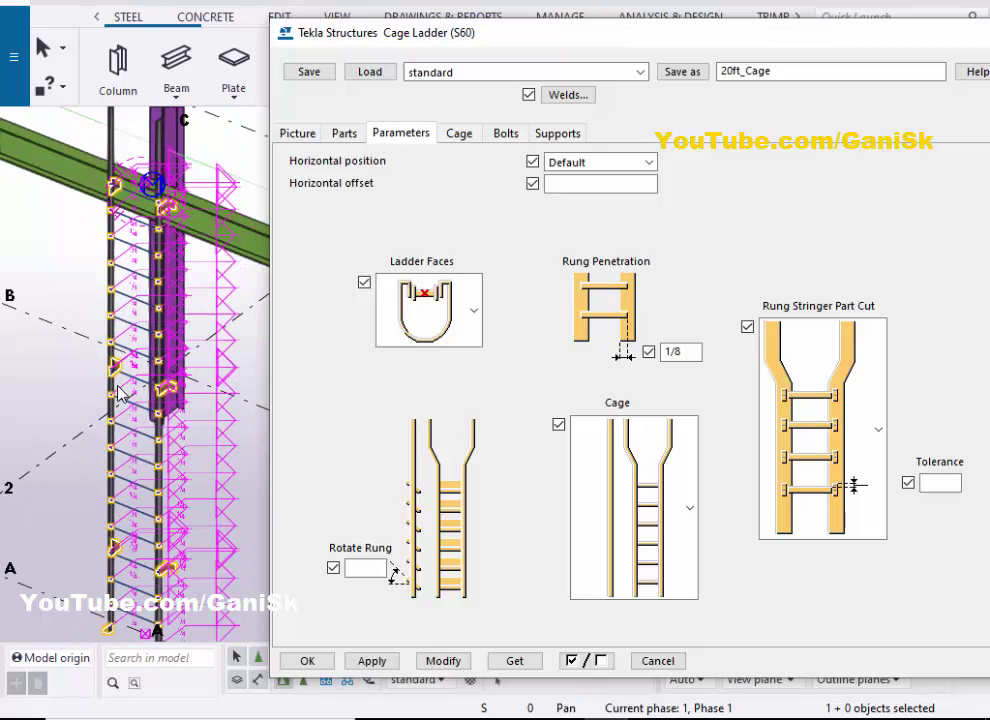
# Step: Restore the cage option with hoops and vertical bars and update the ladder in the model
pyautogui.click(690, 560)
pyautogui.click(639, 389)
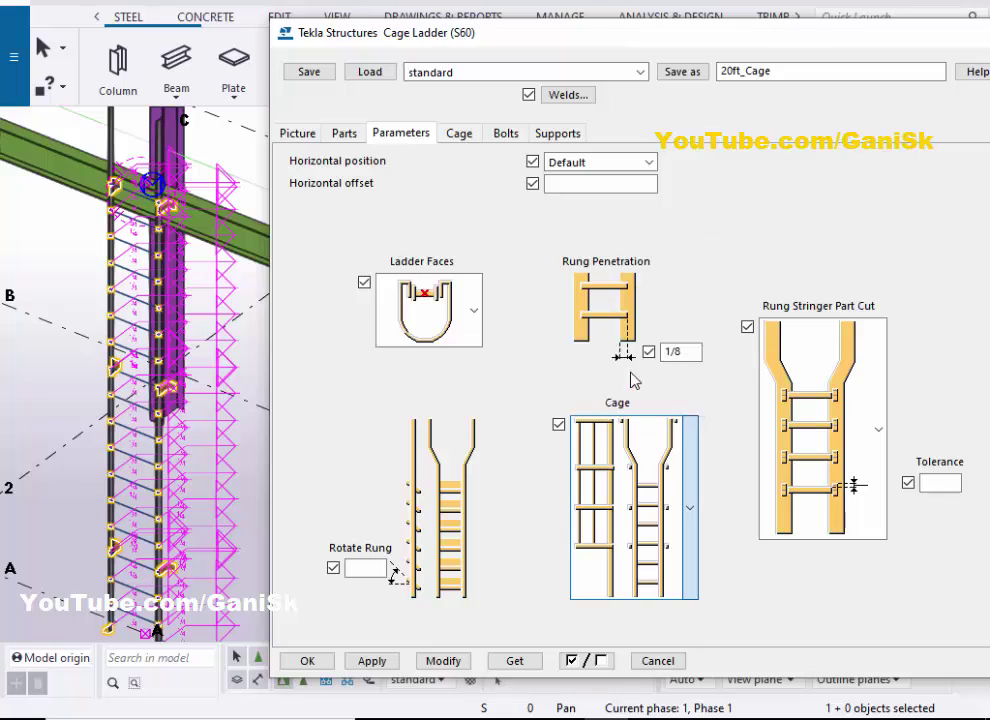
pyautogui.click(443, 660)
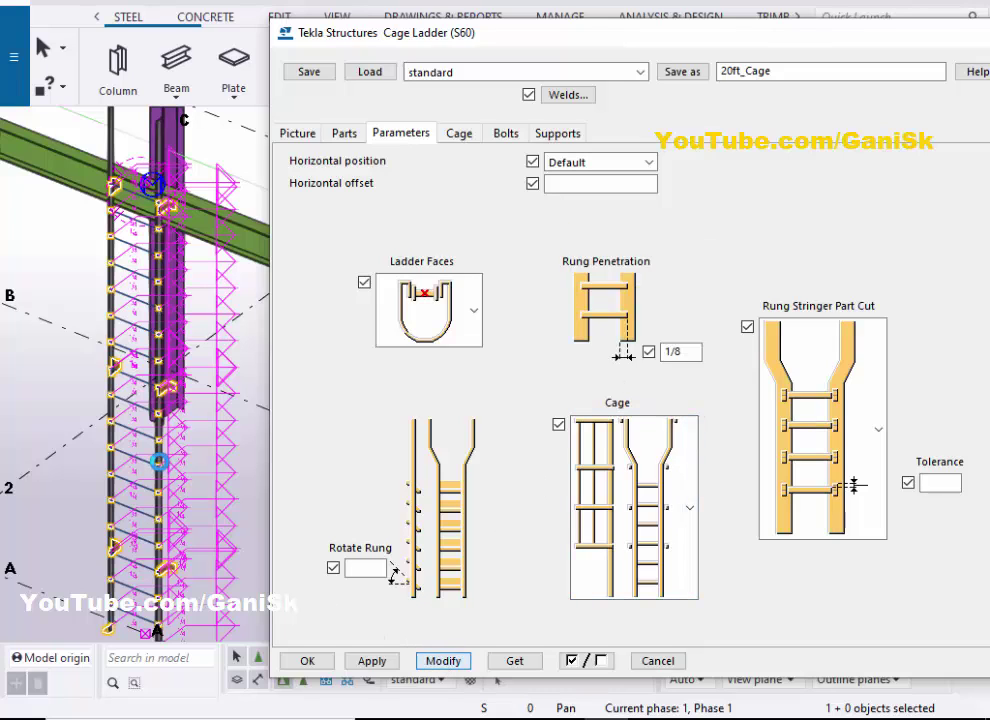
pyautogui.scroll(-2, 100, 422)
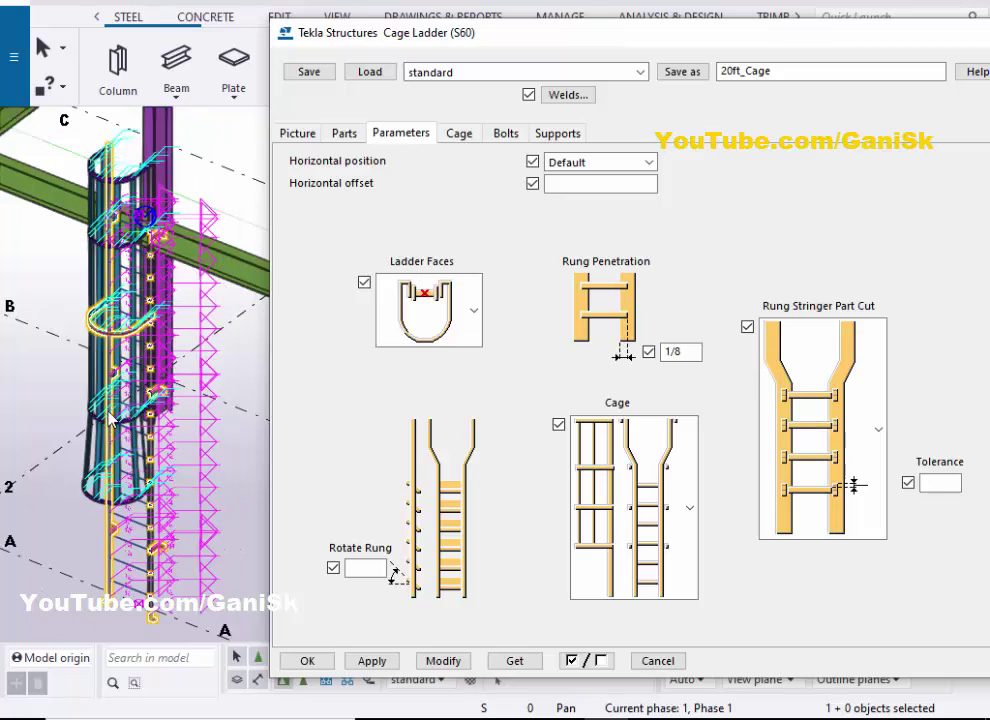
pyautogui.scroll(5, 134, 468)
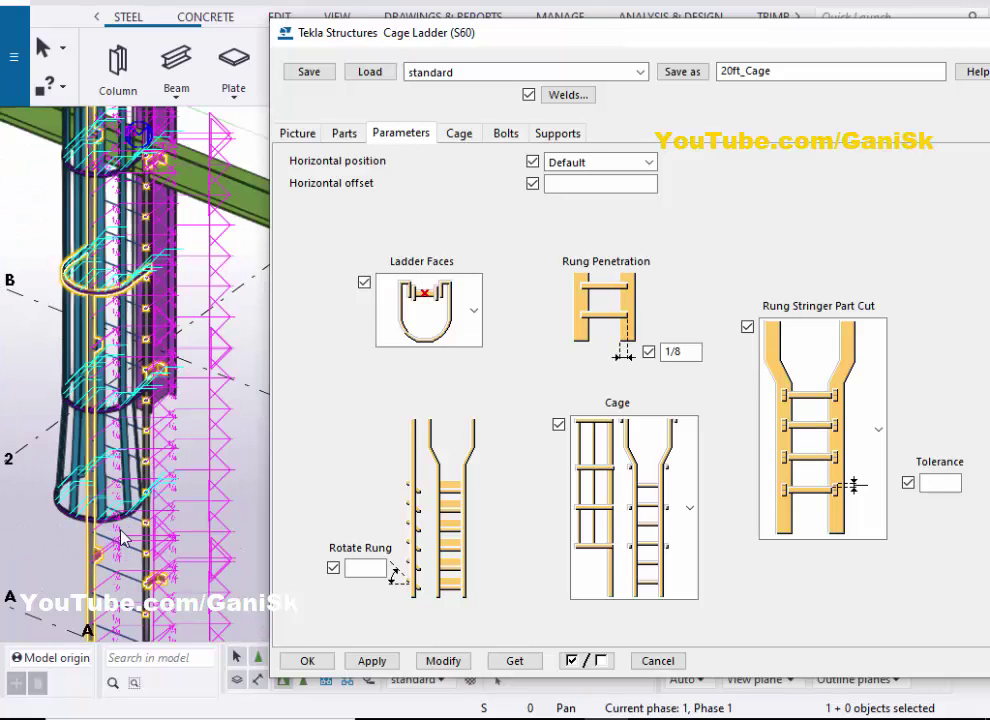
# Step: Examine the rung penetration setting against the end of a rung where it enters the rail bar
pyautogui.doubleClick(683, 352)
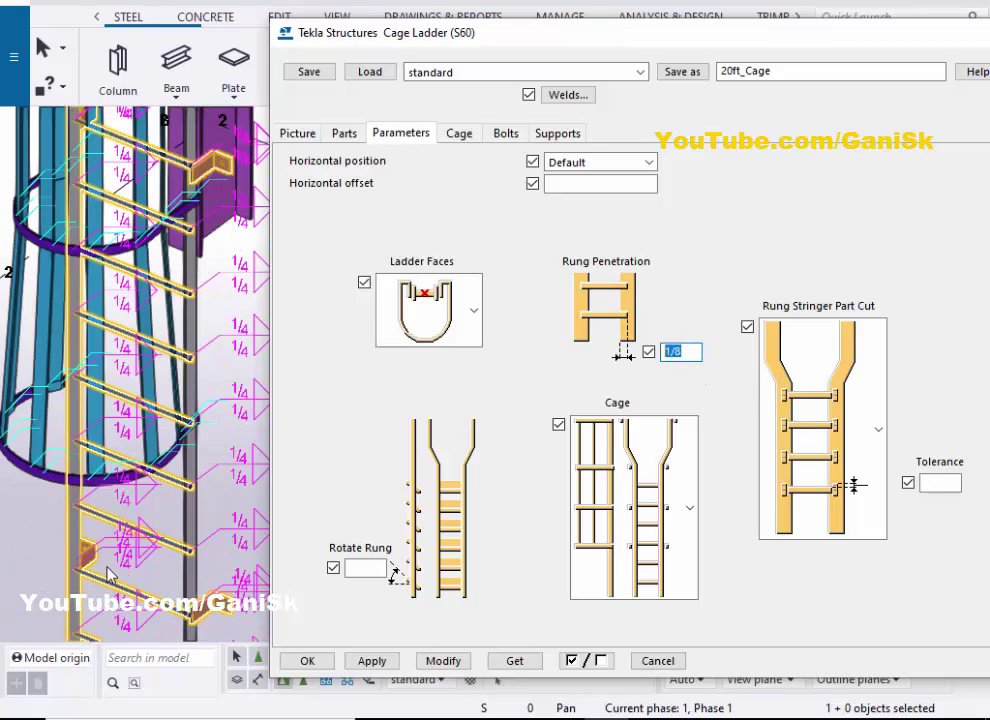
pyautogui.scroll(6, 62, 471)
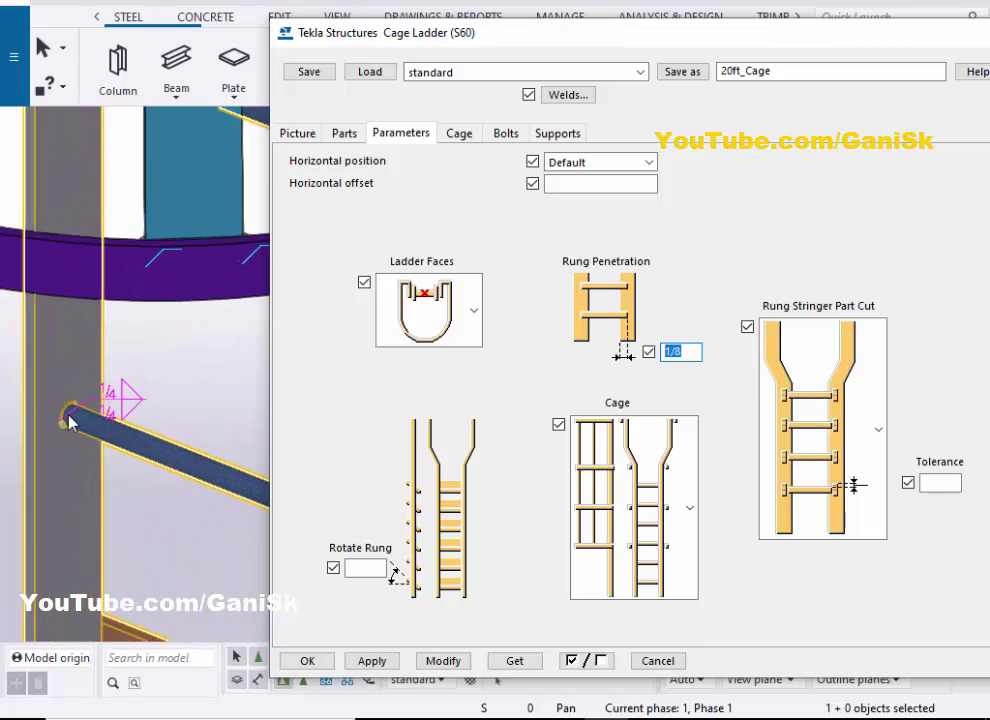
pyautogui.scroll(1, 60, 425)
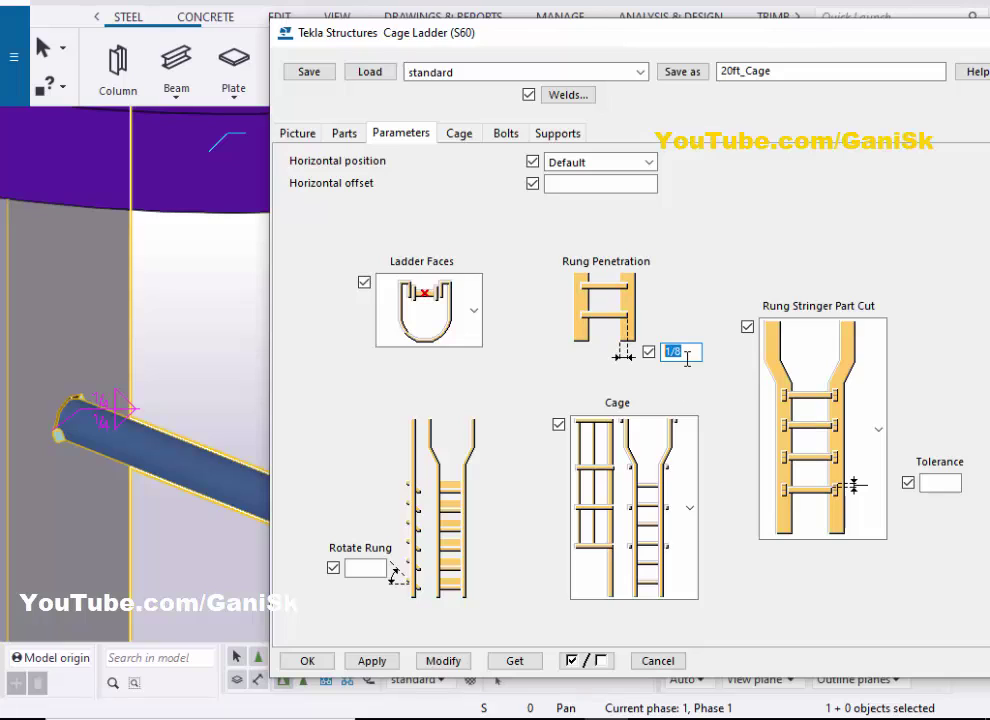
pyautogui.moveTo(688, 356); pyautogui.dragTo(645, 357)
# Step: Set the cage's number of hoops to 4, update the ladder and redraw the model view
pyautogui.click(460, 136)
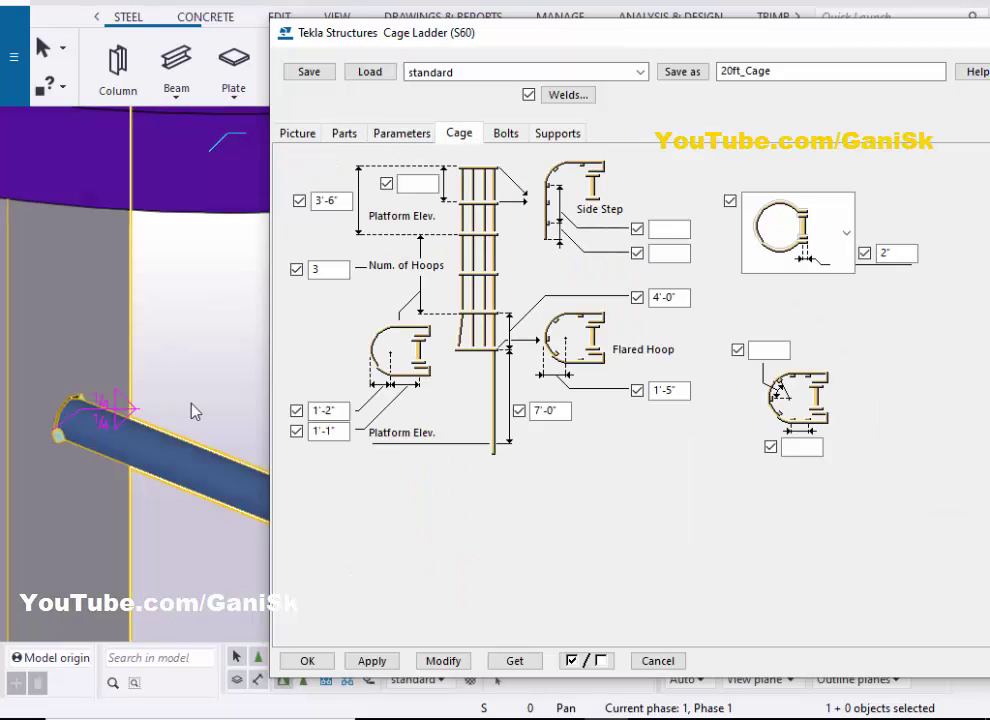
pyautogui.scroll(-8, 90, 455)
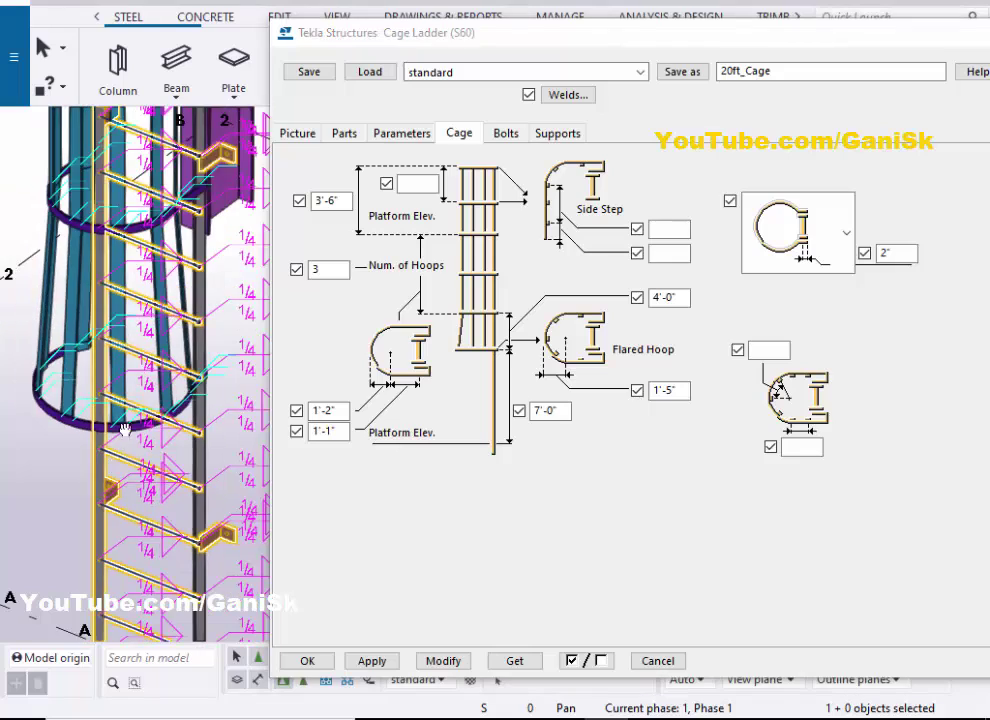
pyautogui.scroll(-4, 140, 400)
pyautogui.scroll(-4, 131, 286)
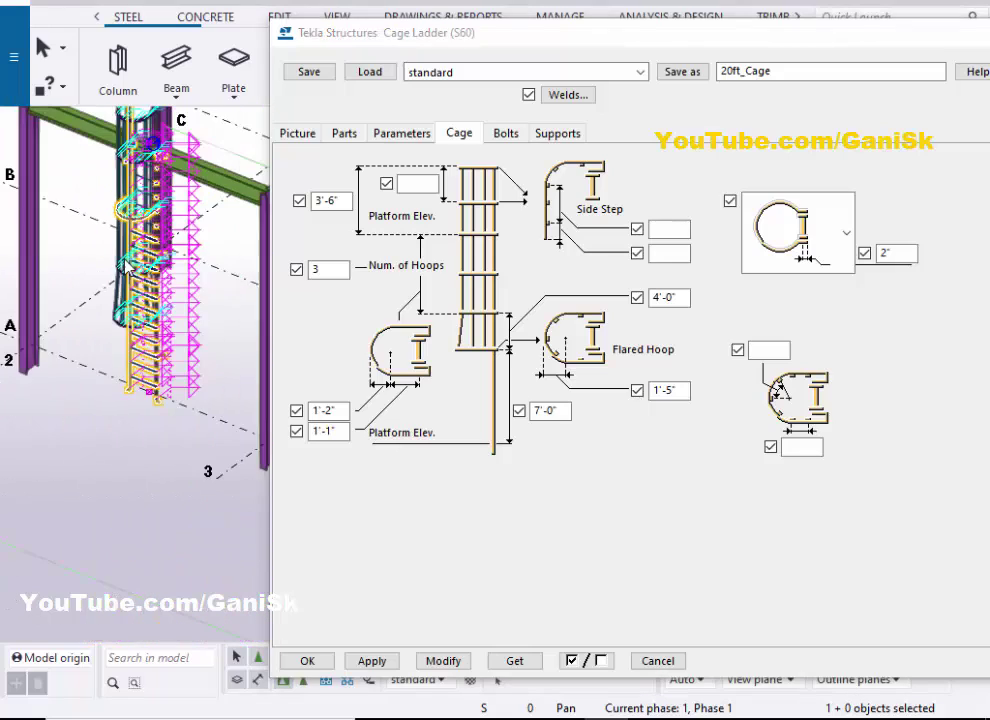
pyautogui.scroll(6, 131, 286)
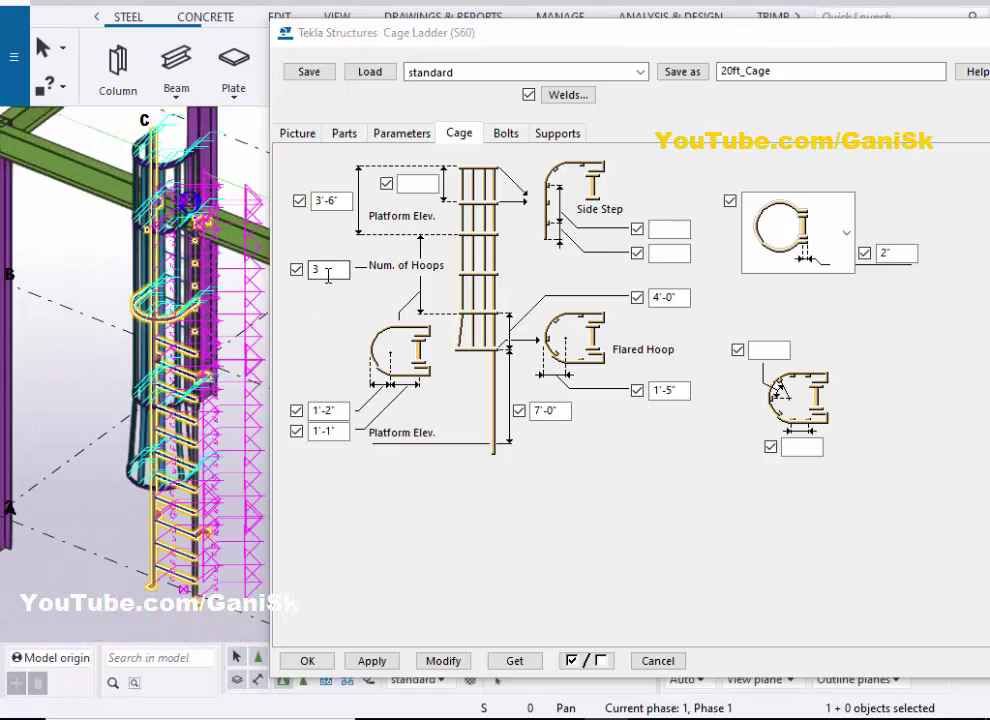
pyautogui.doubleClick(333, 270)
pyautogui.write('4')
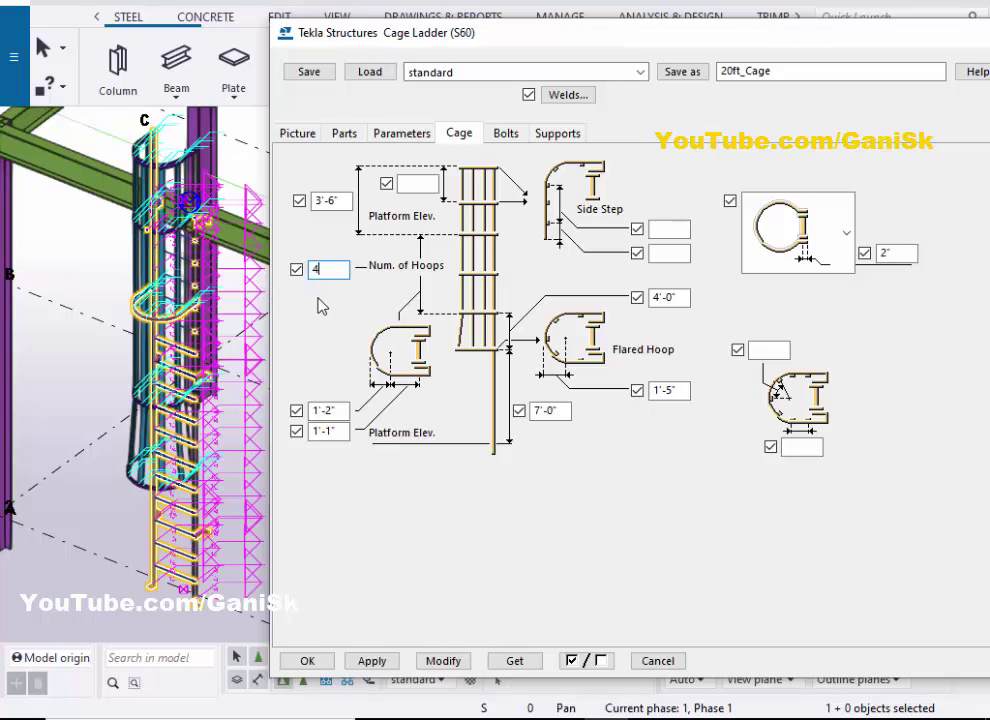
pyautogui.click(448, 662)
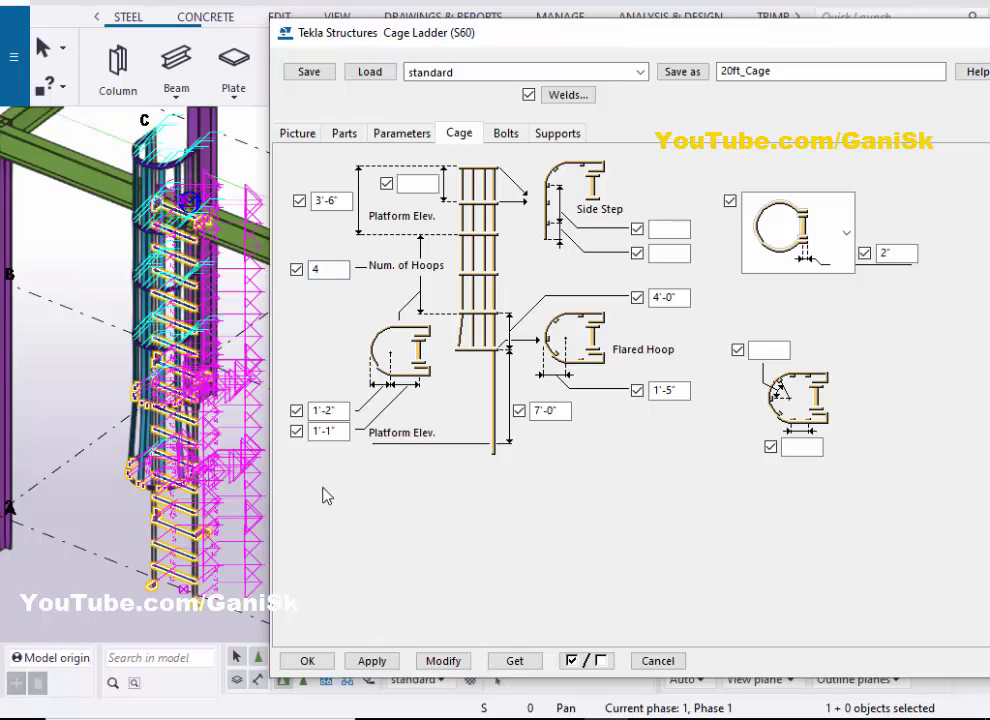
pyautogui.rightClick(60, 272)
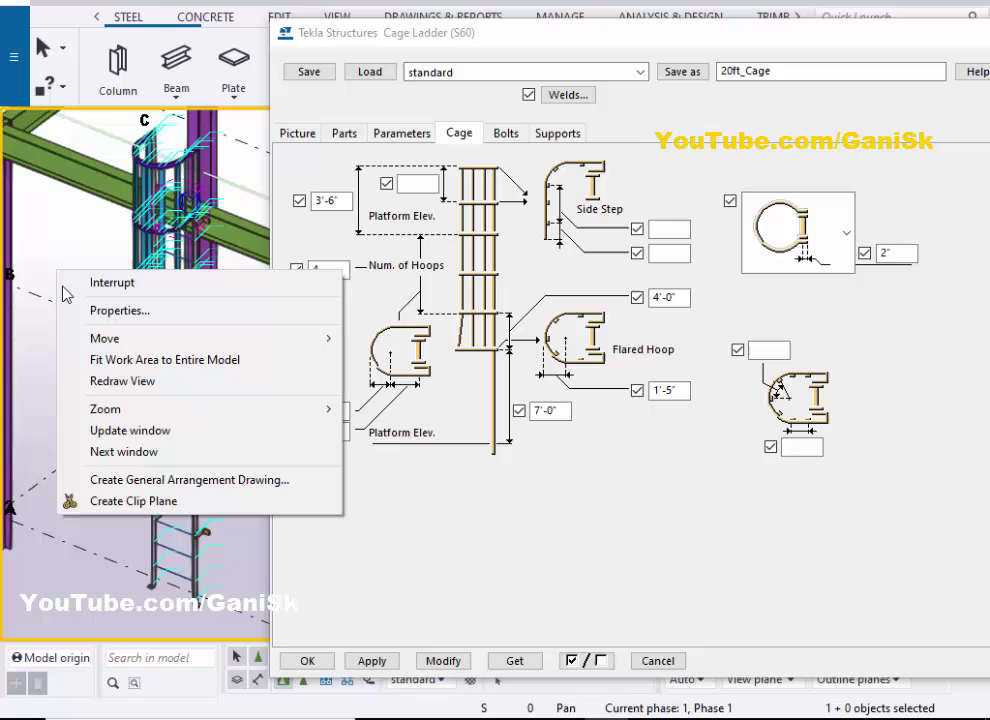
pyautogui.click(100, 383)
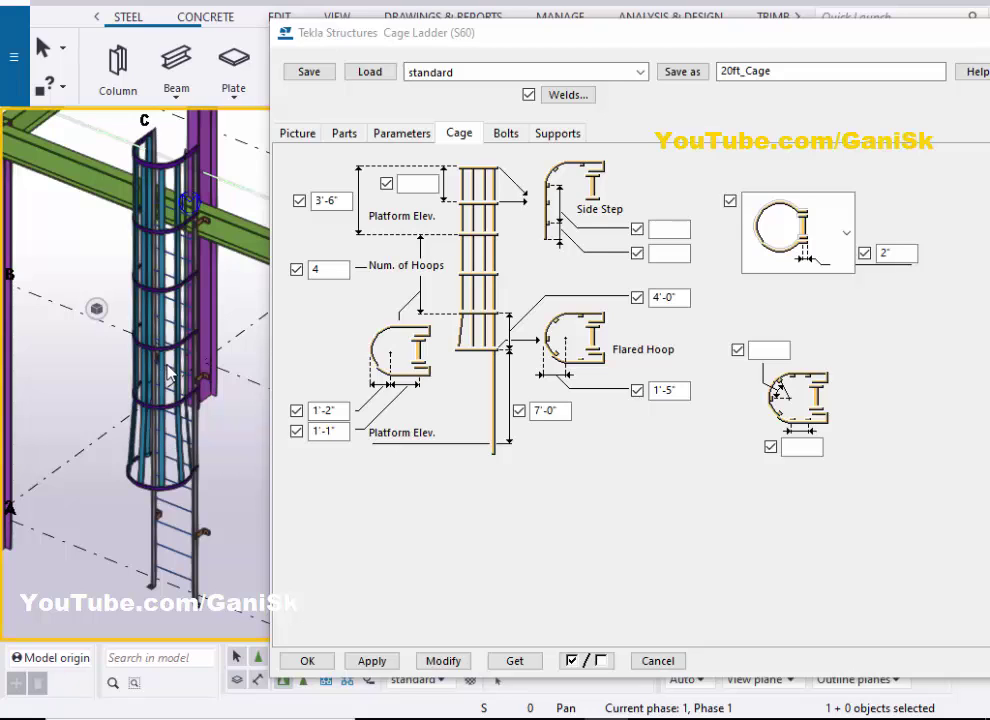
# Step: Reduce the cage's number of hoops to 3 and update the ladder in the model
pyautogui.doubleClick(314, 269)
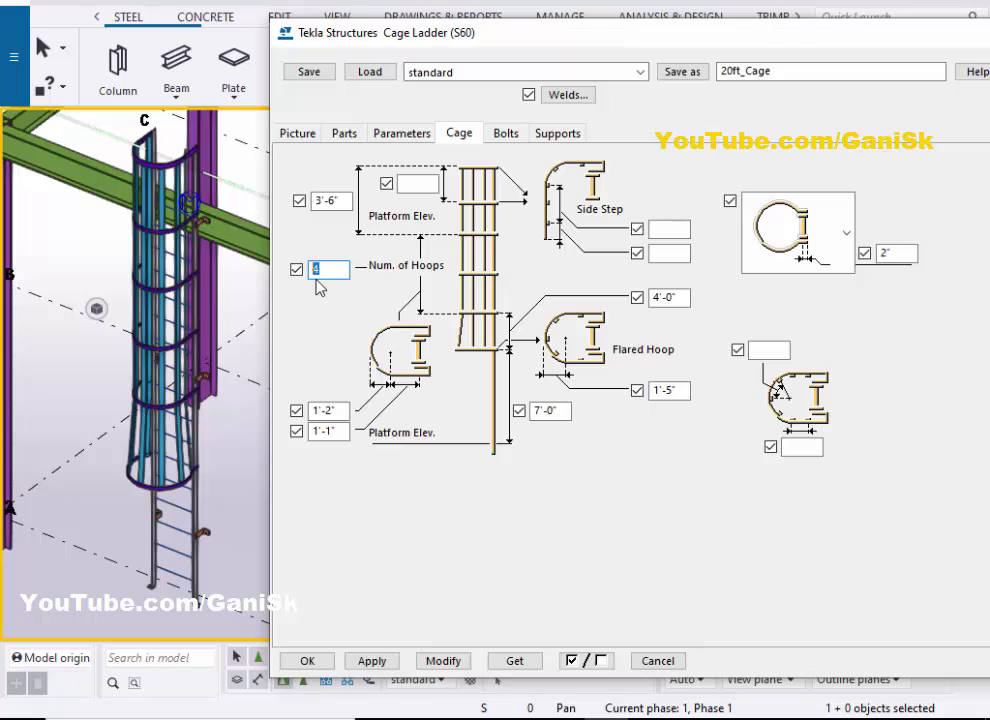
pyautogui.write('3')
pyautogui.click(443, 661)
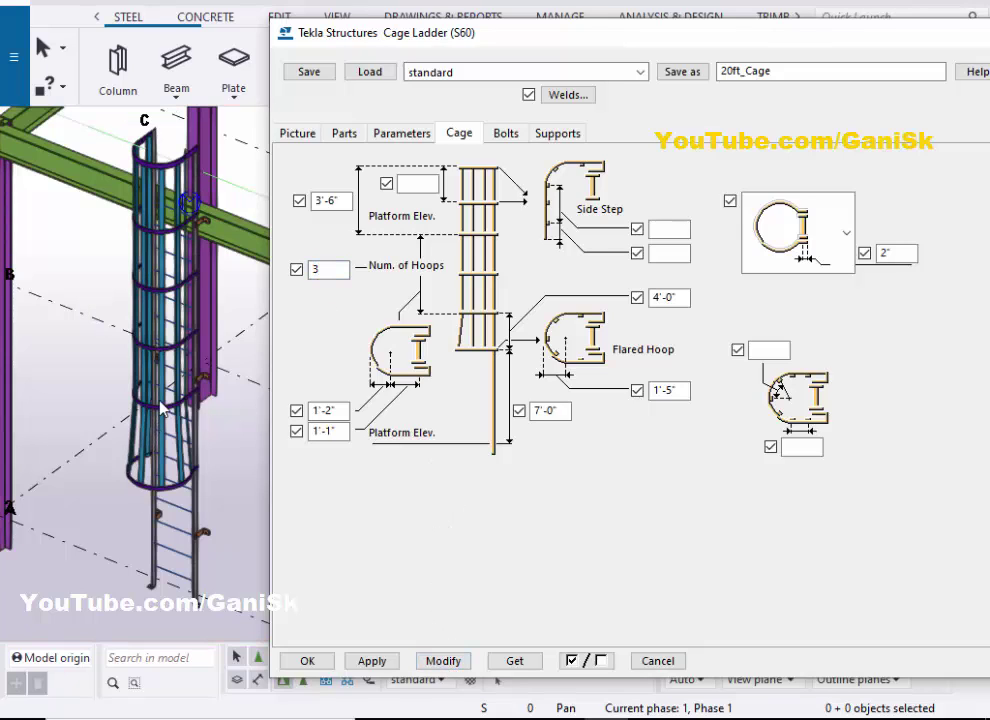
pyautogui.click(434, 665)
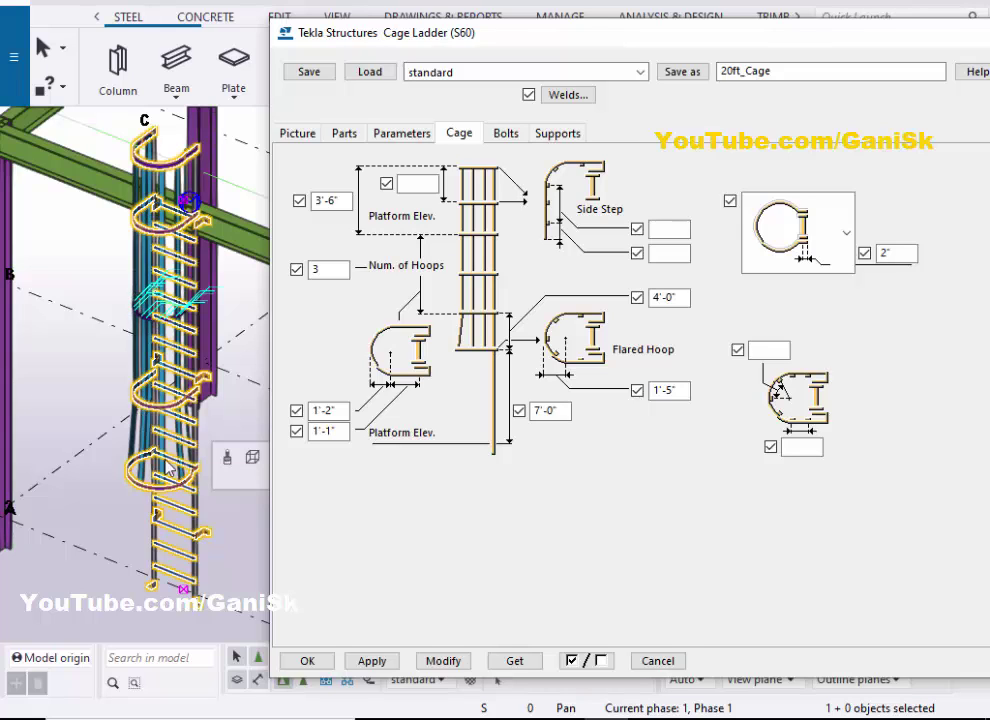
# Step: Set the regular hoop radius to 1'-3", update the ladder and check the hoops along the cage
pyautogui.scroll(3, 137, 420)
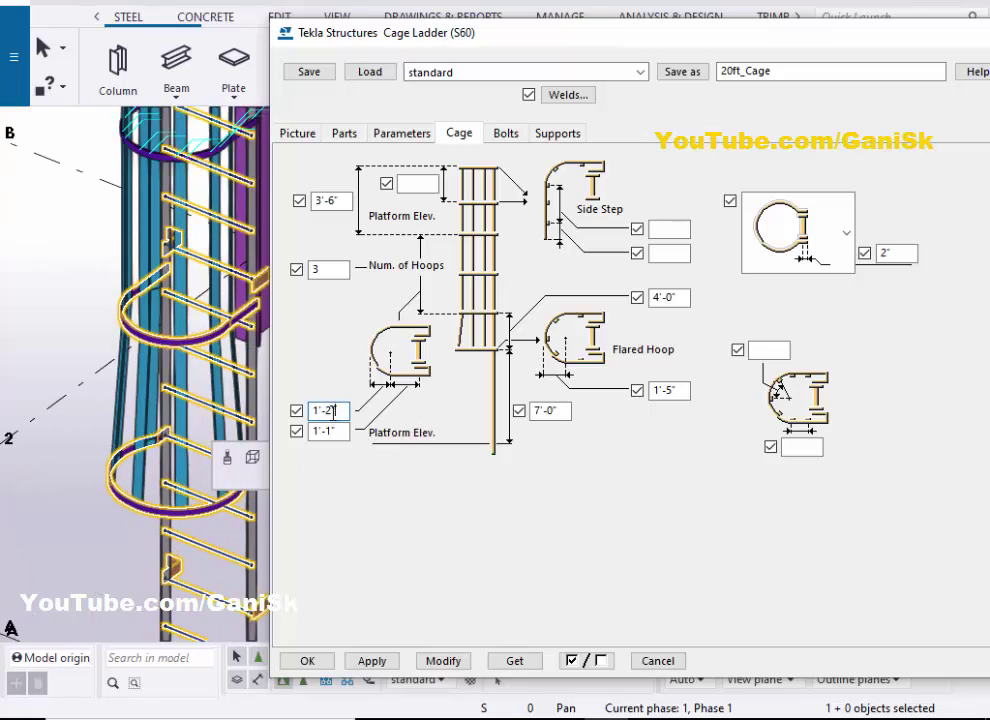
pyautogui.doubleClick(334, 410)
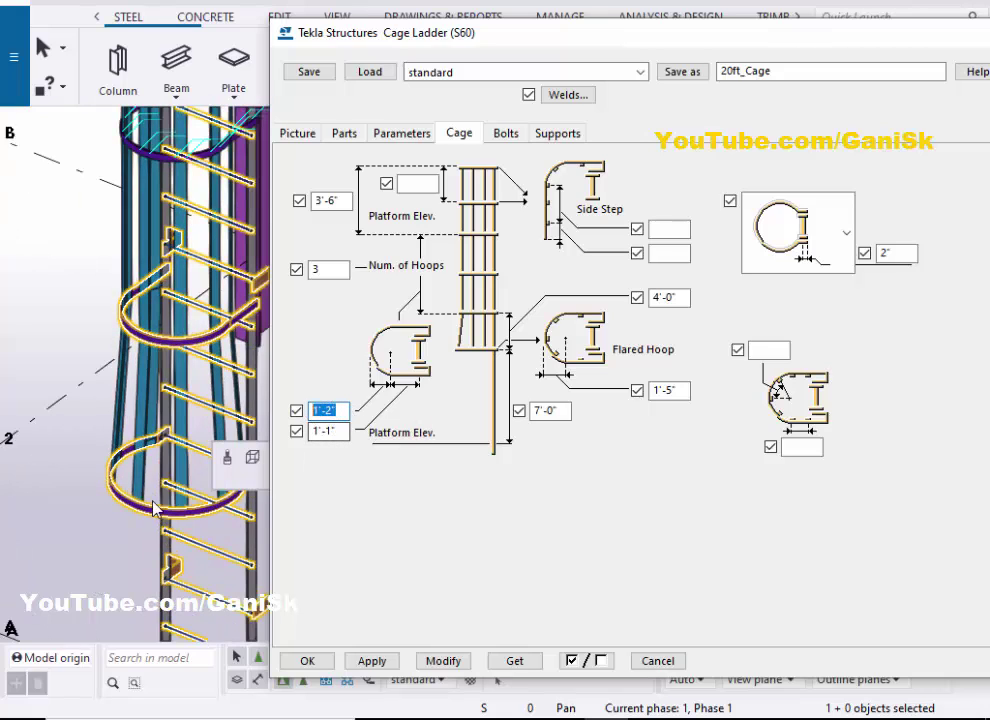
pyautogui.click(337, 411)
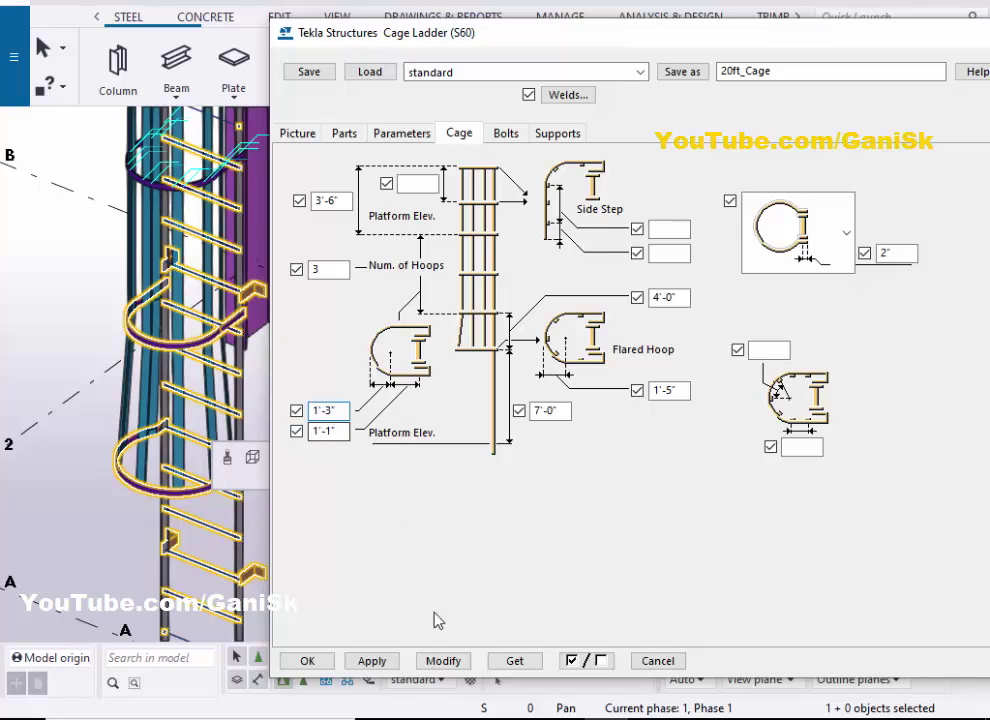
pyautogui.click(442, 660)
pyautogui.click(329, 411)
pyautogui.click(443, 660)
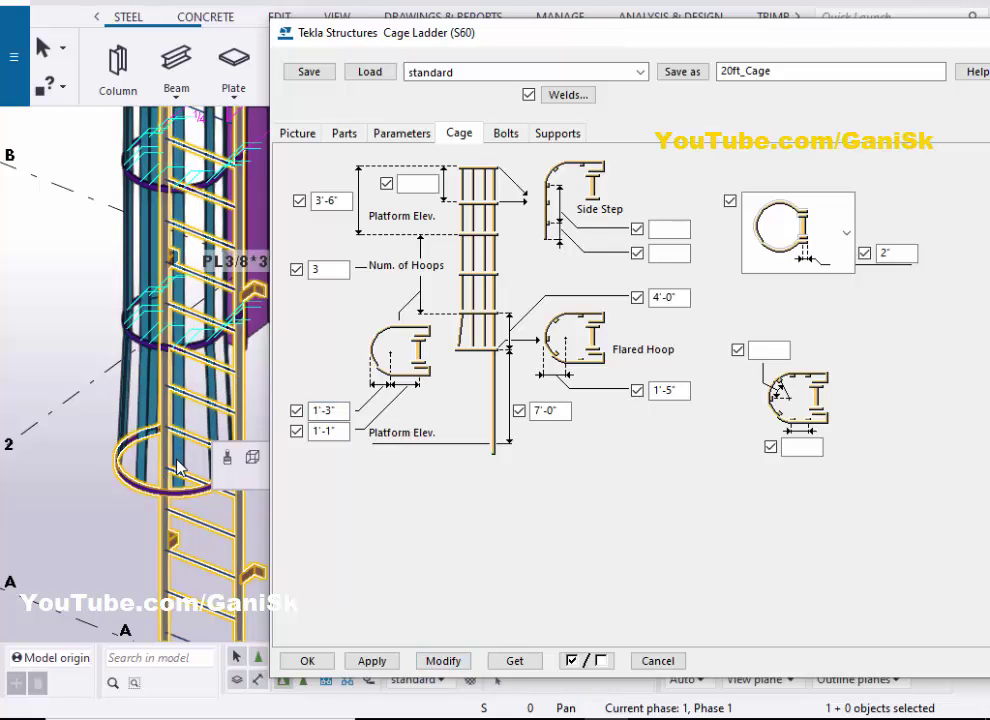
pyautogui.scroll(-4, 177, 465)
pyautogui.scroll(4, 170, 390)
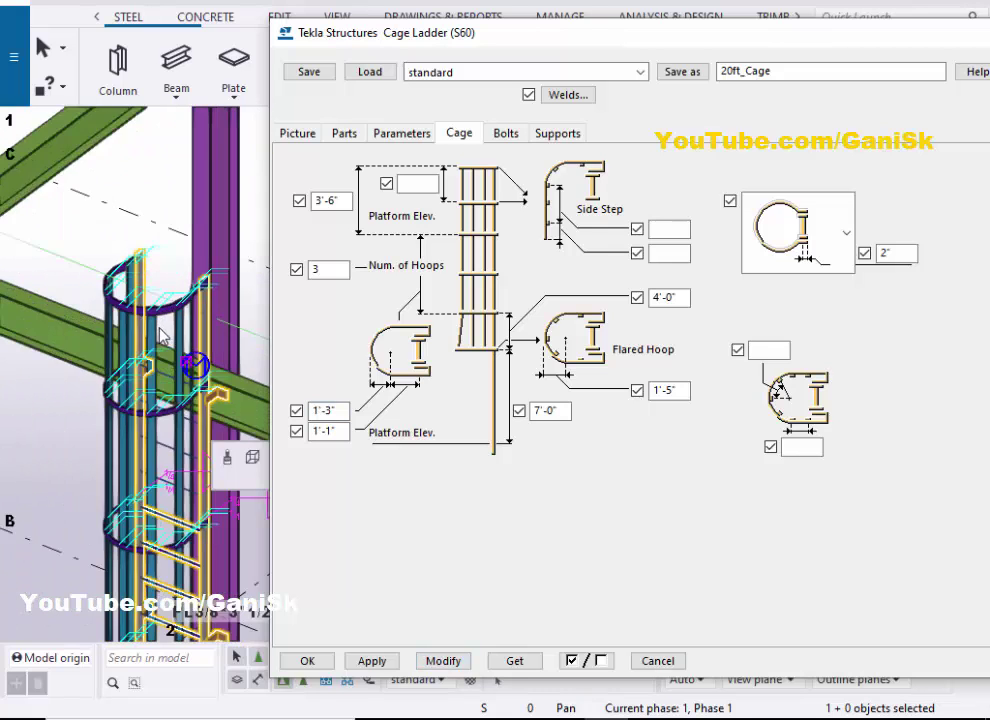
pyautogui.scroll(3, 130, 300)
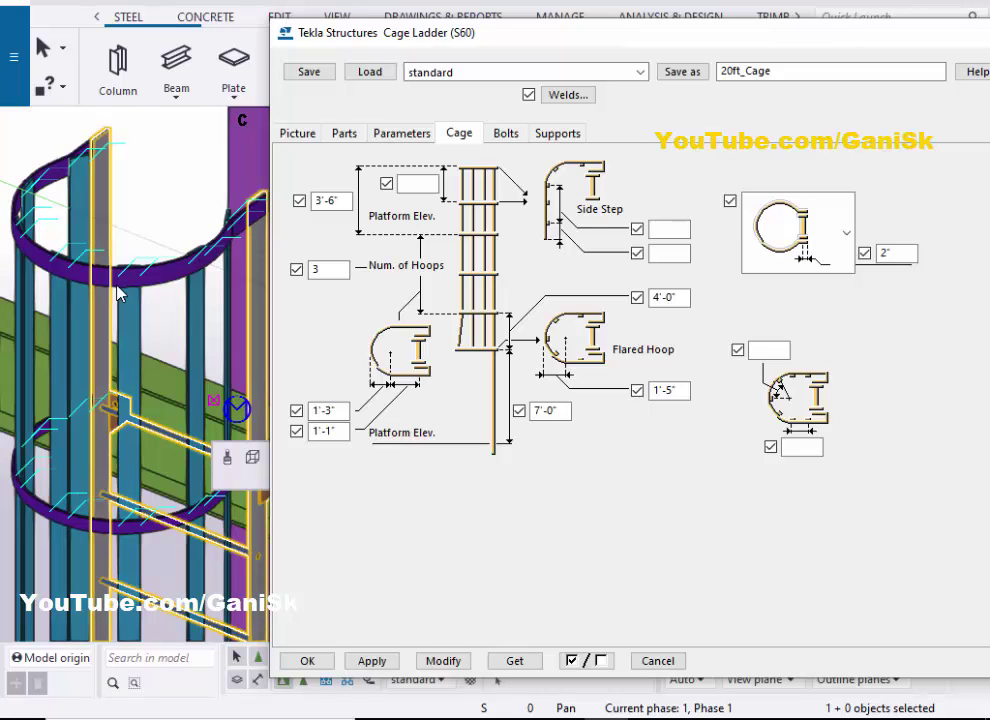
pyautogui.scroll(-3, 140, 357)
# Step: Examine the regular hoops' radius and centre-to-ladder distance and the cage's 7'-0" clearance above the lower platform against the model
pyautogui.moveTo(336, 411); pyautogui.dragTo(275, 430)
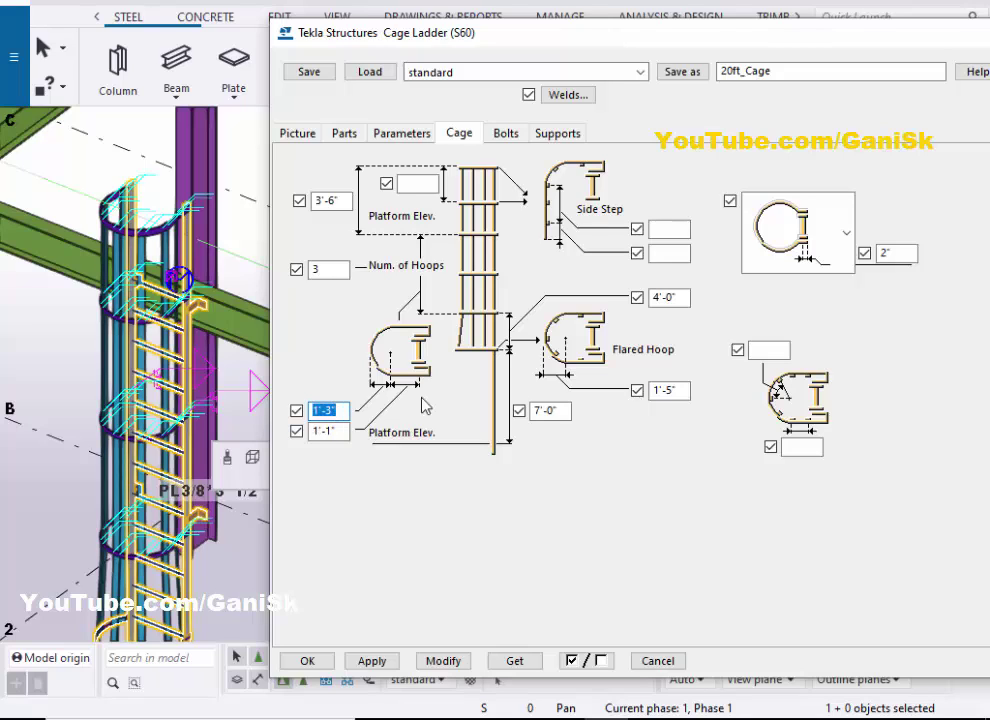
pyautogui.click(333, 430)
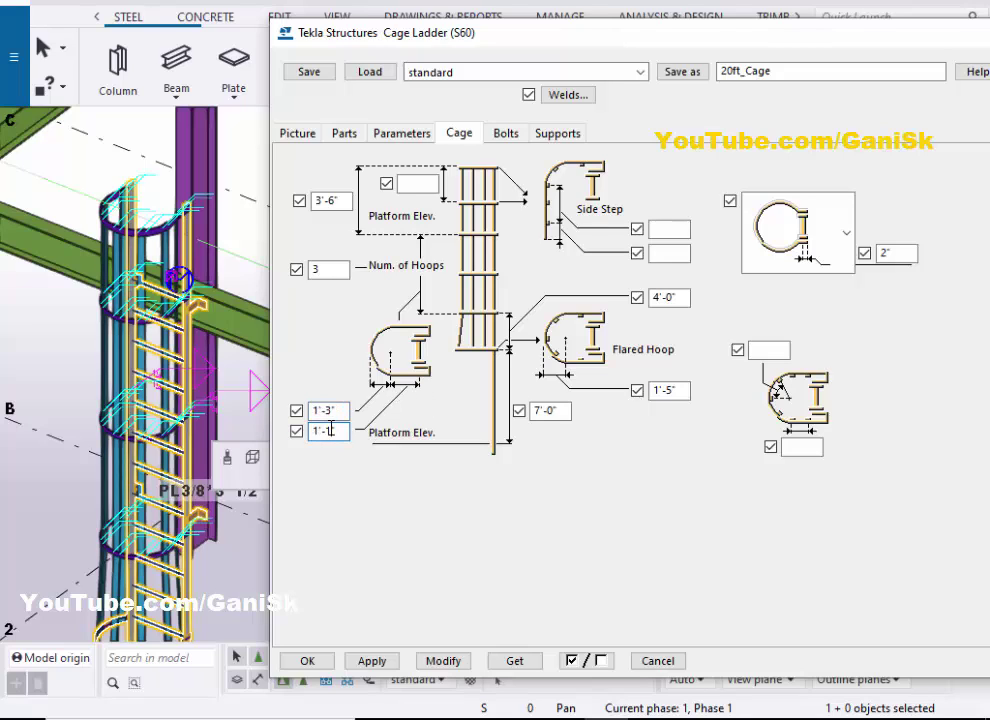
pyautogui.scroll(5, 183, 413)
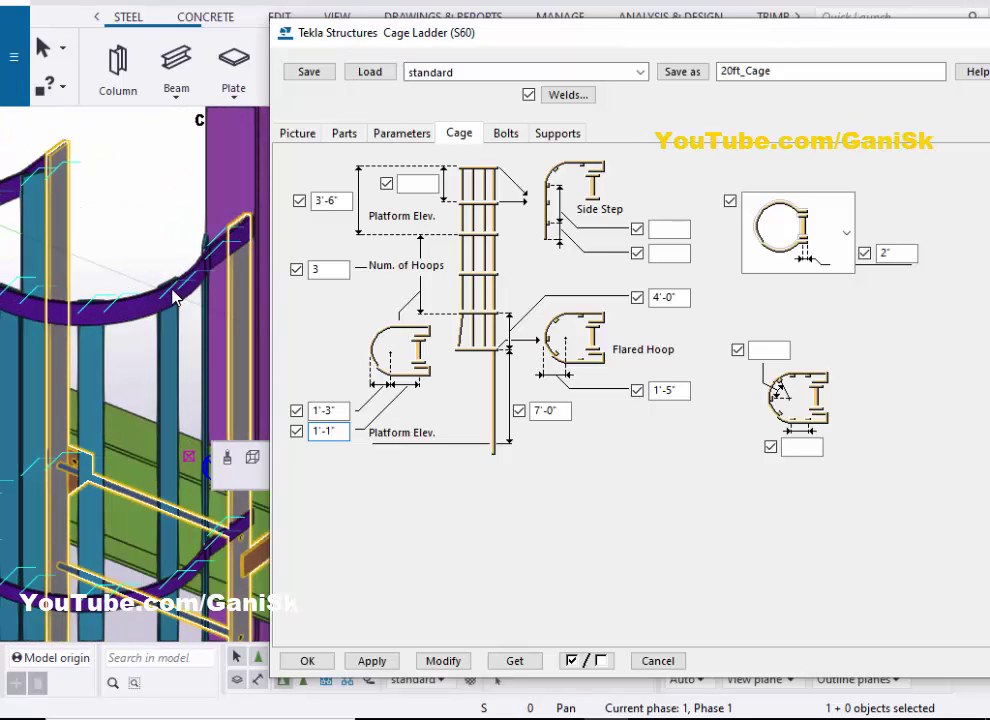
pyautogui.moveTo(336, 431); pyautogui.dragTo(312, 427)
pyautogui.scroll(-1, 106, 364)
pyautogui.scroll(-5, 105, 490)
pyautogui.click(550, 410)
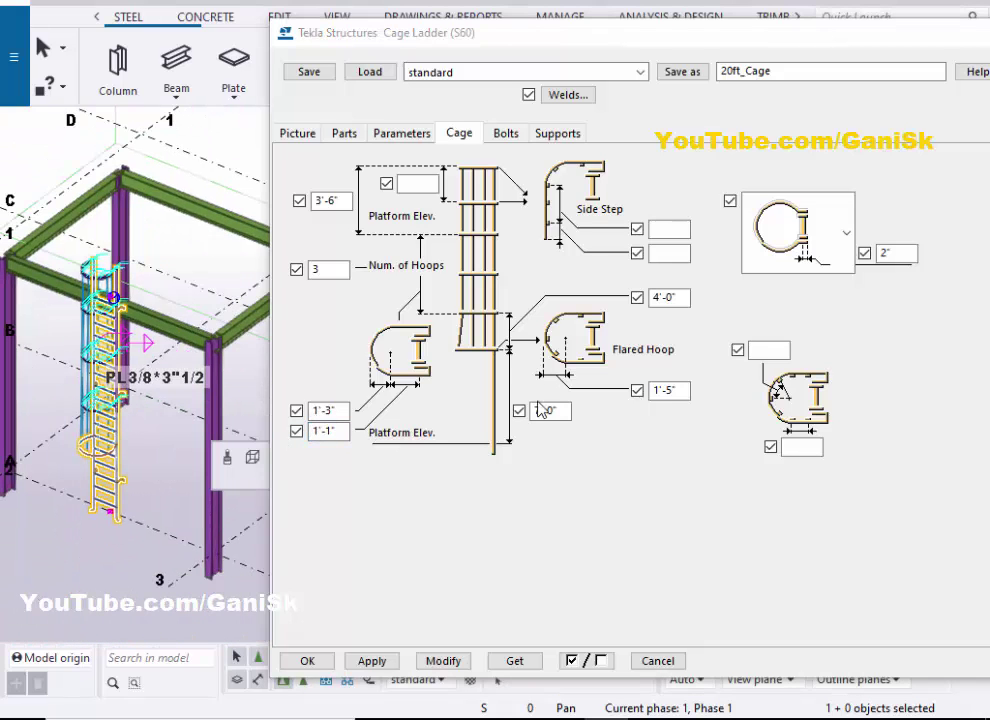
pyautogui.doubleClick(550, 410)
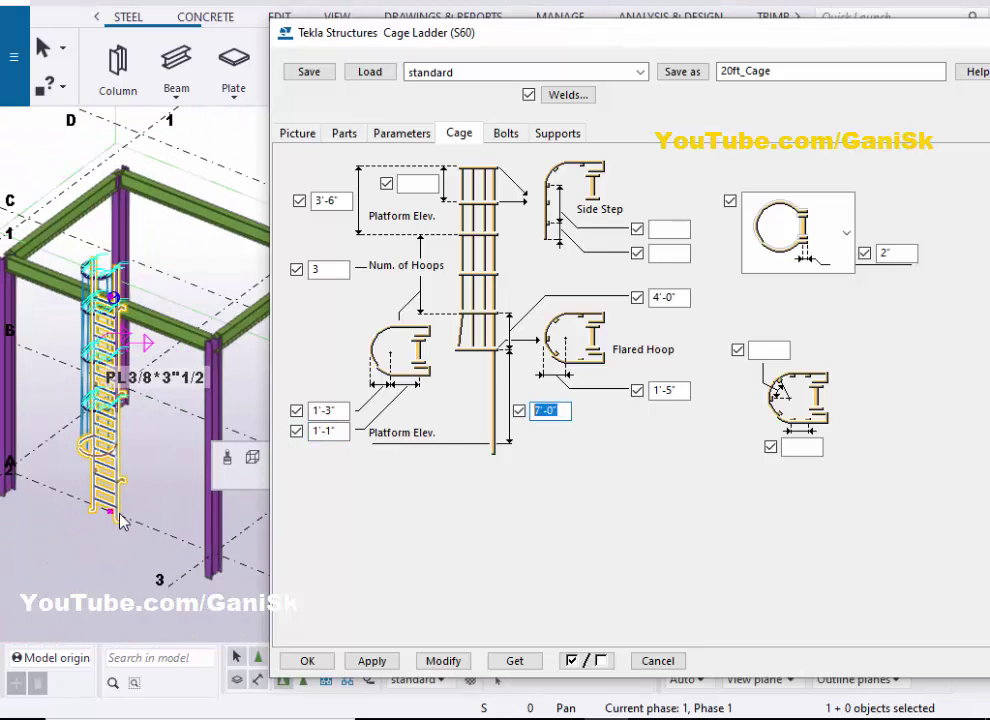
pyautogui.scroll(3, 100, 465)
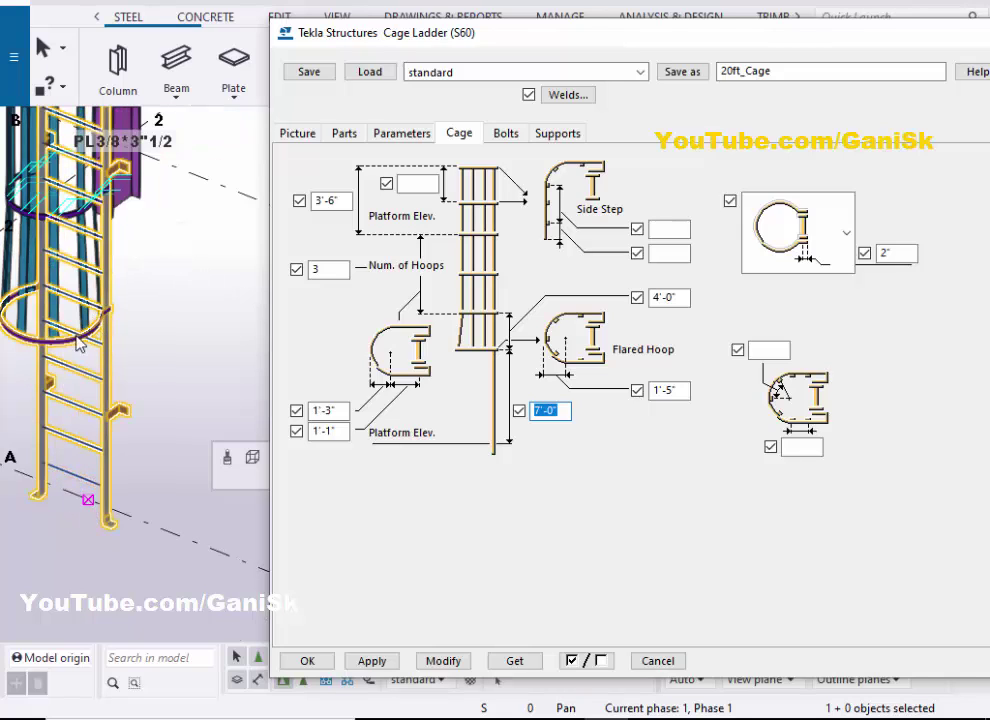
pyautogui.click(542, 409)
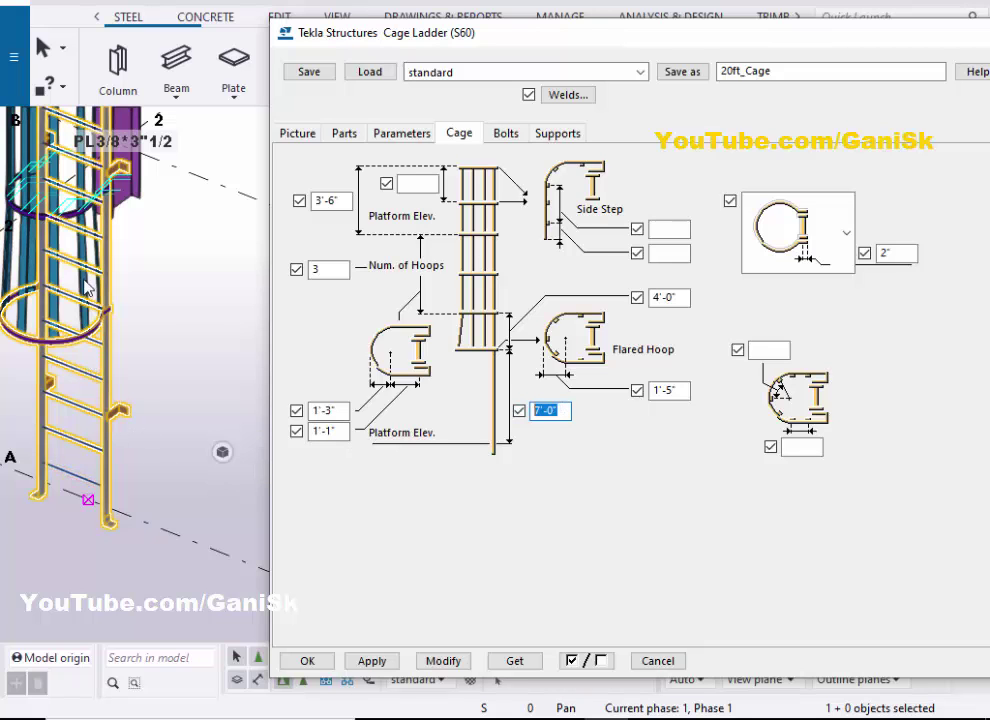
pyautogui.scroll(-2, 92, 262)
pyautogui.scroll(-1, 90, 256)
pyautogui.moveTo(90, 256); pyautogui.dragTo(87, 378, button='middle')
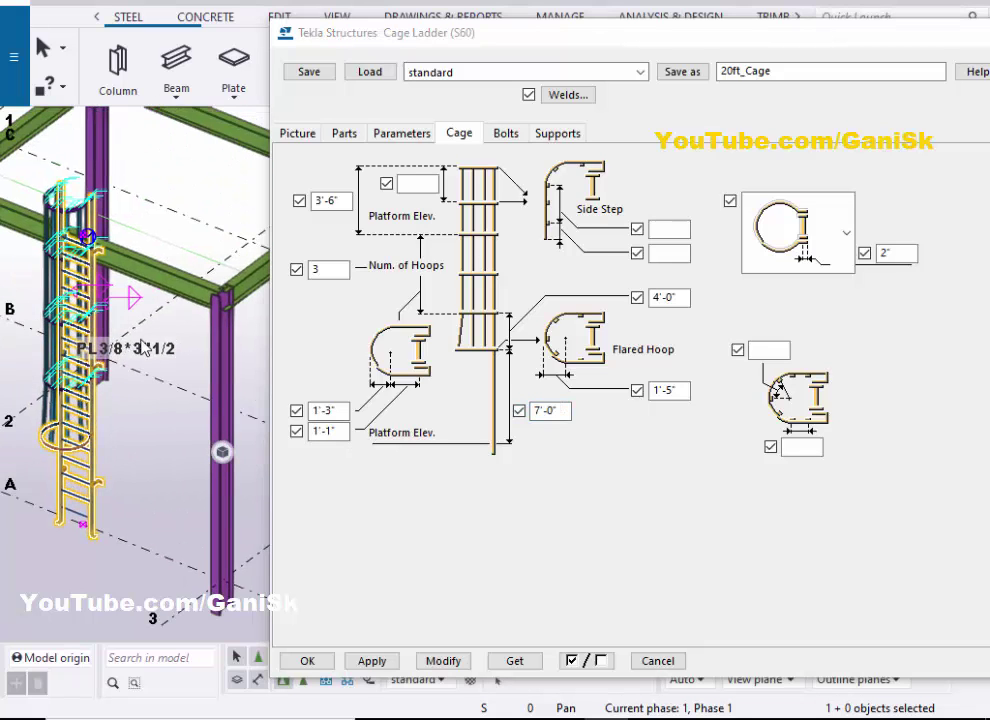
# Step: Set the distance between the flared hoop and the hoop above it to 3'-0" and update the ladder
pyautogui.click(659, 298)
pyautogui.scroll(3, 95, 388)
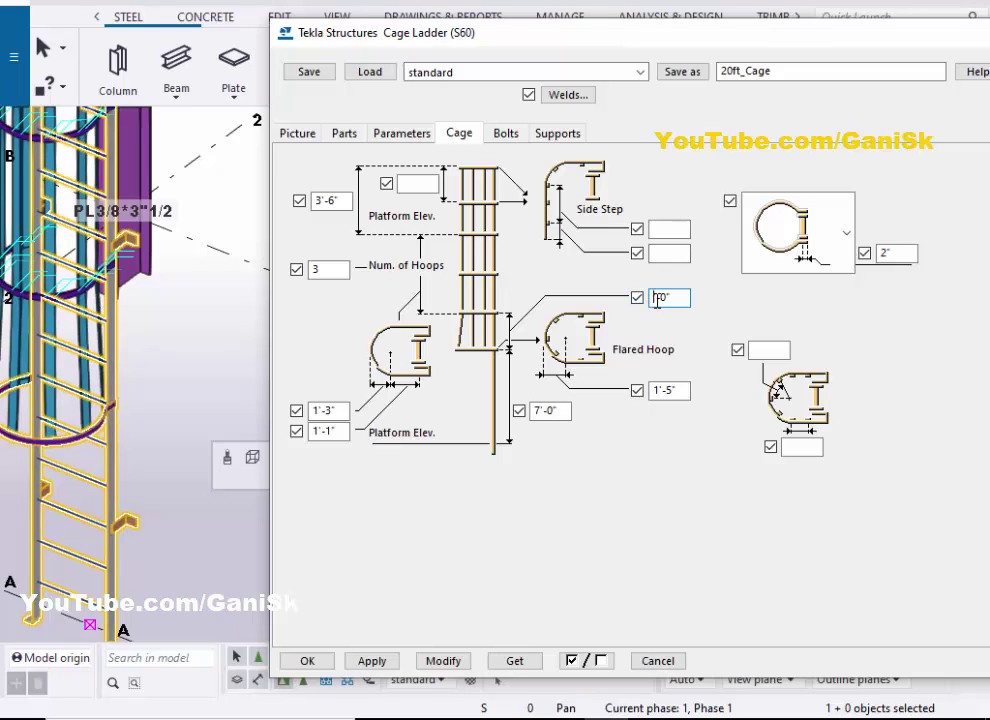
pyautogui.click(444, 661)
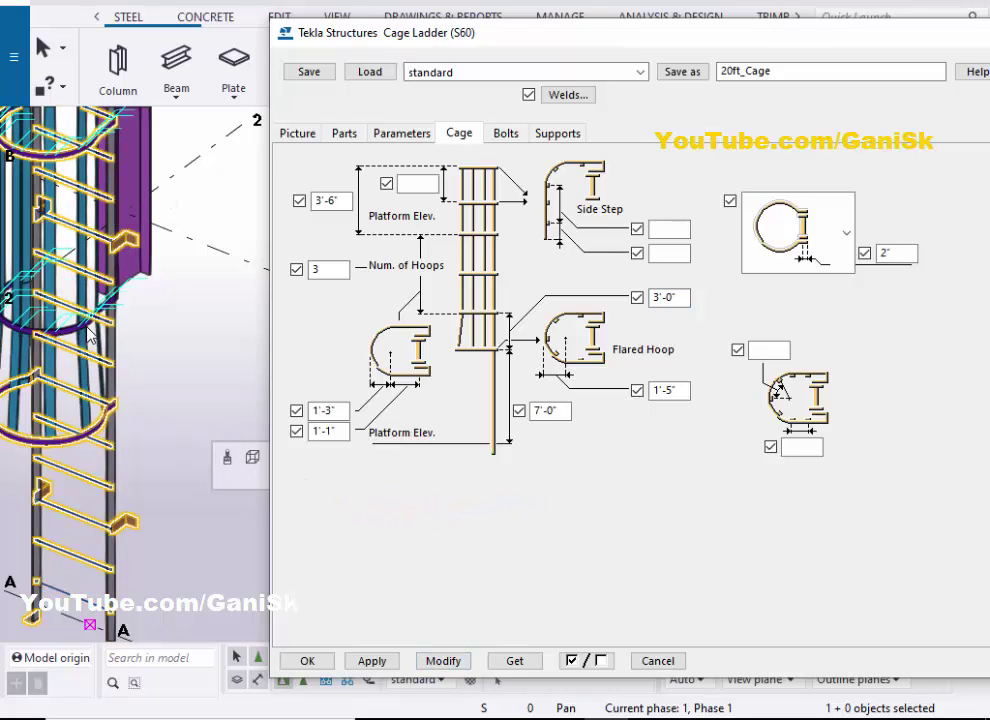
pyautogui.scroll(3, 90, 330)
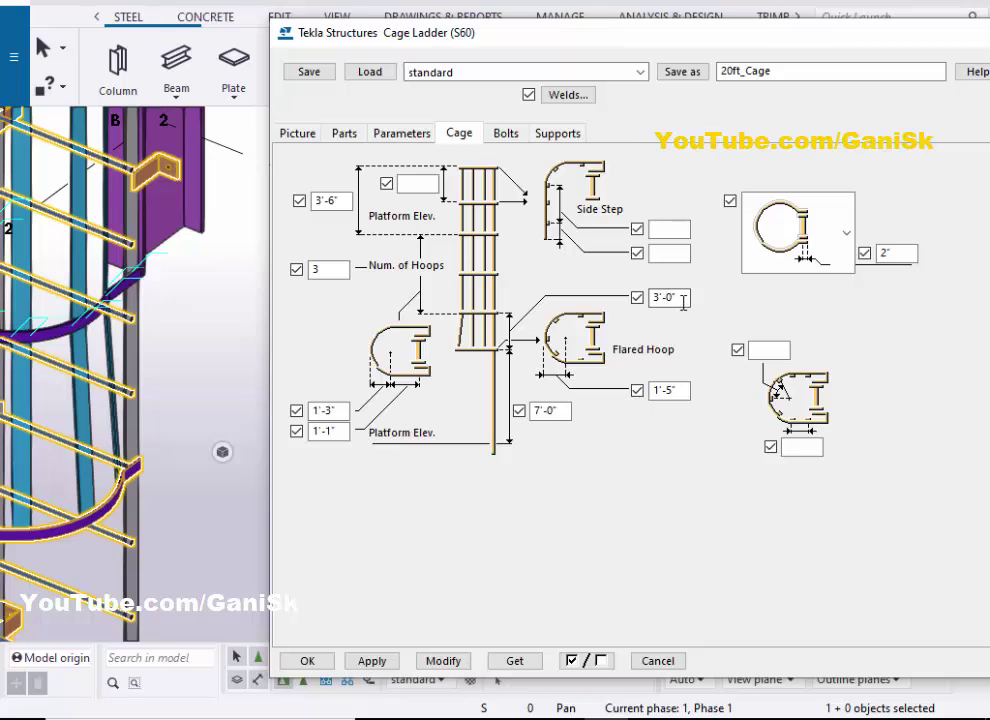
pyautogui.moveTo(683, 302); pyautogui.dragTo(632, 298)
pyautogui.scroll(-2, 122, 515)
pyautogui.scroll(2, 52, 511)
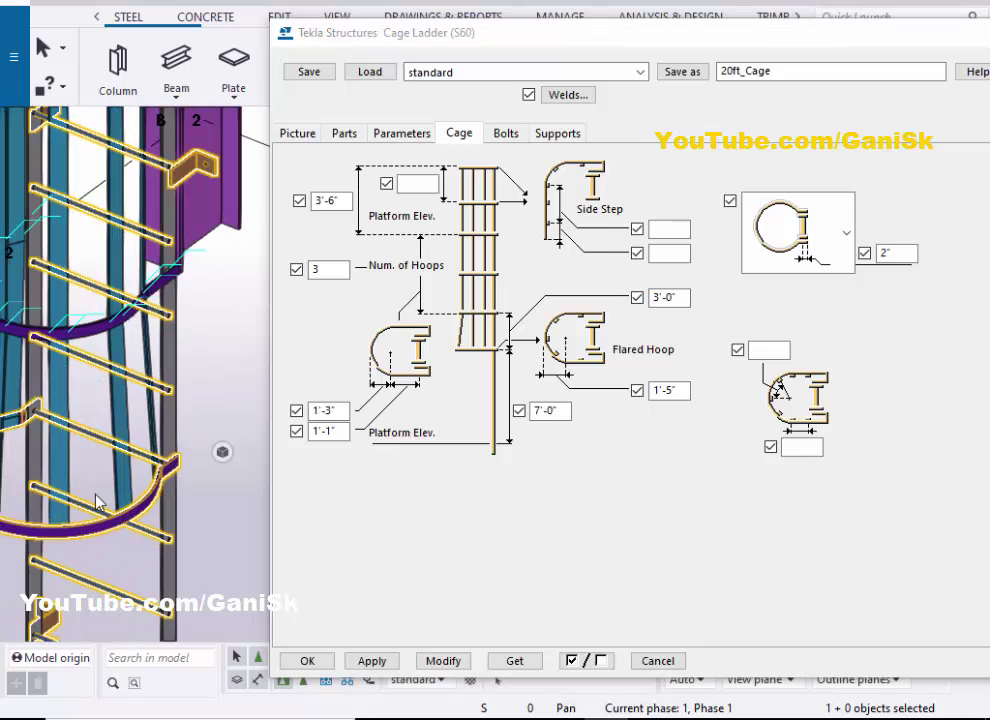
# Step: Try the hoop connection shape with inward-bent ends, update the ladder and inspect the hoop ends at both rails
pyautogui.click(822, 268)
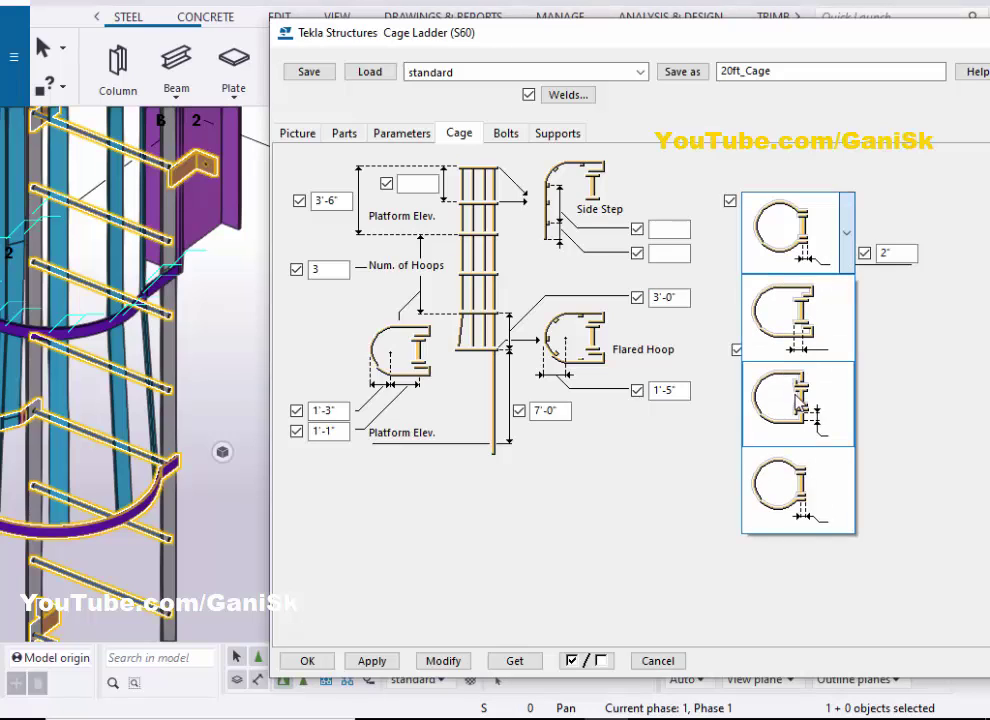
pyautogui.click(798, 401)
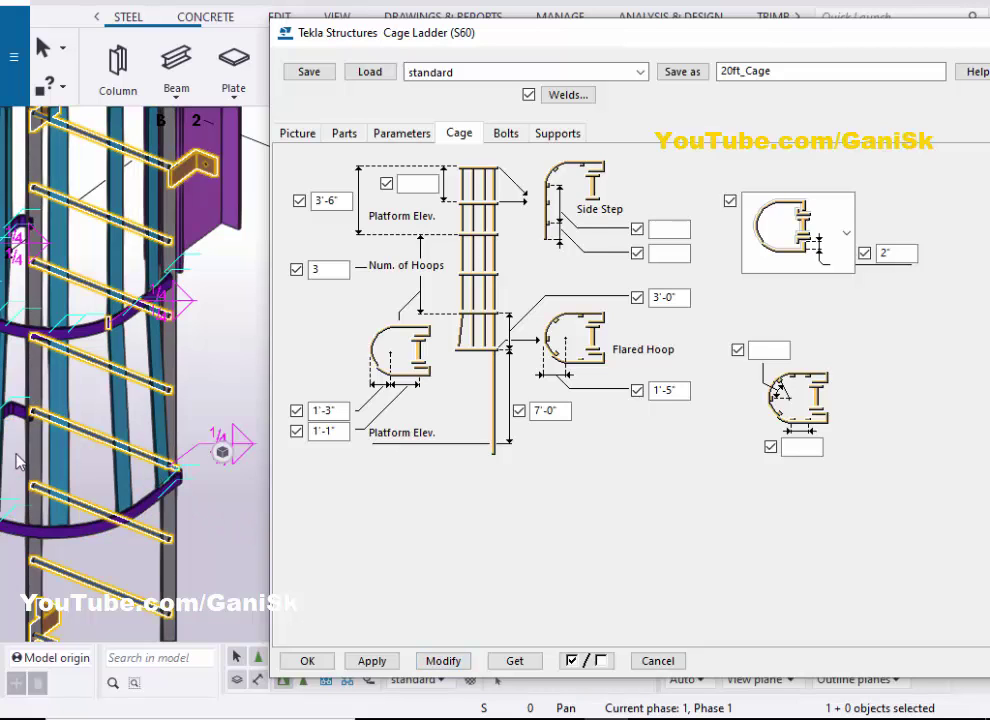
pyautogui.scroll(-6, 16, 460)
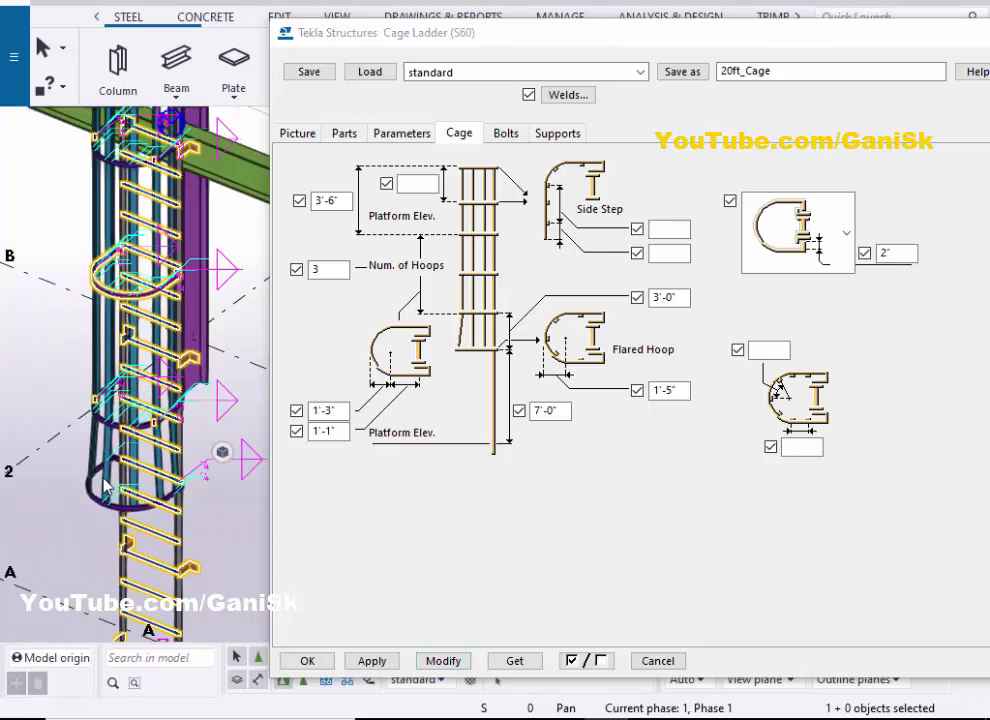
pyautogui.scroll(8, 107, 487)
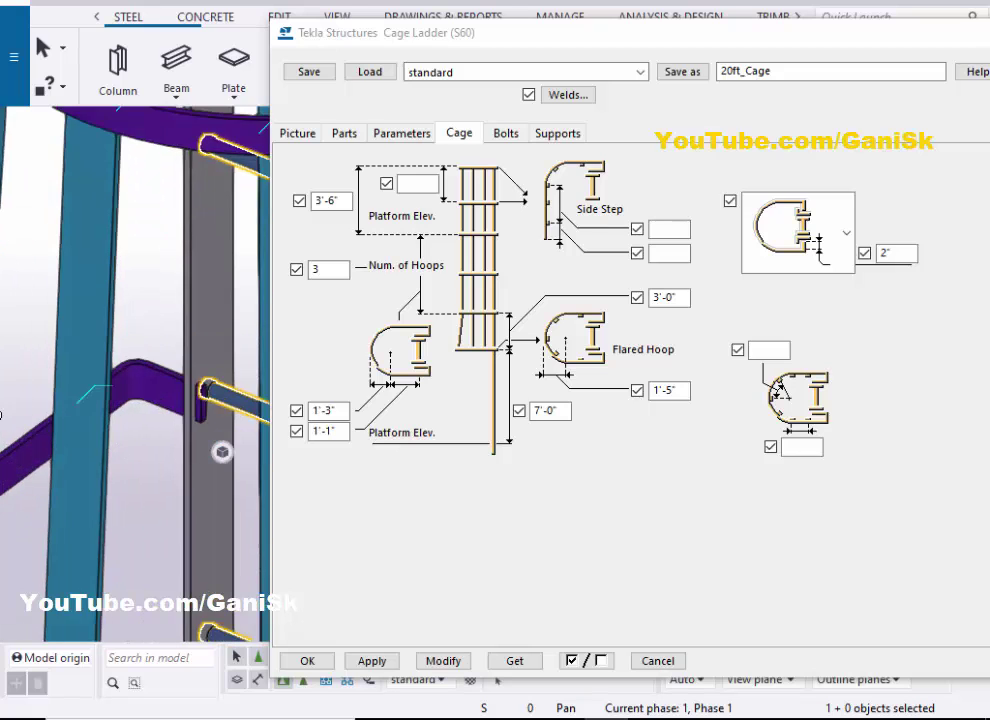
pyautogui.scroll(-5, 137, 449)
pyautogui.scroll(4, 146, 430)
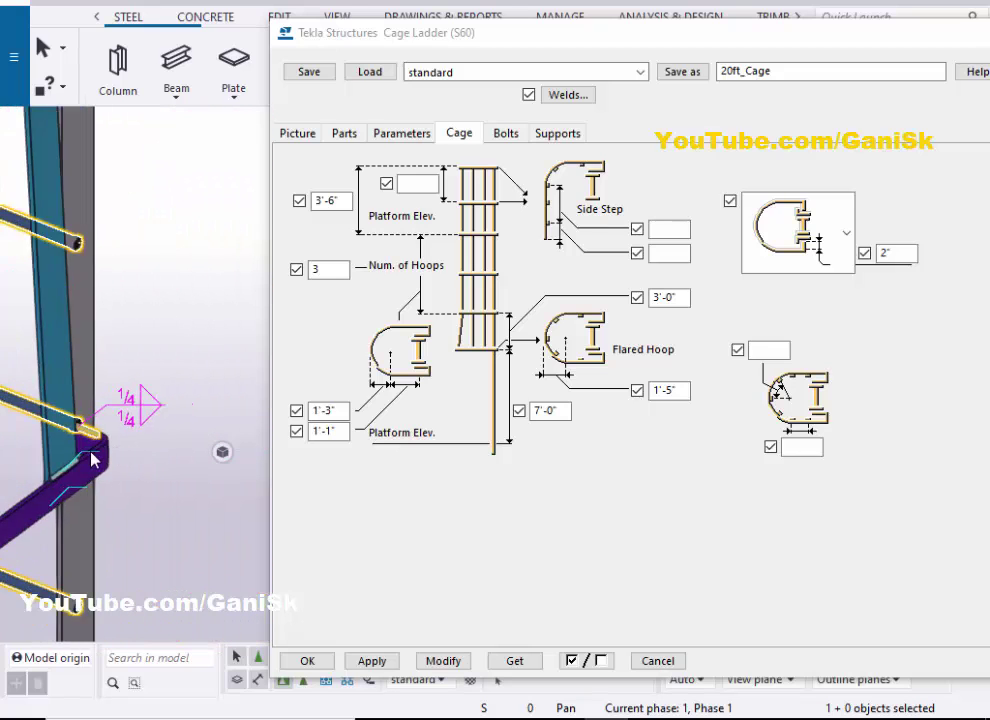
pyautogui.scroll(4, 60, 453)
pyautogui.scroll(-4, 60, 453)
pyautogui.moveTo(82, 452); pyautogui.dragTo(208, 428, button='middle')
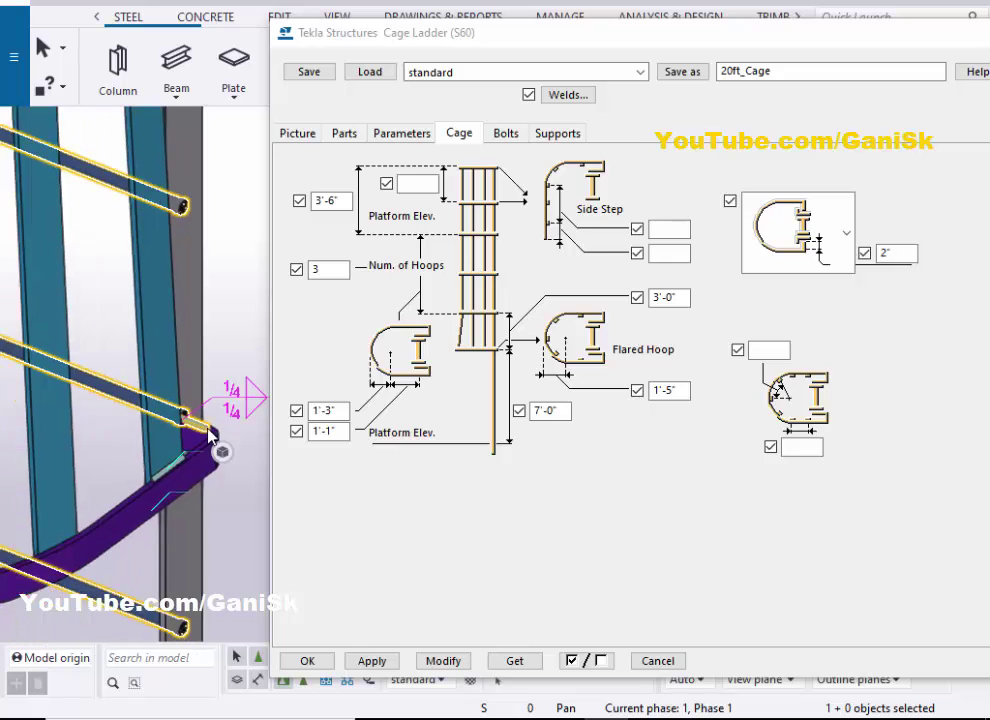
pyautogui.scroll(-2, 210, 432)
# Step: Restore the round hoop shape attached to the sides of the rails, update the ladder and check the hoop connections
pyautogui.click(769, 258)
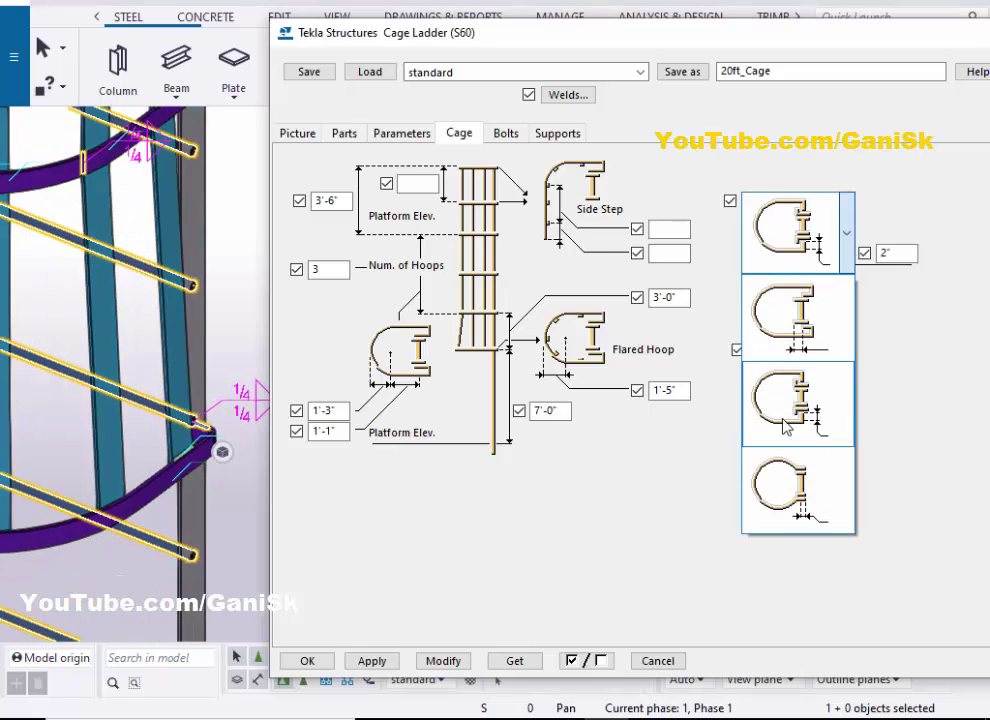
pyautogui.click(773, 494)
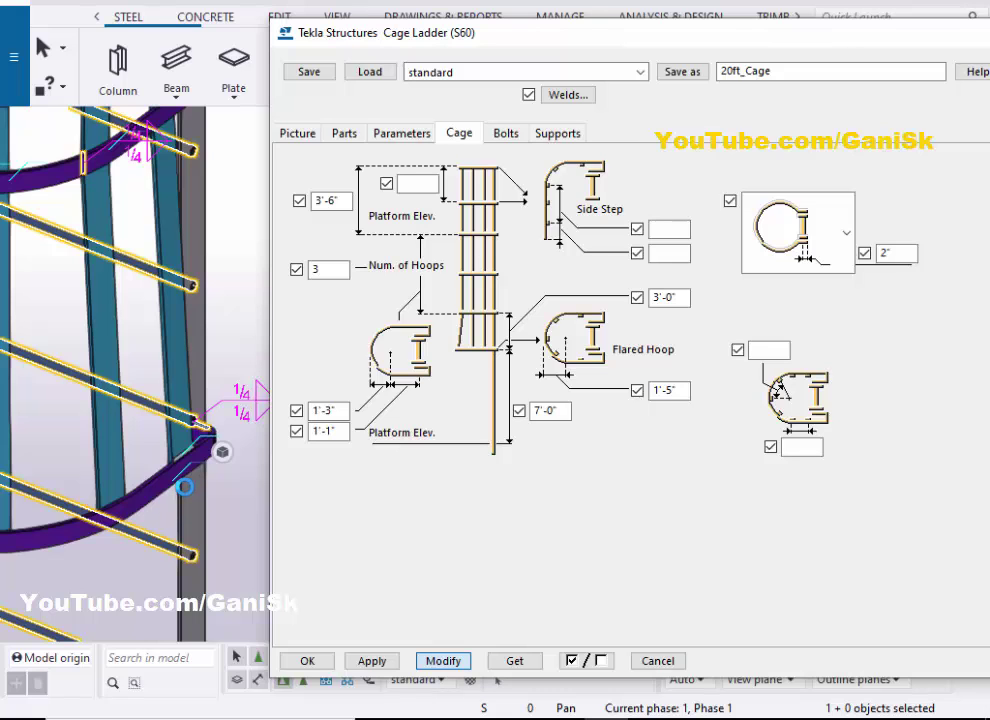
pyautogui.scroll(8, 196, 432)
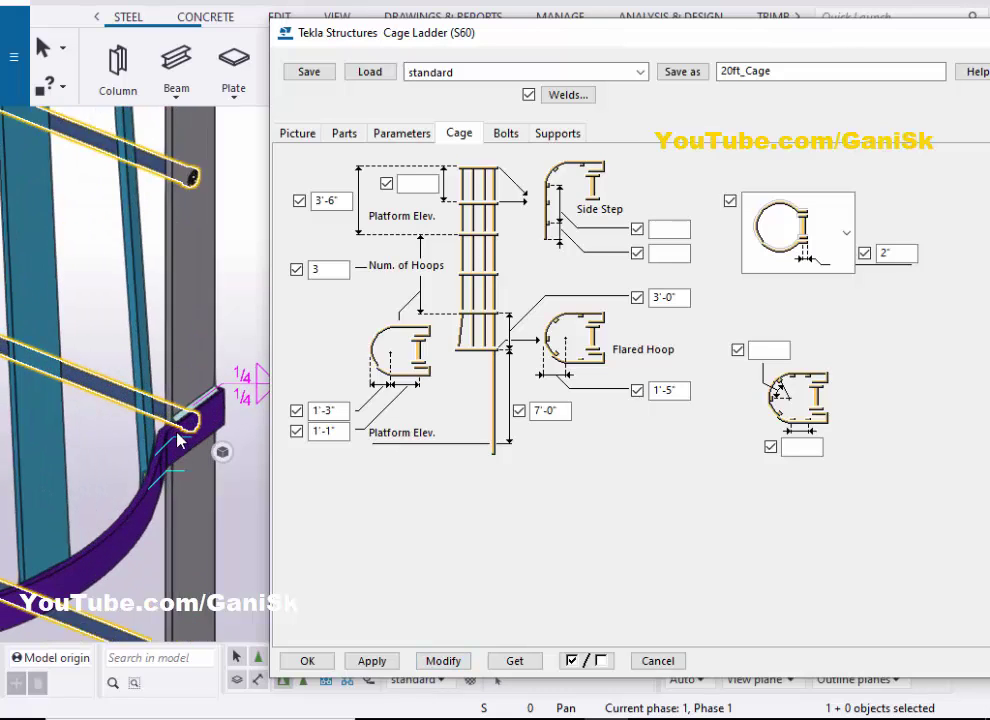
pyautogui.scroll(-8, 196, 432)
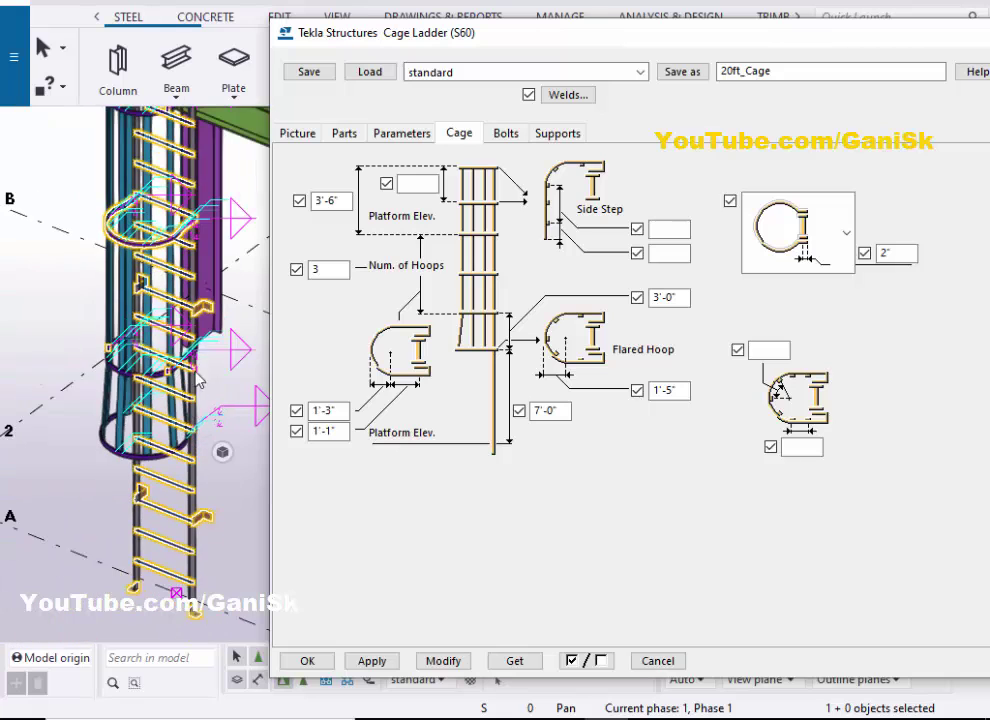
pyautogui.scroll(-5, 181, 315)
pyautogui.scroll(8, 180, 325)
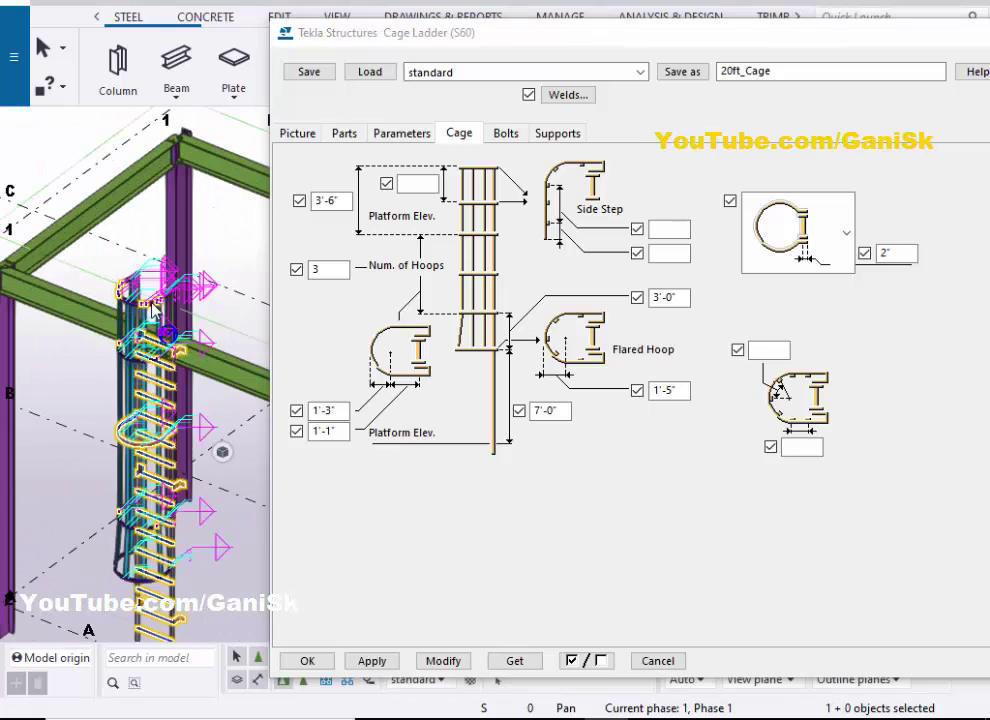
pyautogui.scroll(5, 180, 333)
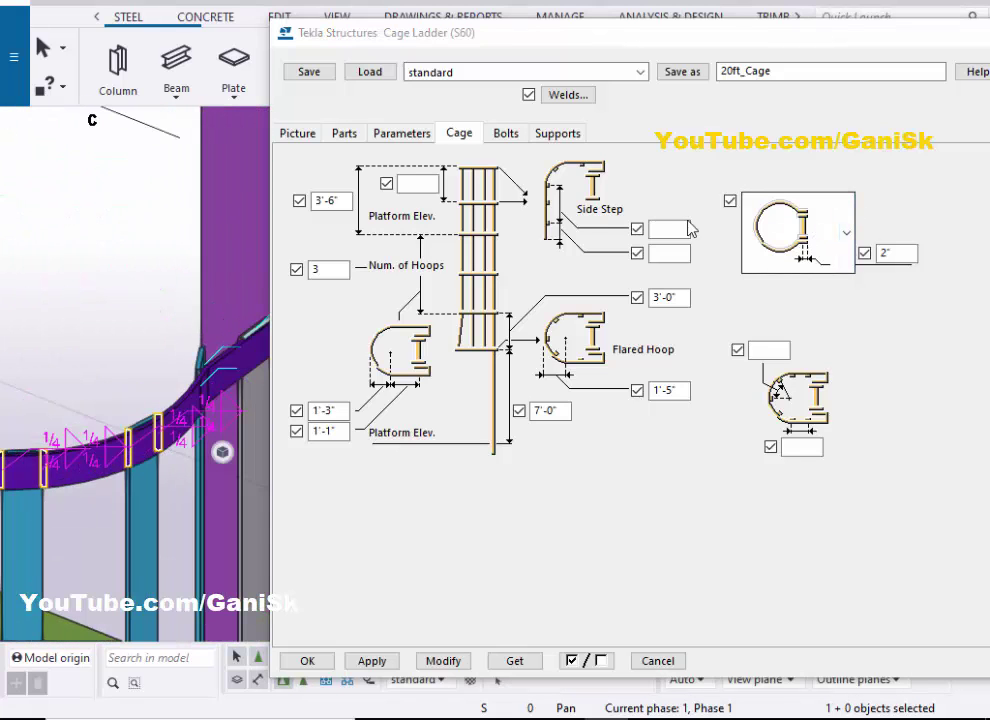
# Step: Set the ladder supports' bolt size to 1" and tolerance to 1/8, update the ladder and check the hole in the base angle
pyautogui.click(507, 134)
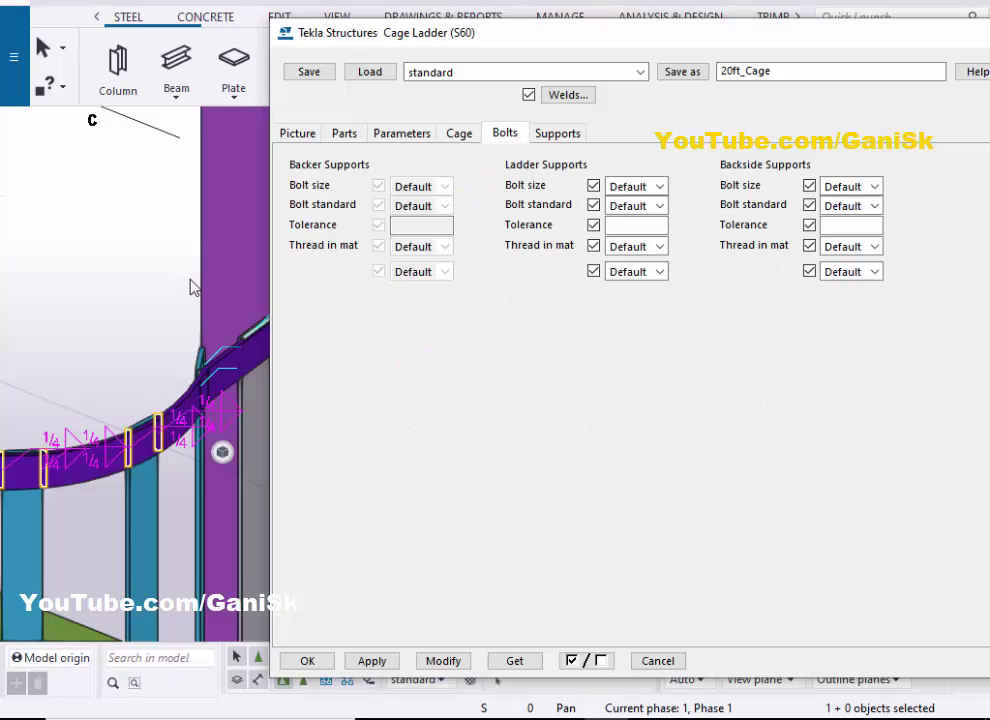
pyautogui.scroll(-8, 195, 288)
pyautogui.scroll(8, 195, 445)
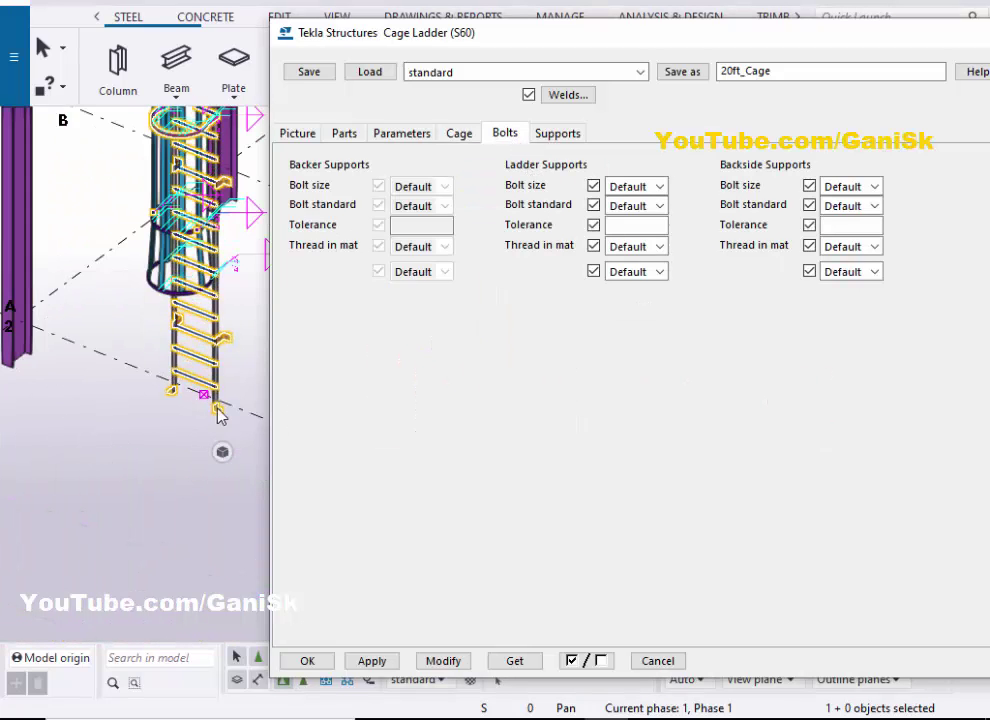
pyautogui.scroll(5, 91, 432)
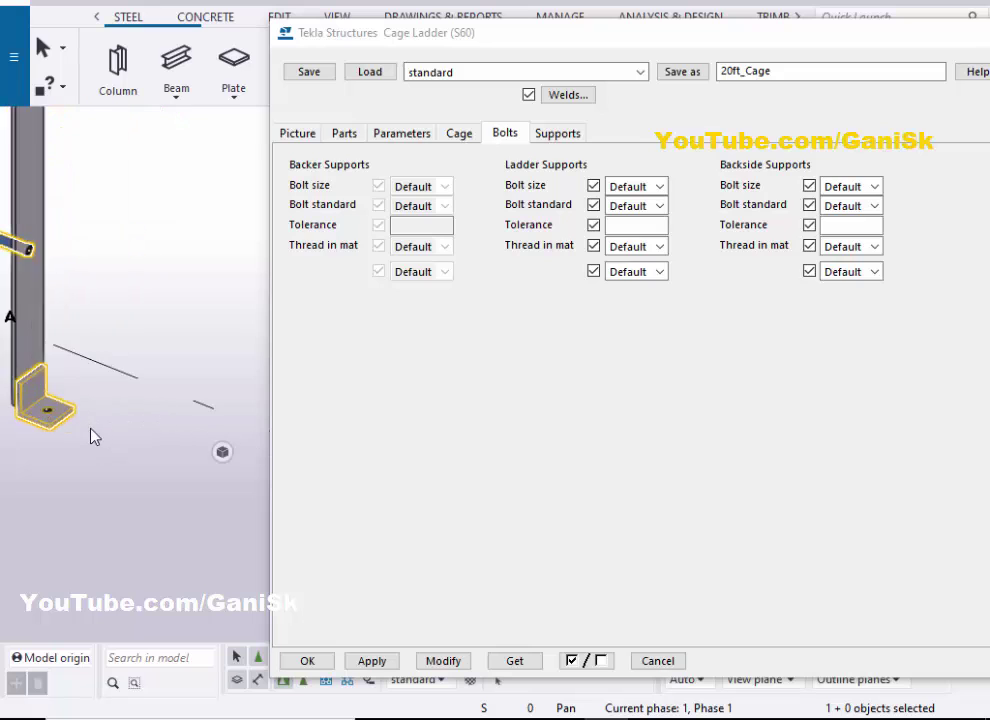
pyautogui.scroll(-5, 98, 430)
pyautogui.scroll(2, 108, 246)
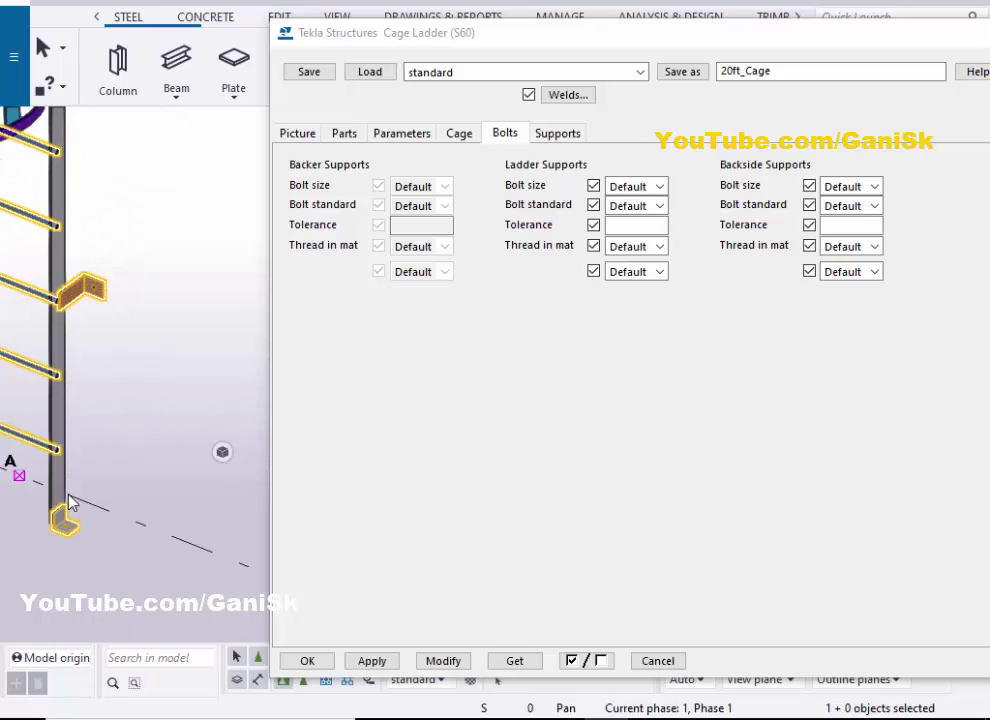
pyautogui.scroll(-2, 69, 502)
pyautogui.scroll(6, 65, 525)
pyautogui.scroll(1, 133, 345)
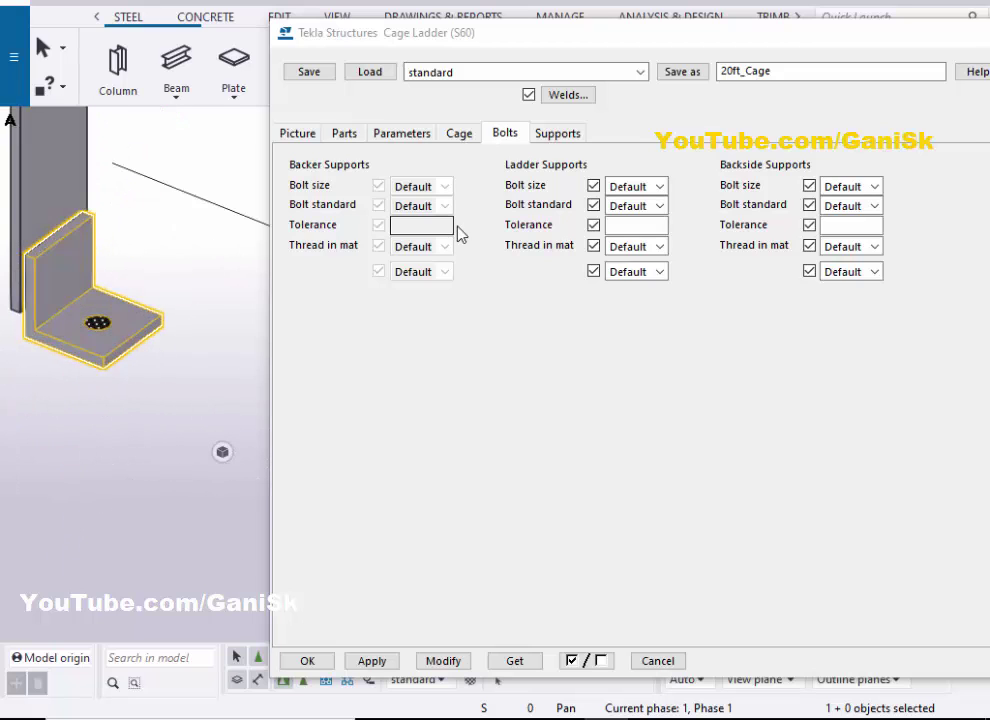
pyautogui.click(636, 187)
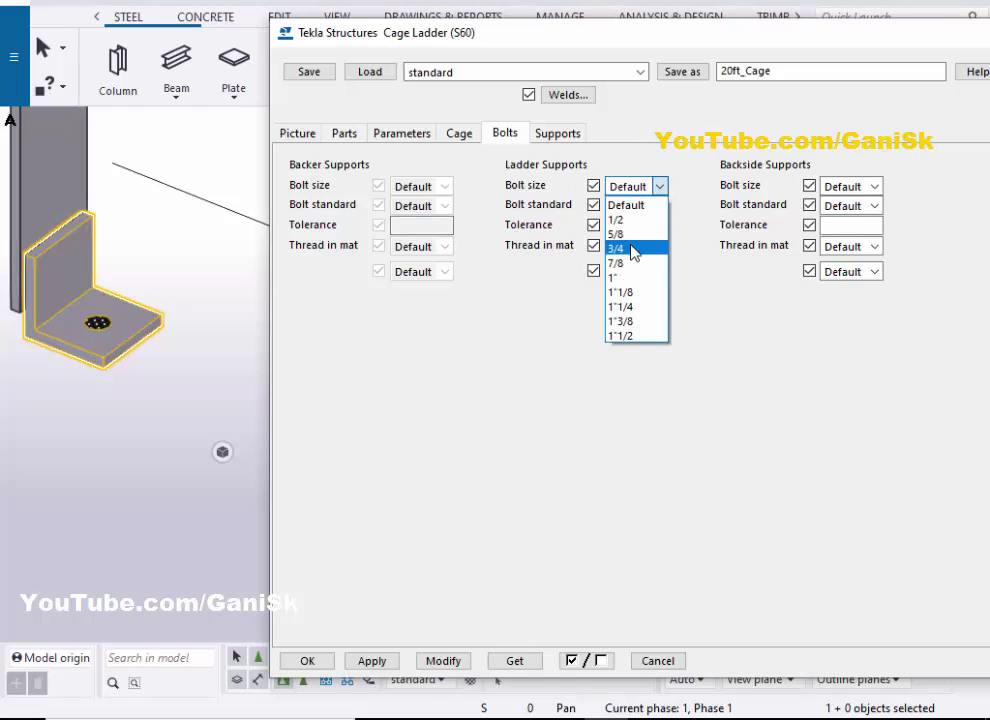
pyautogui.click(628, 277)
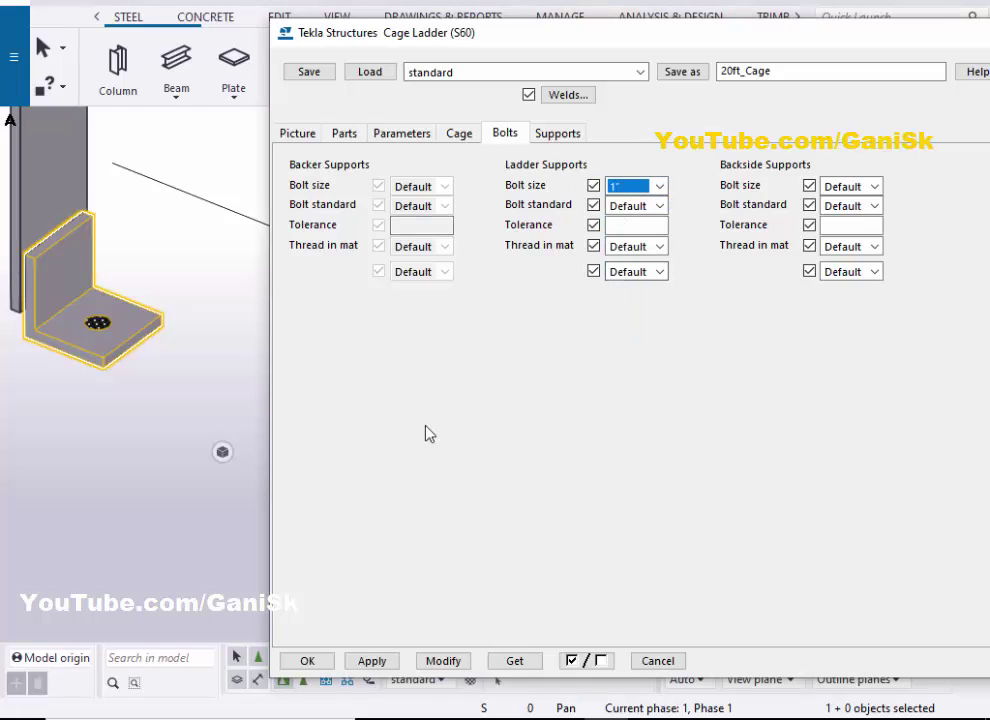
pyautogui.click(653, 227)
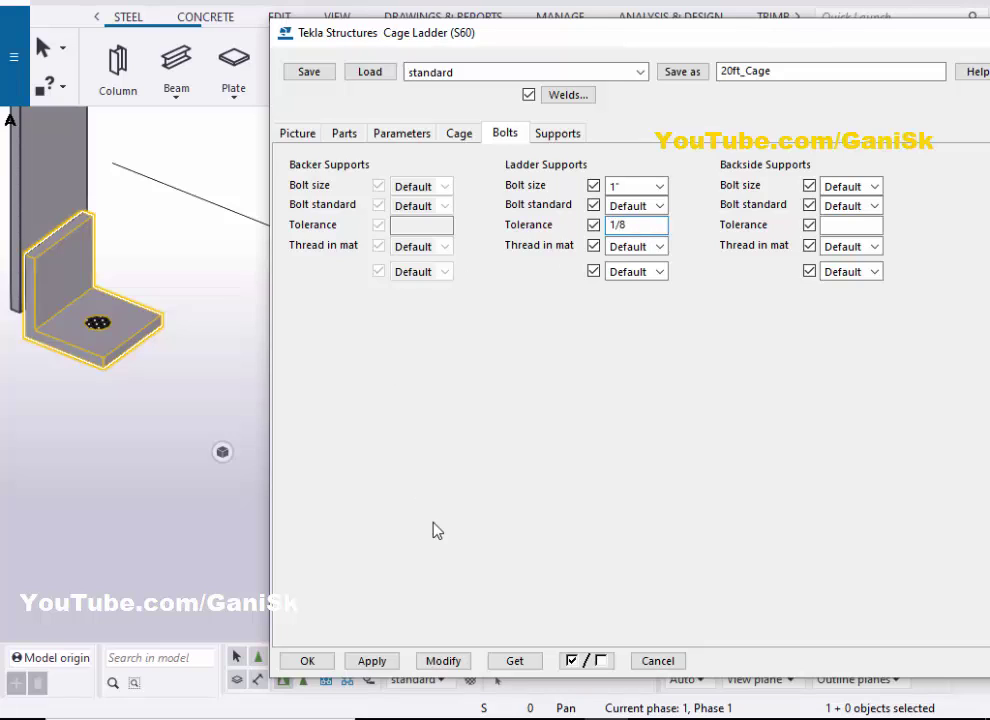
pyautogui.click(443, 661)
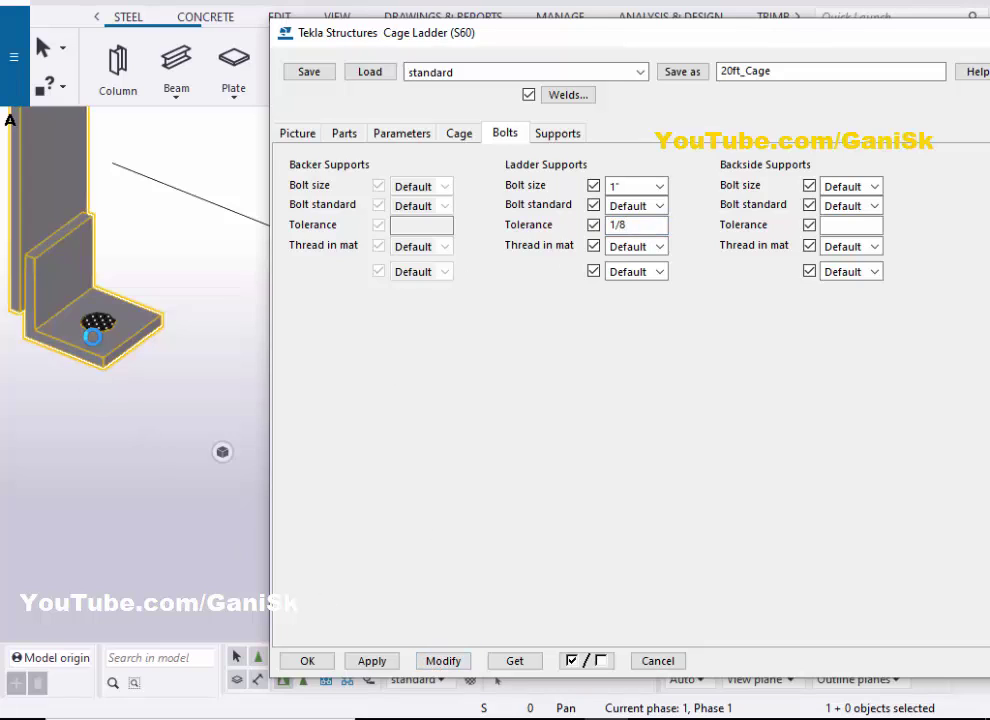
pyautogui.scroll(1, 99, 332)
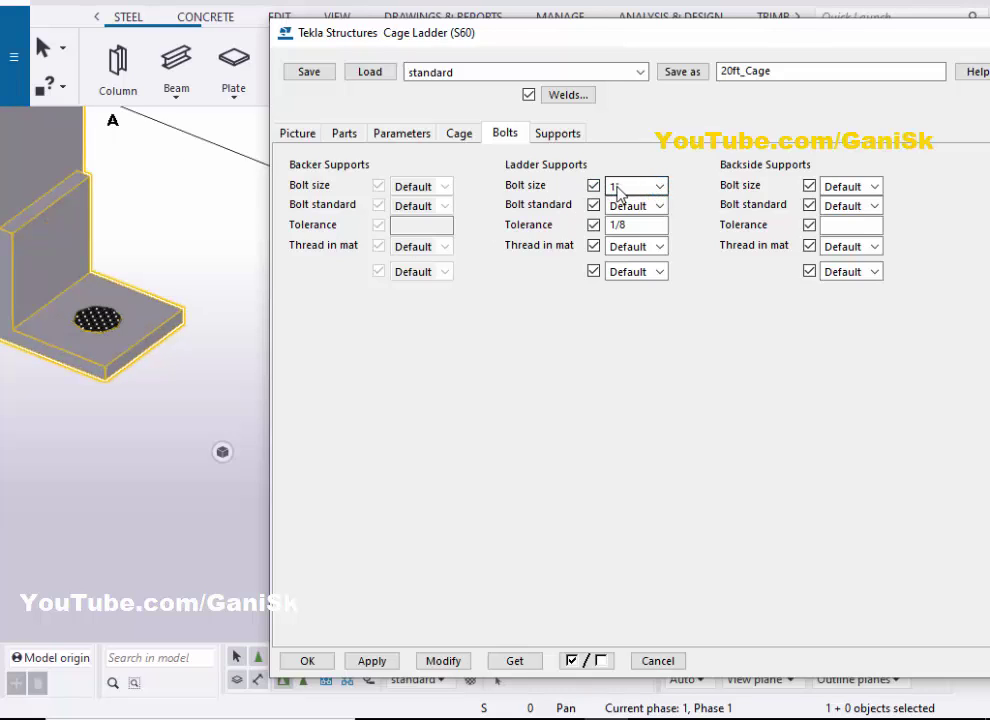
# Step: Set the backside supports' bolt size to 3/4 and tolerance to 1/16, update the ladder and check the hole in the intermediate bracket
pyautogui.scroll(-5, 30, 390)
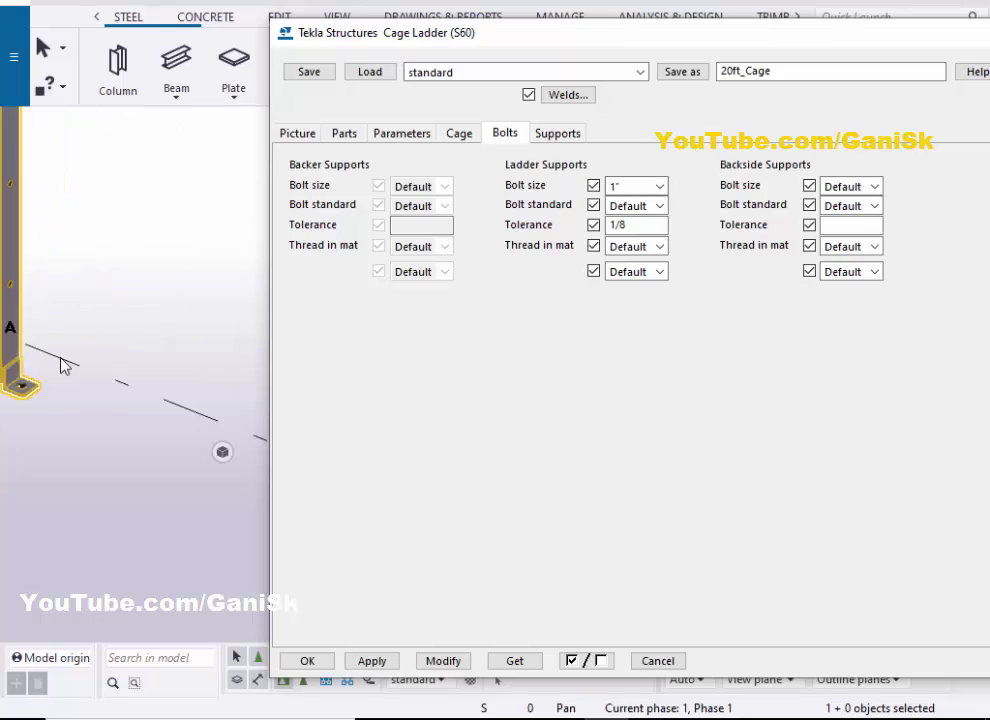
pyautogui.scroll(4, 42, 195)
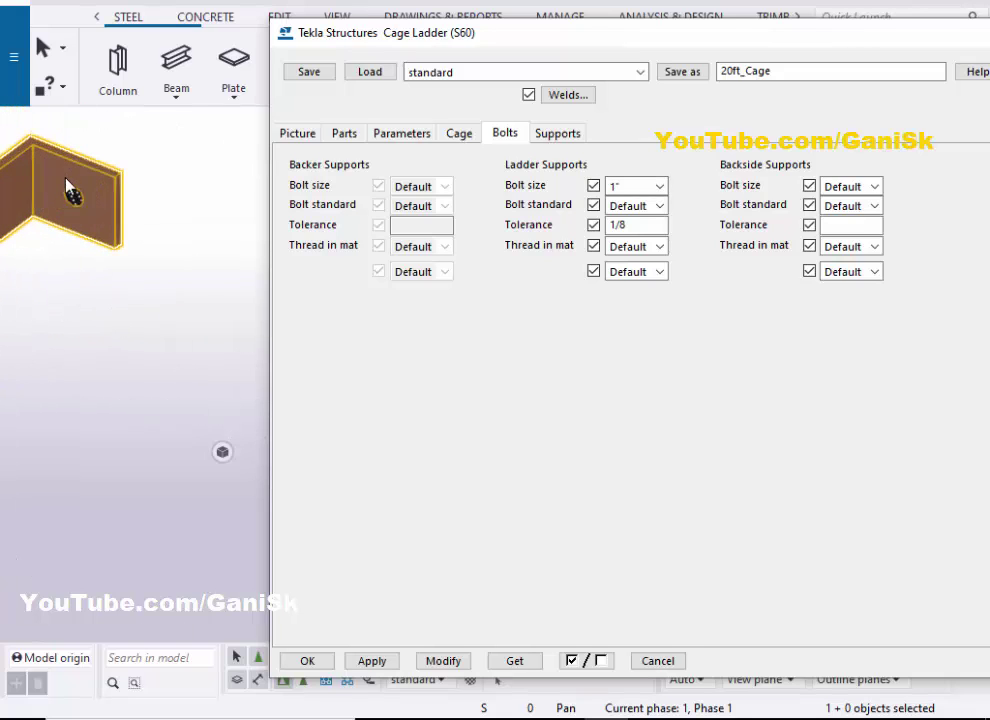
pyautogui.click(853, 187)
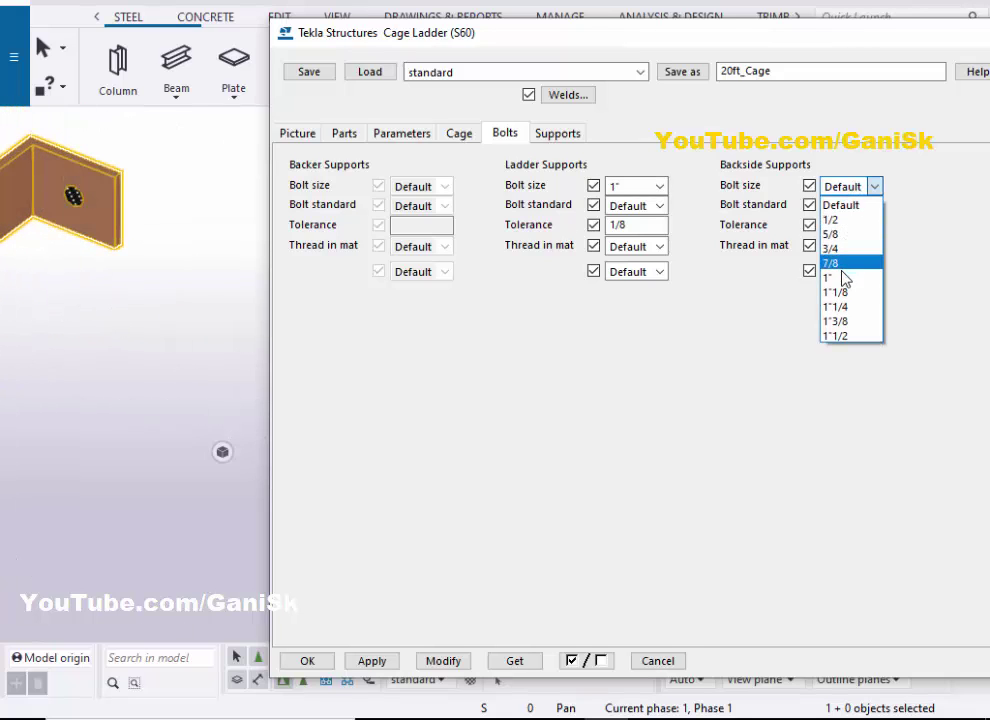
pyautogui.click(847, 248)
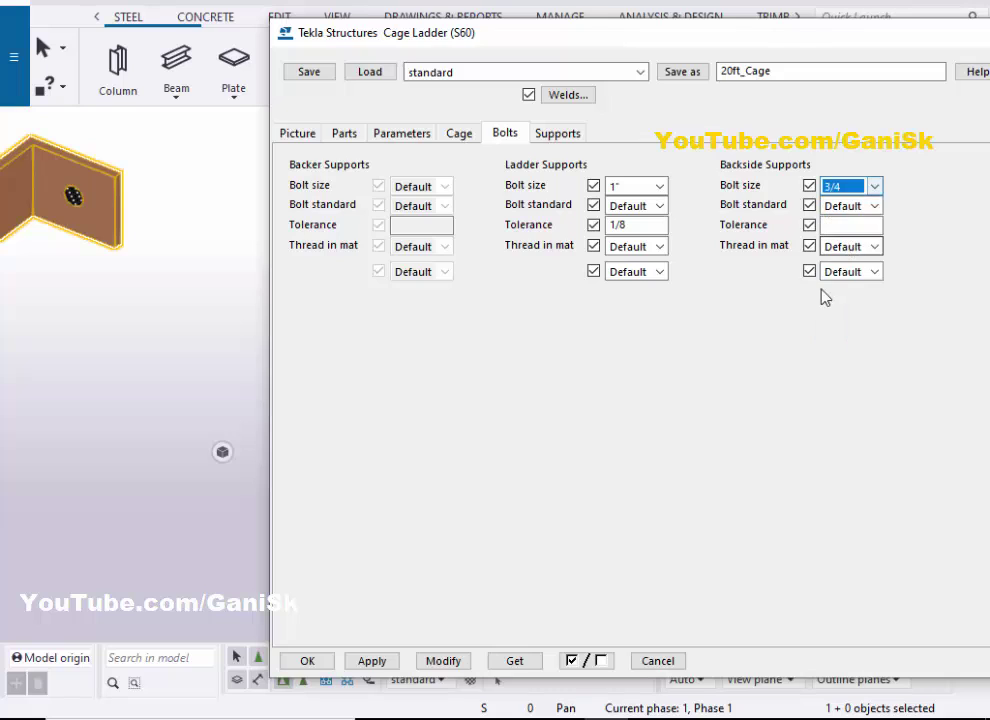
pyautogui.click(845, 228)
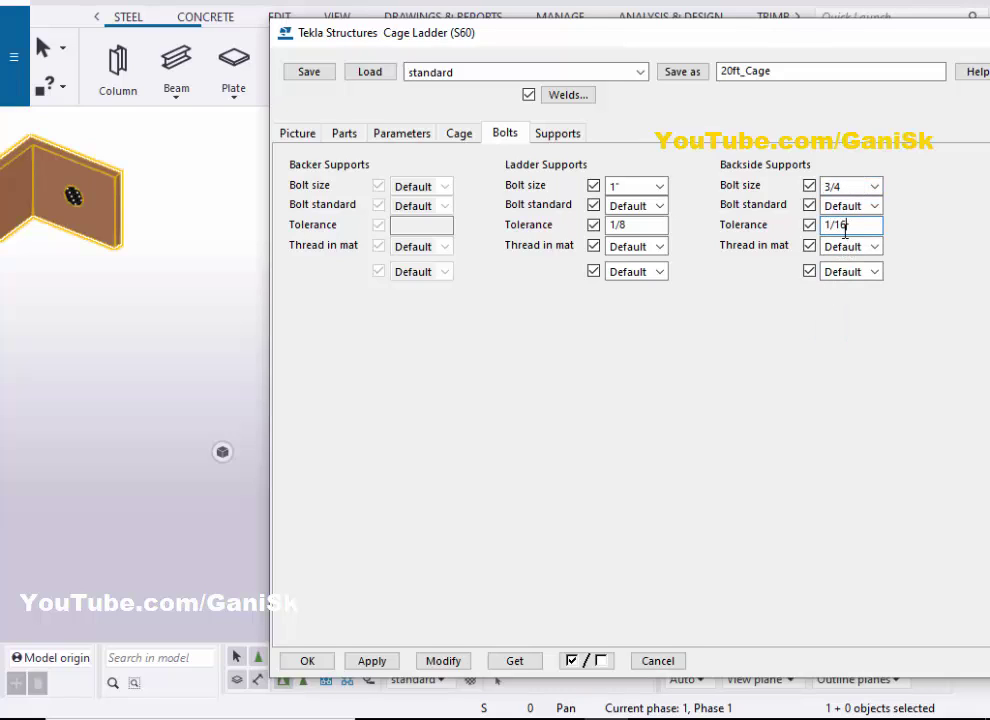
pyautogui.click(430, 663)
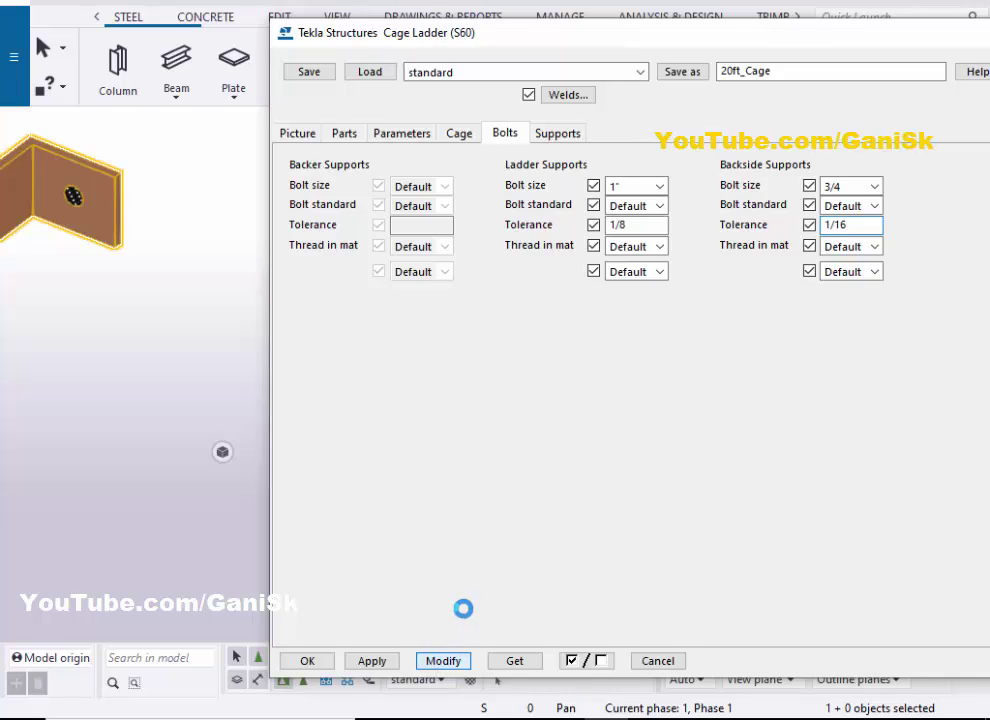
pyautogui.scroll(2, 73, 199)
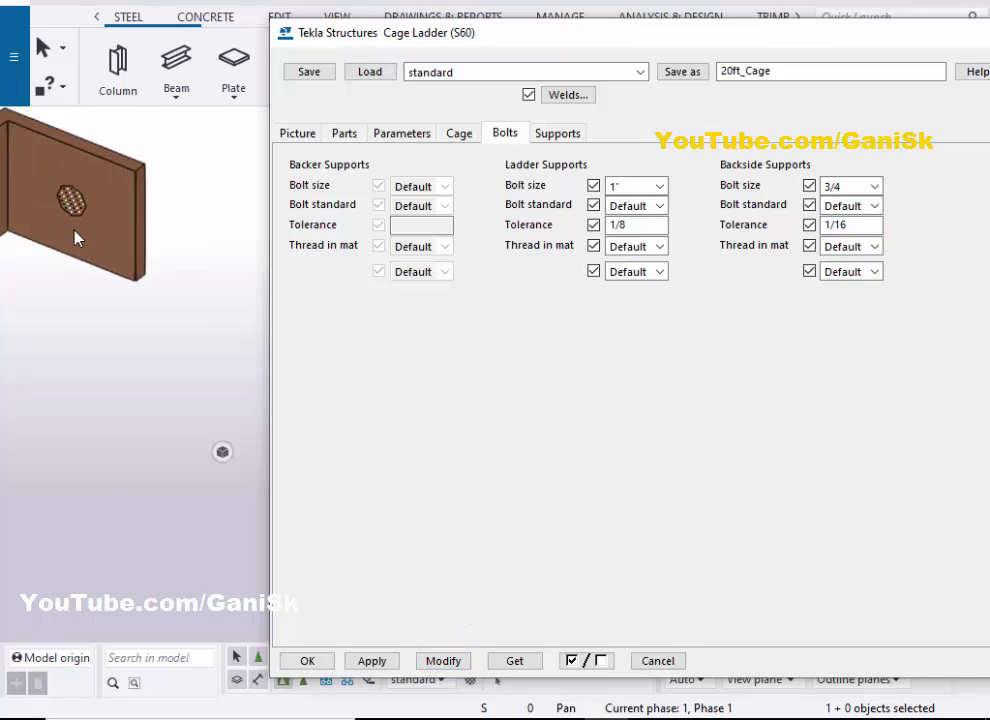
pyautogui.click(856, 224)
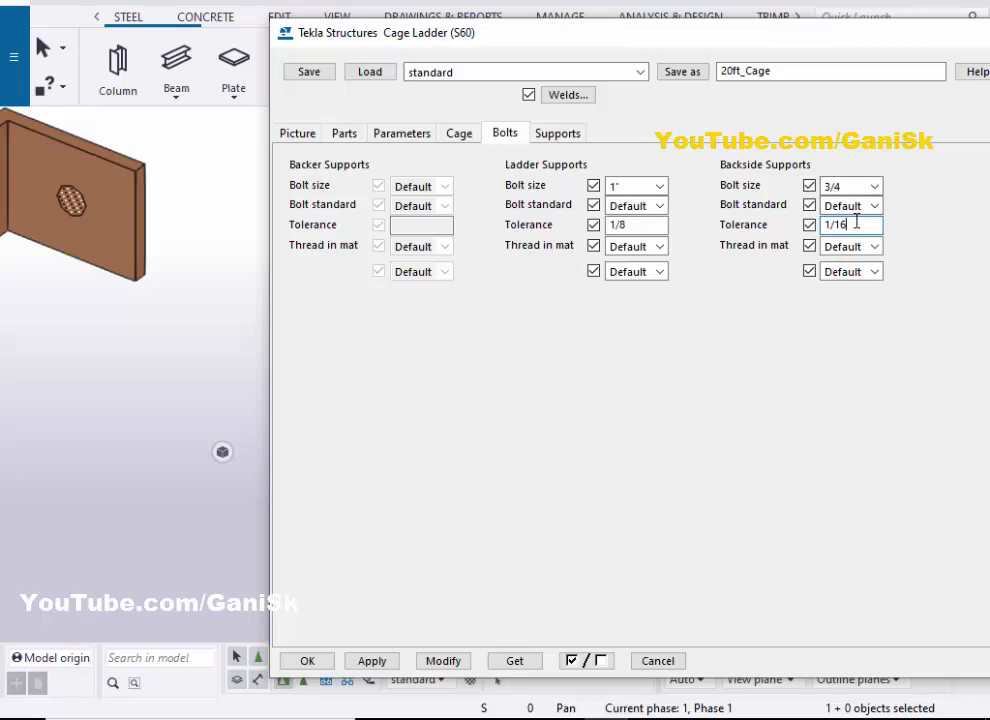
# Step: Open the support settings and examine the shape of the intermediate support bracket on the ladder rail
pyautogui.click(559, 135)
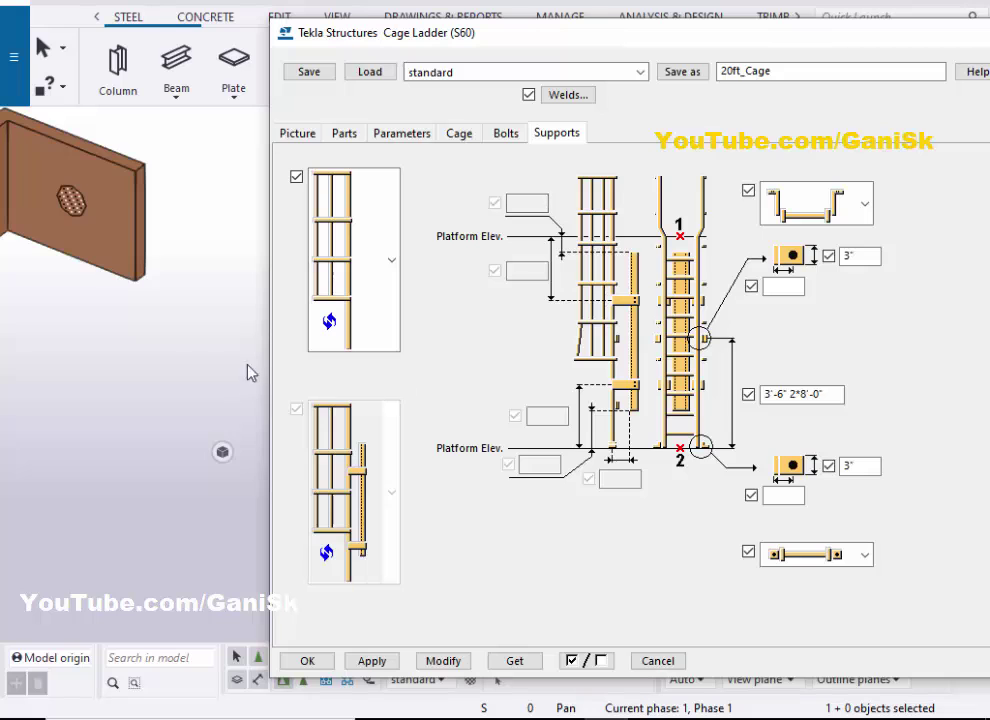
pyautogui.scroll(-4, 150, 330)
pyautogui.scroll(4, 90, 316)
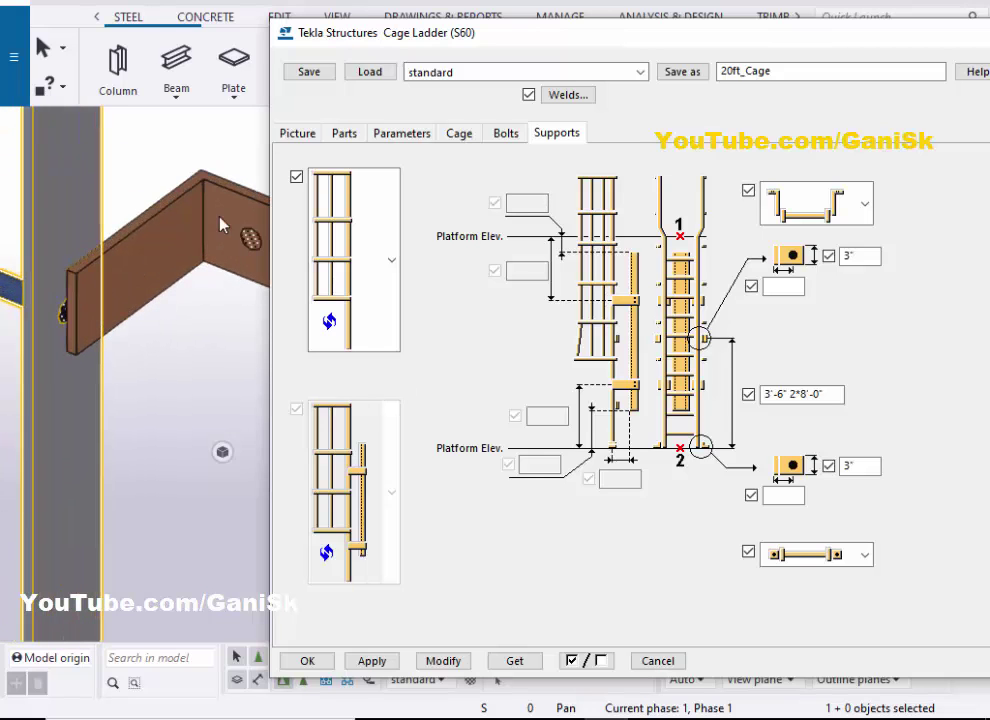
pyautogui.scroll(-2, 125, 278)
pyautogui.moveTo(121, 281)
pyautogui.mouseDown(button='middle')
pyautogui.moveTo(44, 287)
pyautogui.moveTo(104, 278)
pyautogui.moveTo(136, 292)
pyautogui.mouseUp(button='middle')
pyautogui.scroll(2, 100, 268)
pyautogui.scroll(-3, 80, 272)
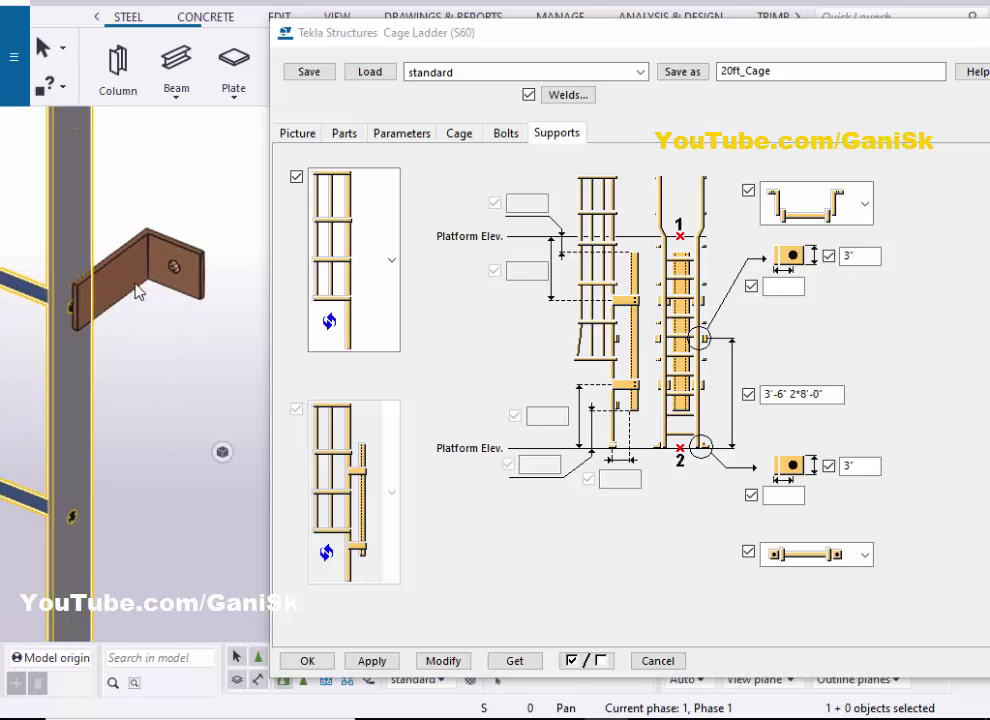
pyautogui.scroll(1, 136, 292)
# Step: Try the intermediate support shape with inward-turned legs, update the ladder and inspect the bracket behind the rail
pyautogui.click(864, 205)
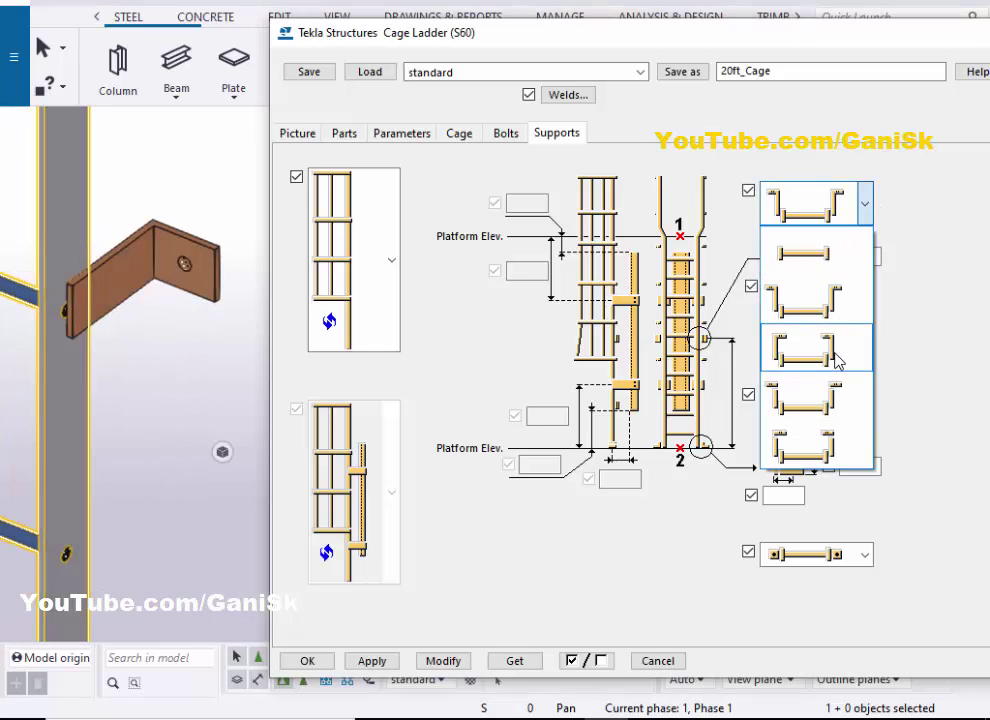
pyautogui.click(833, 352)
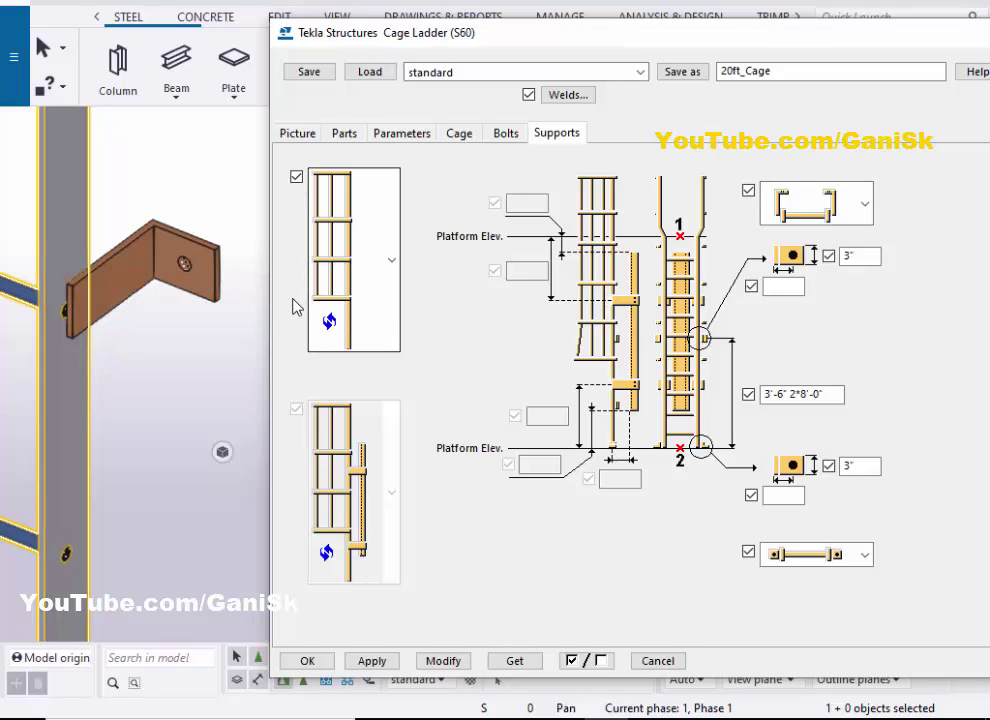
pyautogui.click(446, 659)
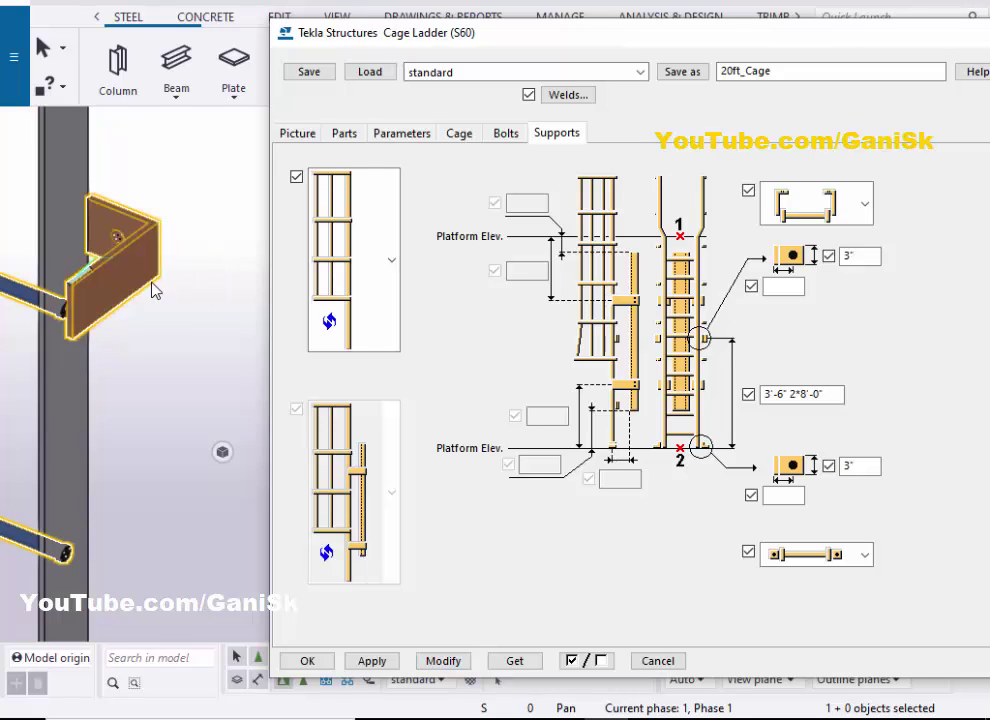
pyautogui.scroll(2, 112, 268)
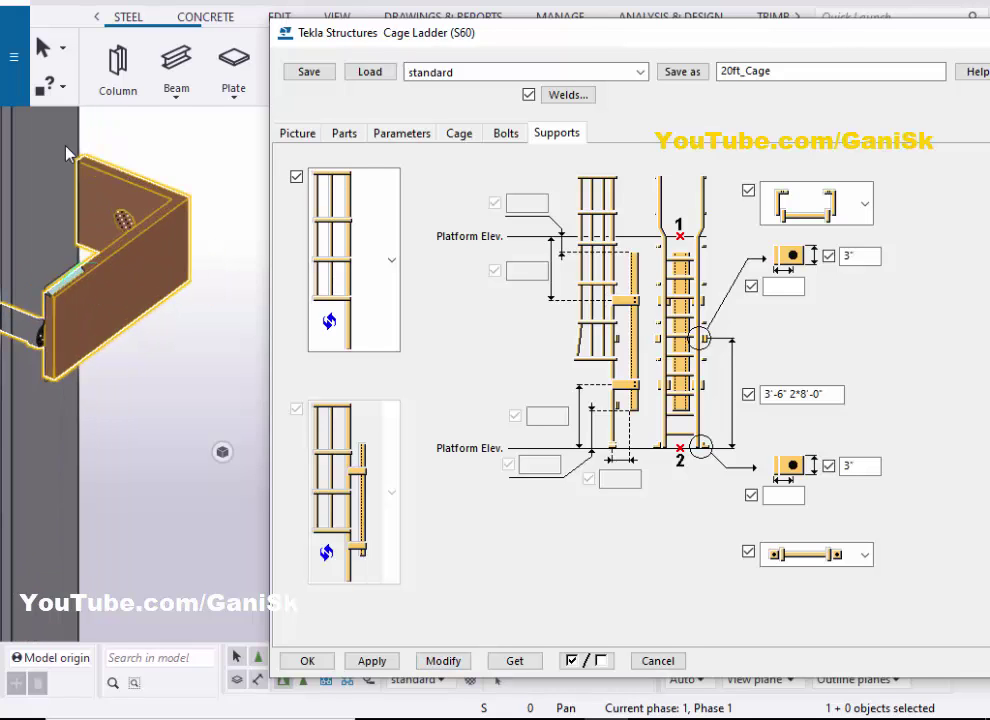
pyautogui.scroll(-5, 95, 178)
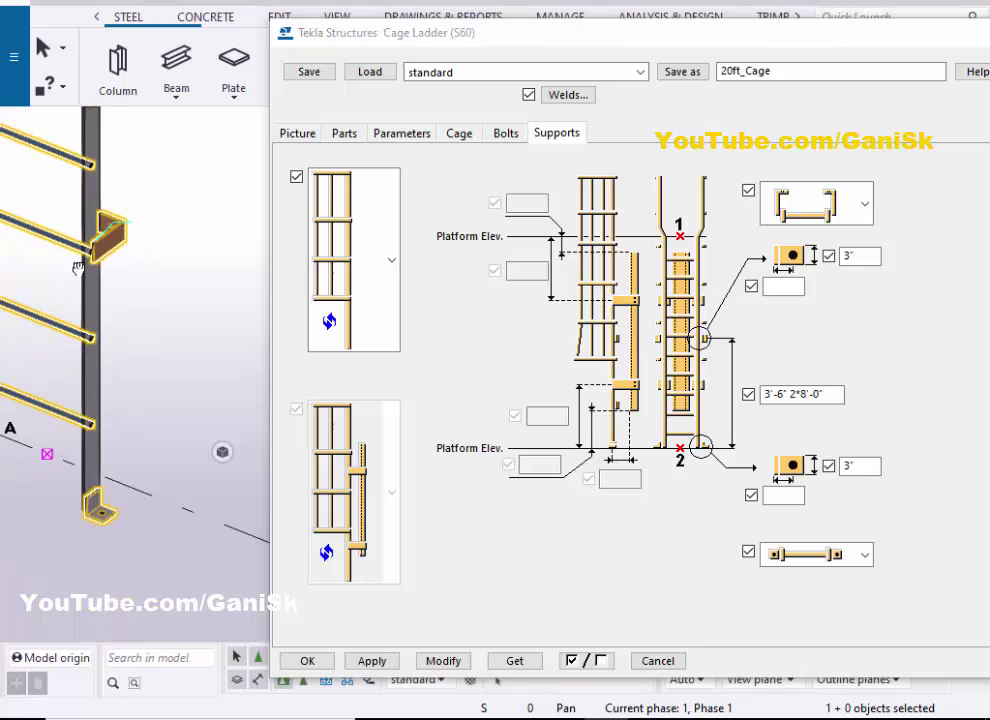
pyautogui.keyDown('ctrl'); pyautogui.moveTo(194, 292); pyautogui.dragTo(88, 283, button='middle'); pyautogui.keyUp('ctrl')
pyautogui.scroll(2, 137, 163)
pyautogui.scroll(-2, 137, 159)
pyautogui.scroll(3, 118, 283)
pyautogui.scroll(-2, 126, 287)
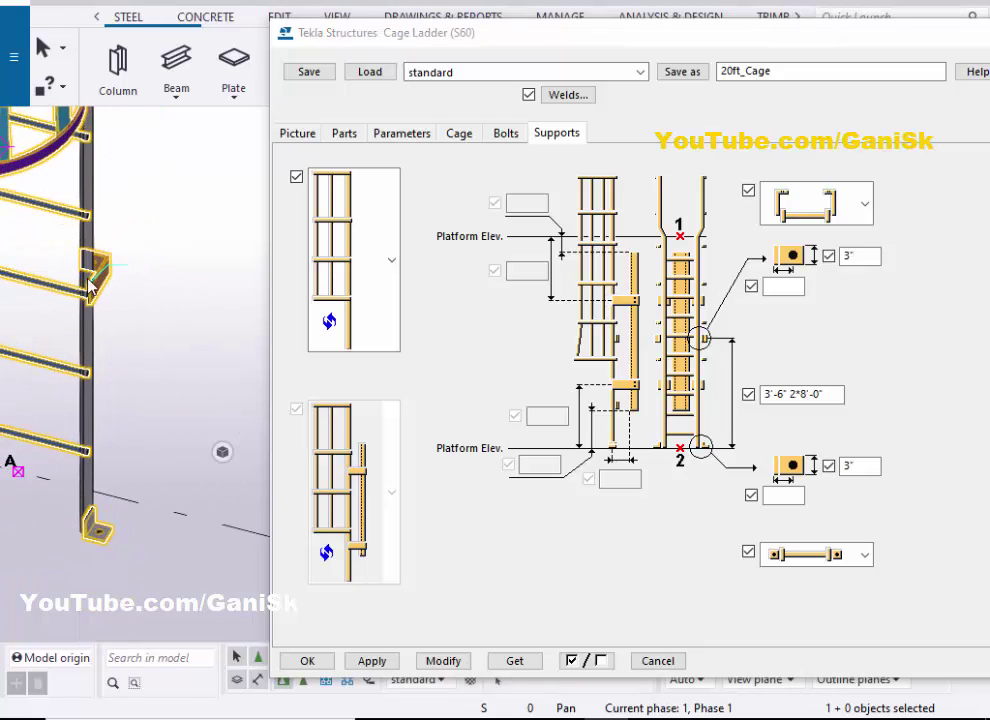
pyautogui.scroll(4, 88, 283)
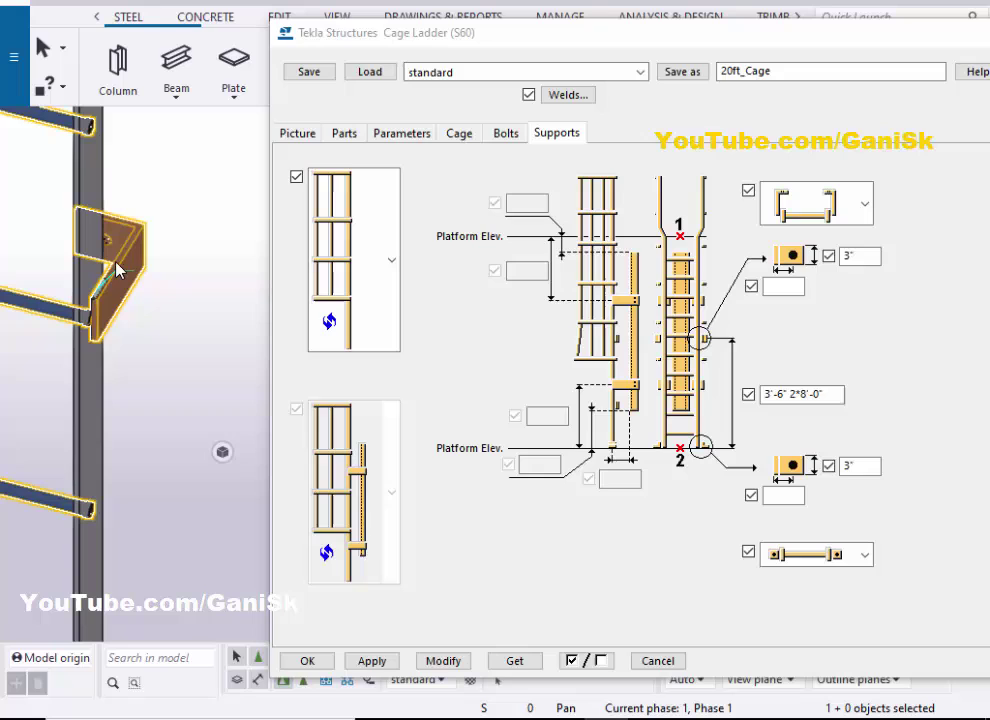
# Step: Try the option without intermediate supports, update the ladder and check the rail above the base angle
pyautogui.click(815, 205)
pyautogui.click(798, 258)
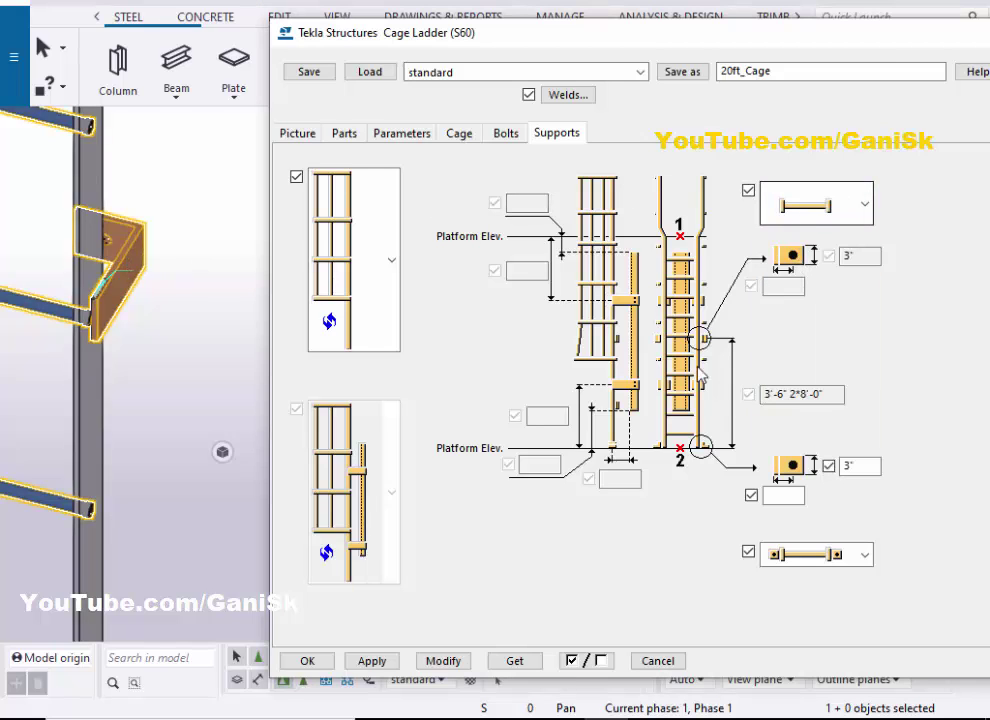
pyautogui.click(443, 660)
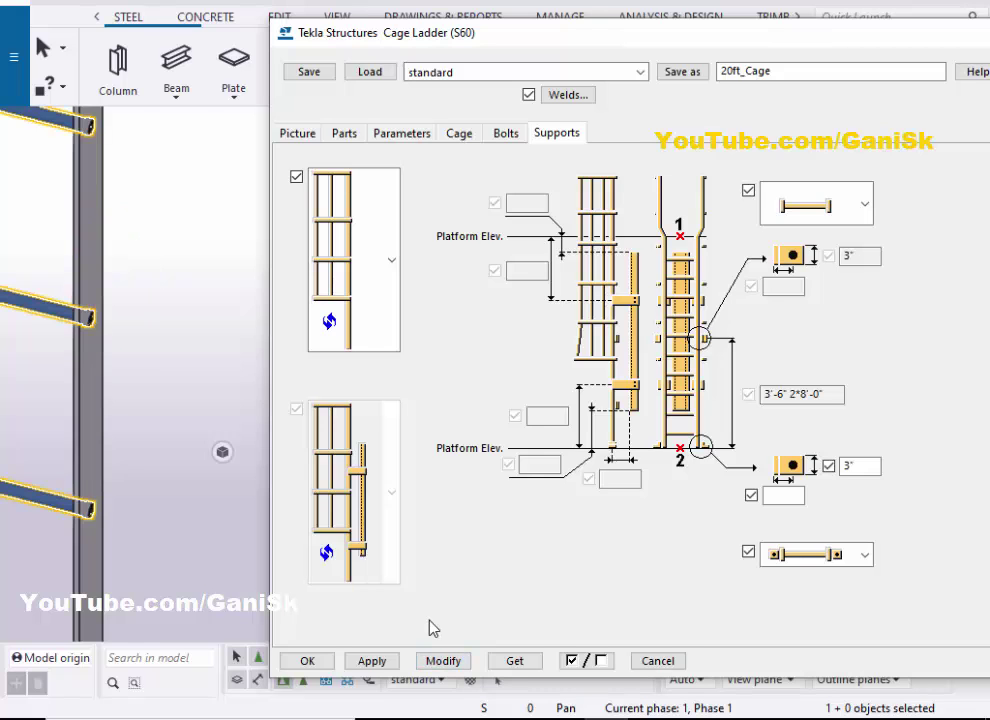
pyautogui.scroll(-5, 106, 343)
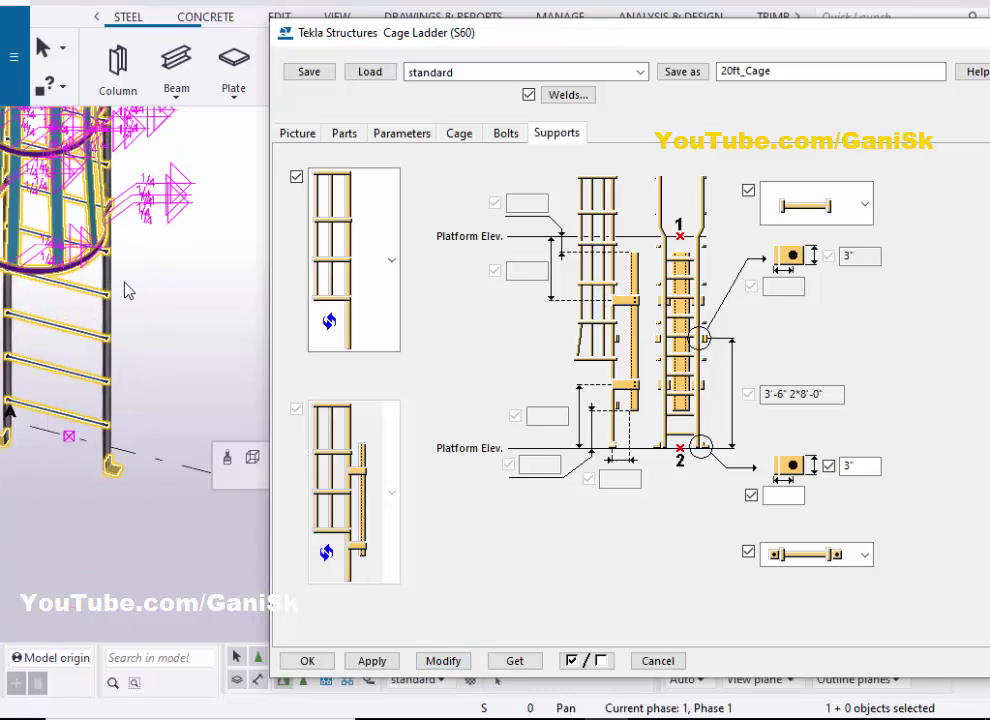
pyautogui.scroll(3, 126, 294)
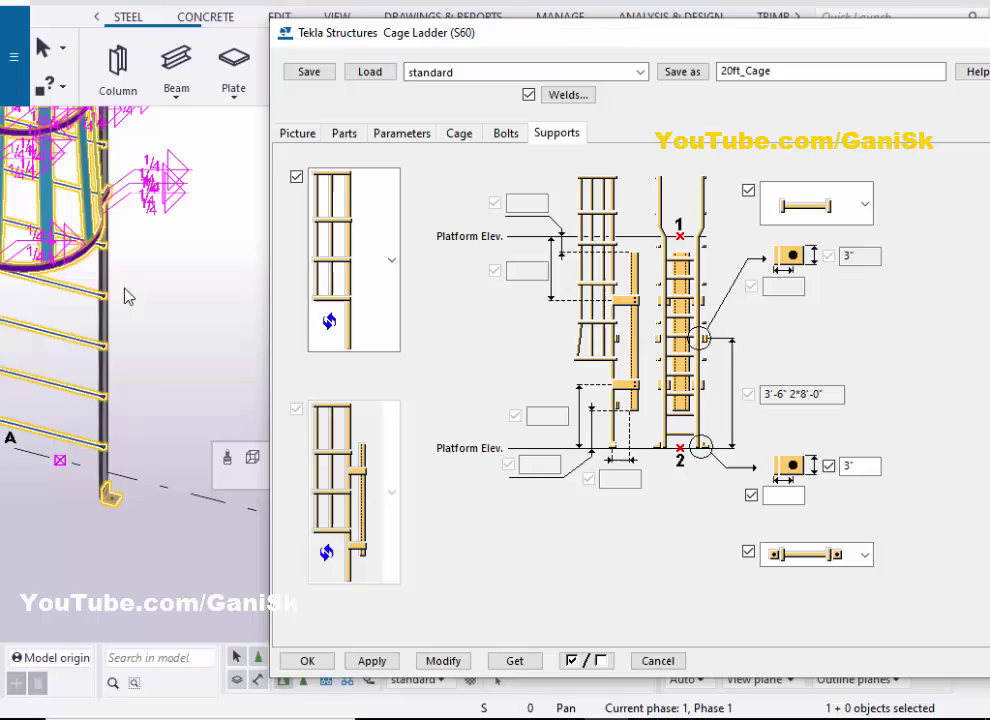
# Step: Restore the intermediate support shape with outward-turned legs, update the ladder and inspect the bracket's hole
pyautogui.click(814, 210)
pyautogui.click(816, 302)
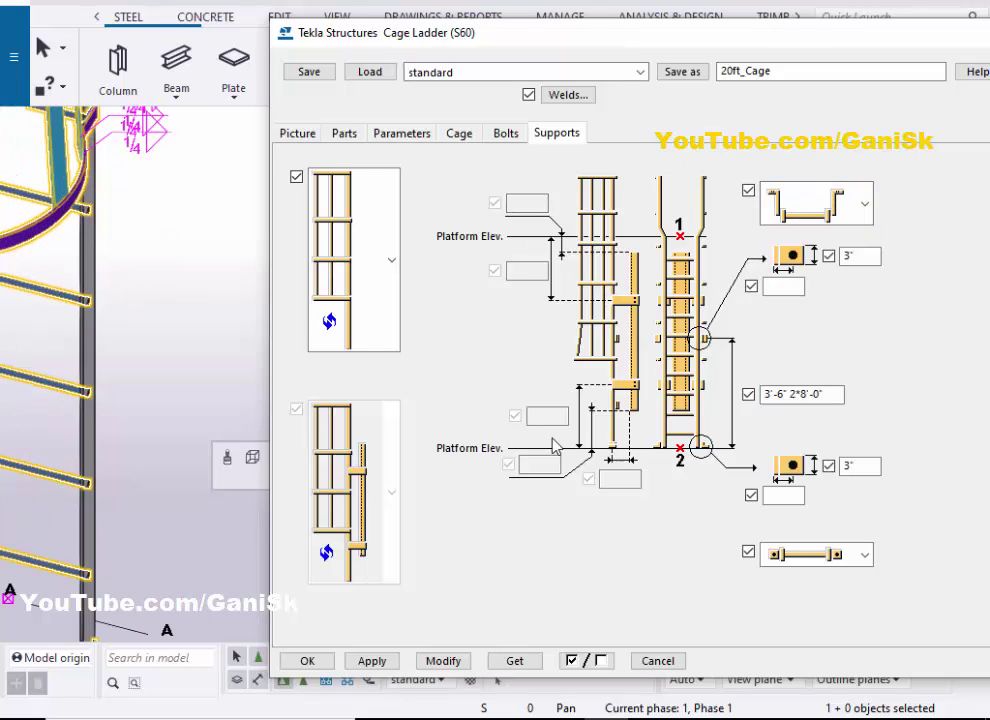
pyautogui.click(450, 661)
pyautogui.scroll(5, 125, 380)
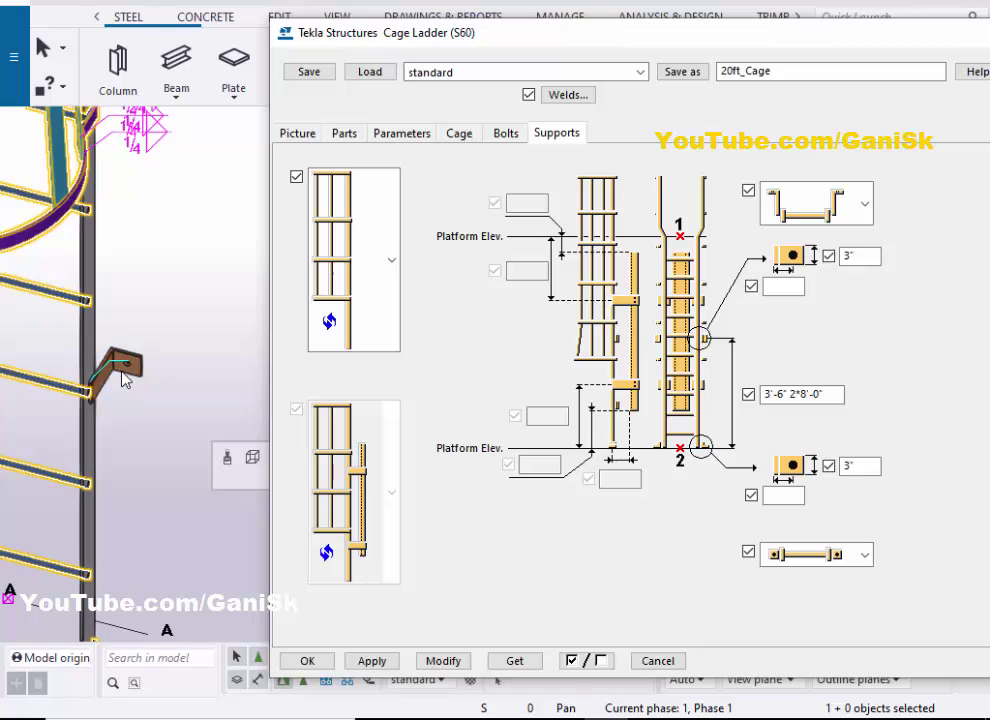
pyautogui.scroll(-2, 112, 282)
pyautogui.moveTo(175, 365); pyautogui.dragTo(155, 298, button='middle')
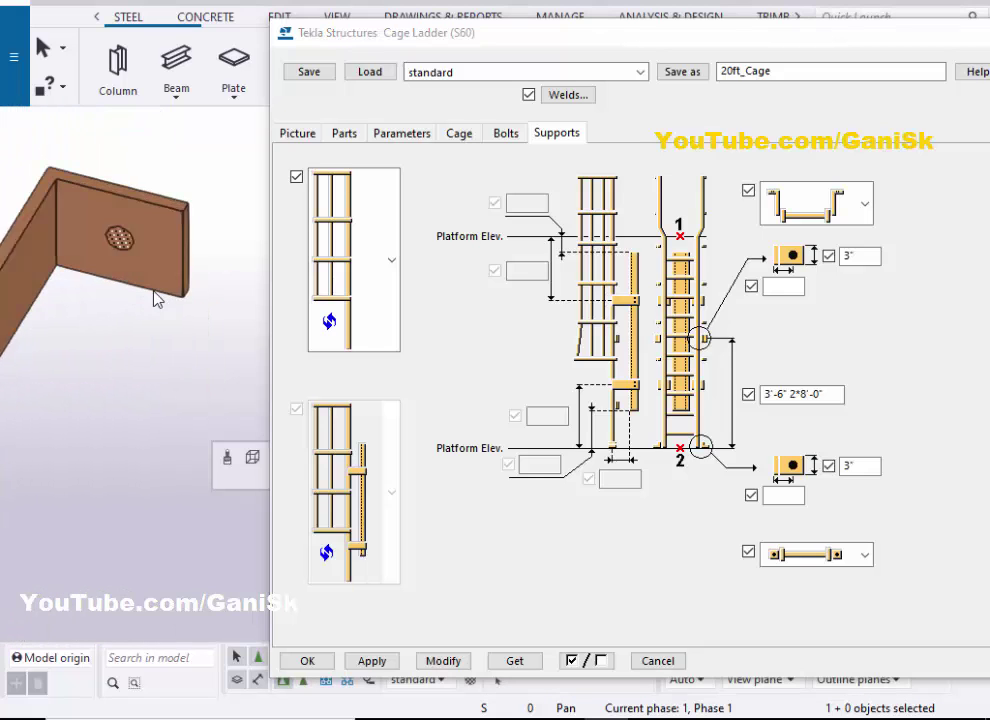
# Step: Set the intermediate support bracket's height to 4", update the ladder and inspect the bracket around its hole
pyautogui.scroll(2, 155, 298)
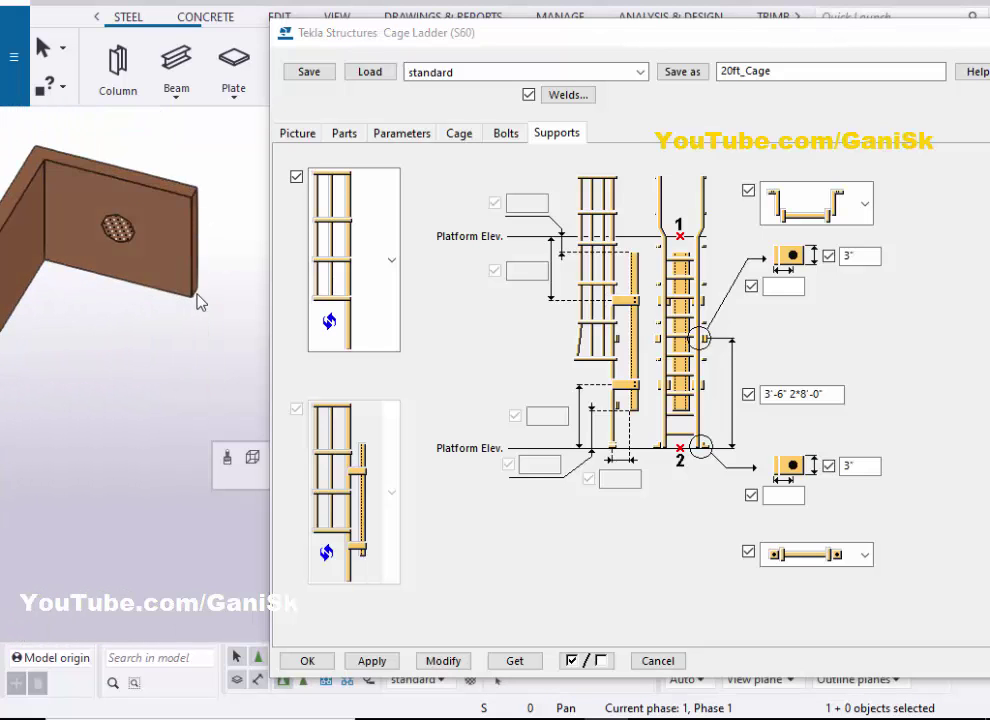
pyautogui.click(858, 257)
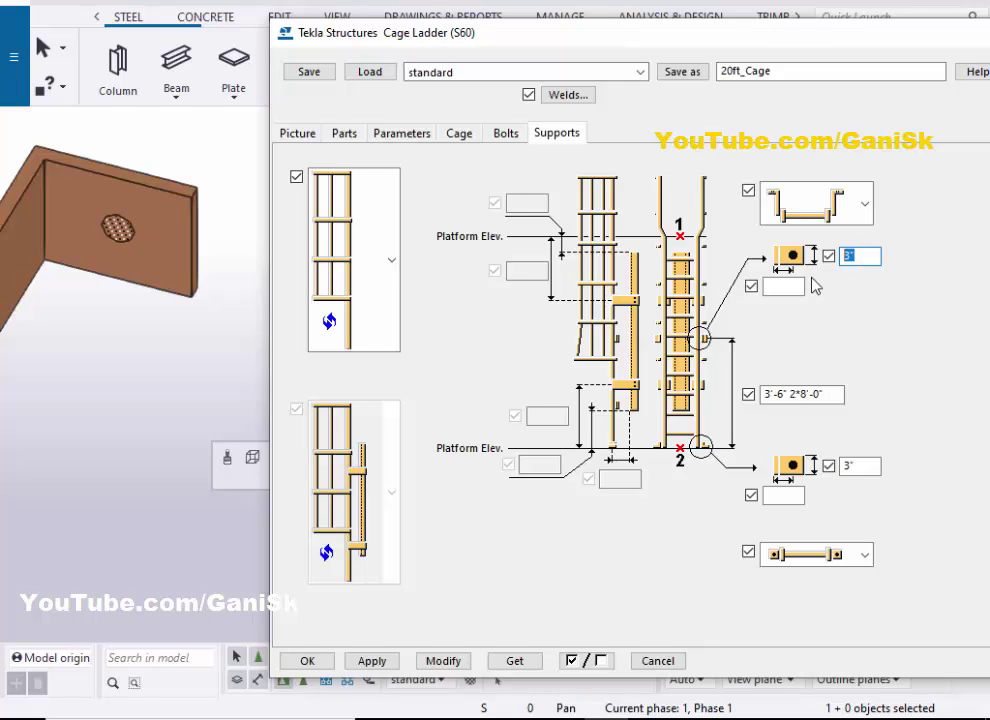
pyautogui.click(440, 663)
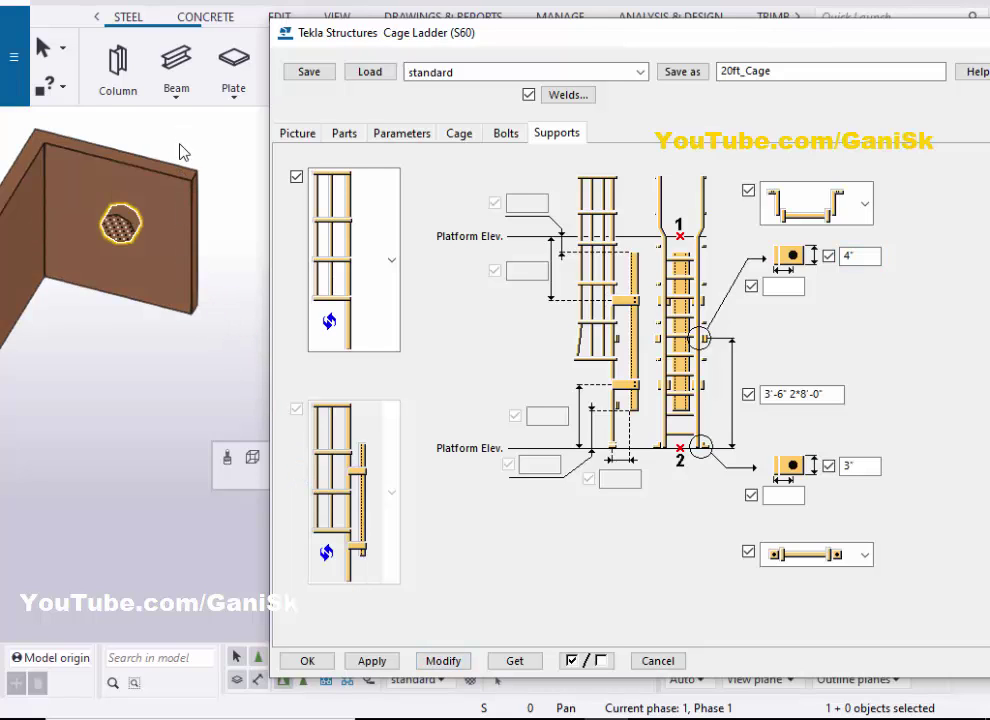
pyautogui.scroll(-1, 181, 216)
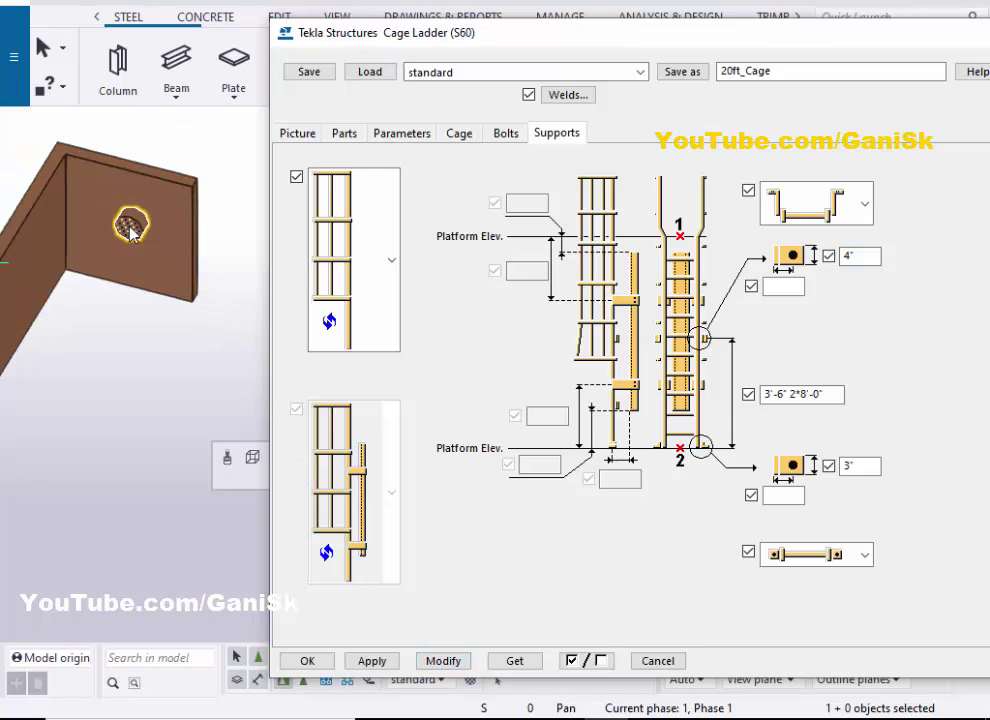
pyautogui.scroll(3, 130, 227)
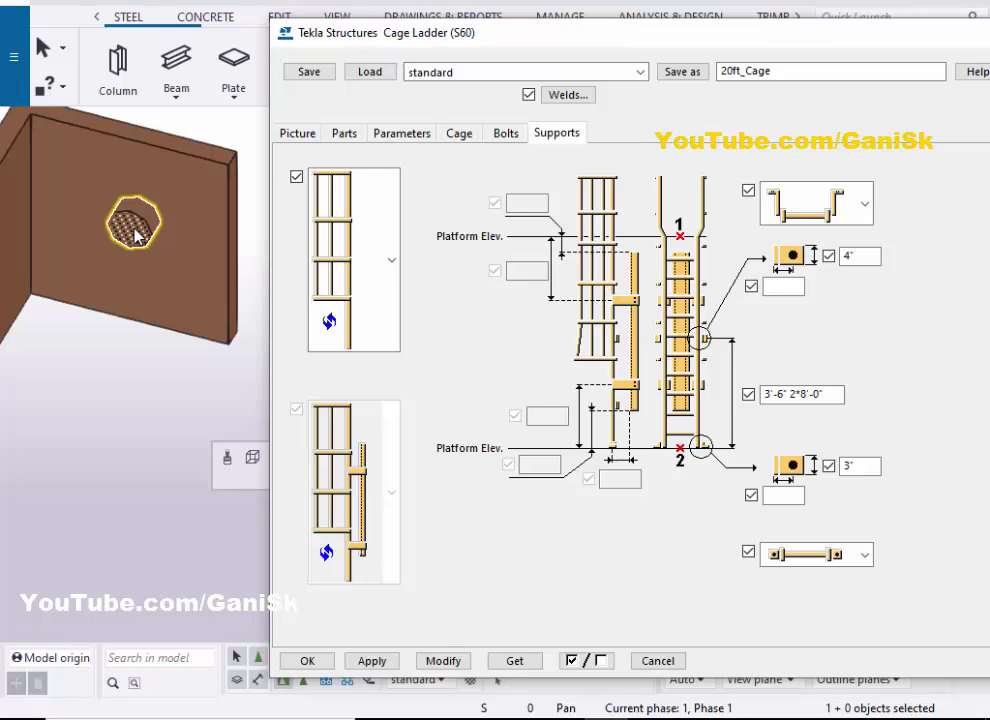
pyautogui.scroll(-2, 135, 233)
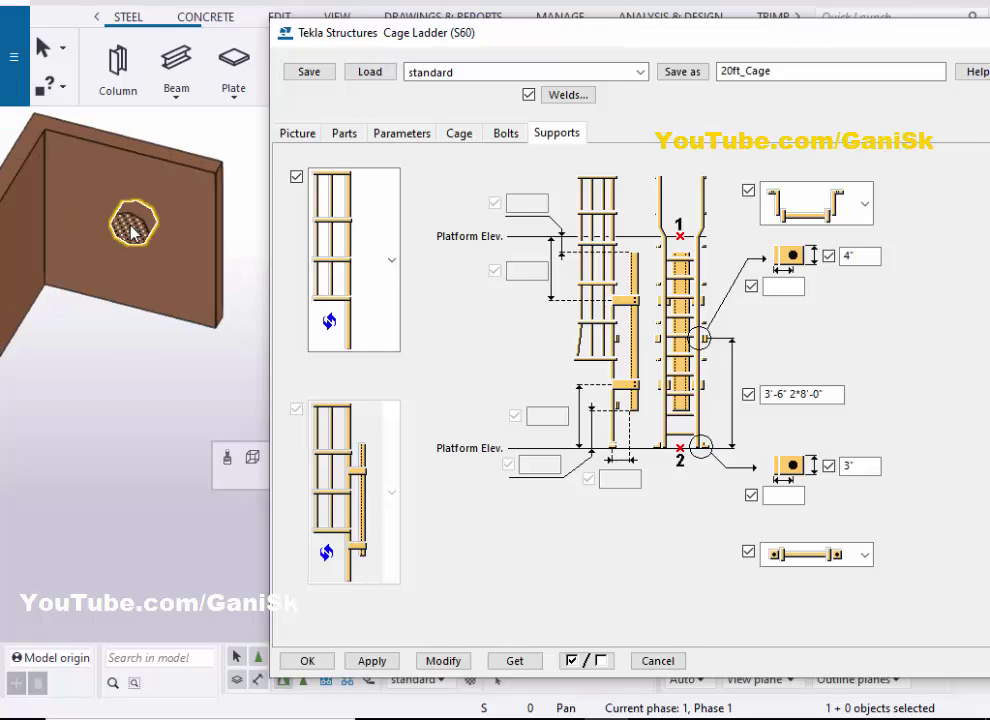
# Step: Set the intermediate support bracket's hole distance to 2 1/2", update the ladder and inspect the hole's position
pyautogui.click(789, 286)
pyautogui.write('2.5')
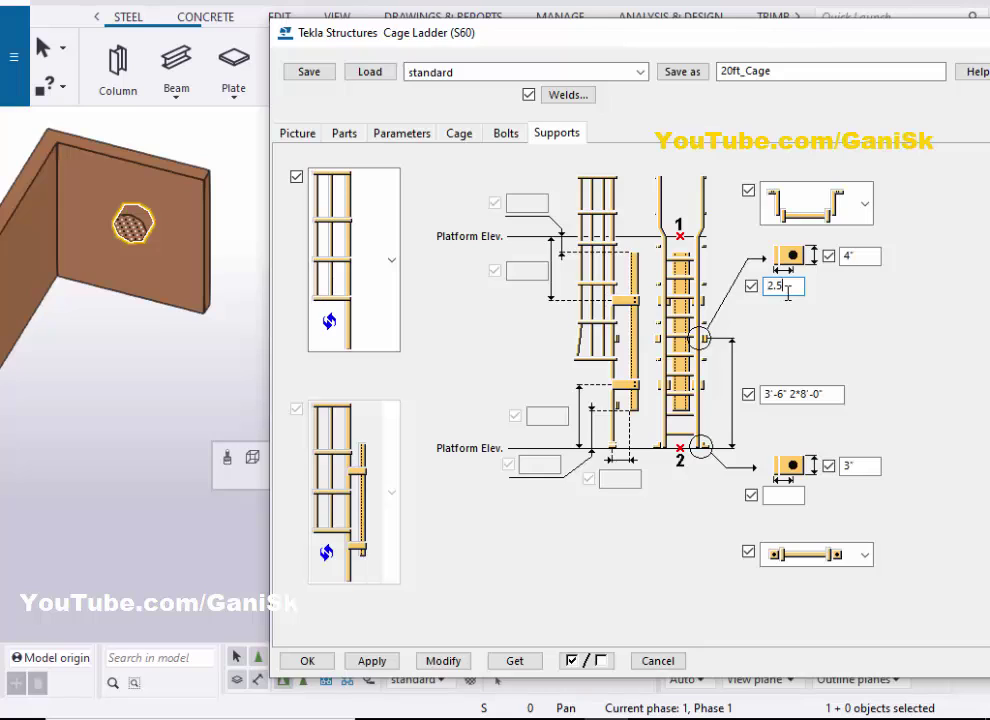
pyautogui.click(466, 662)
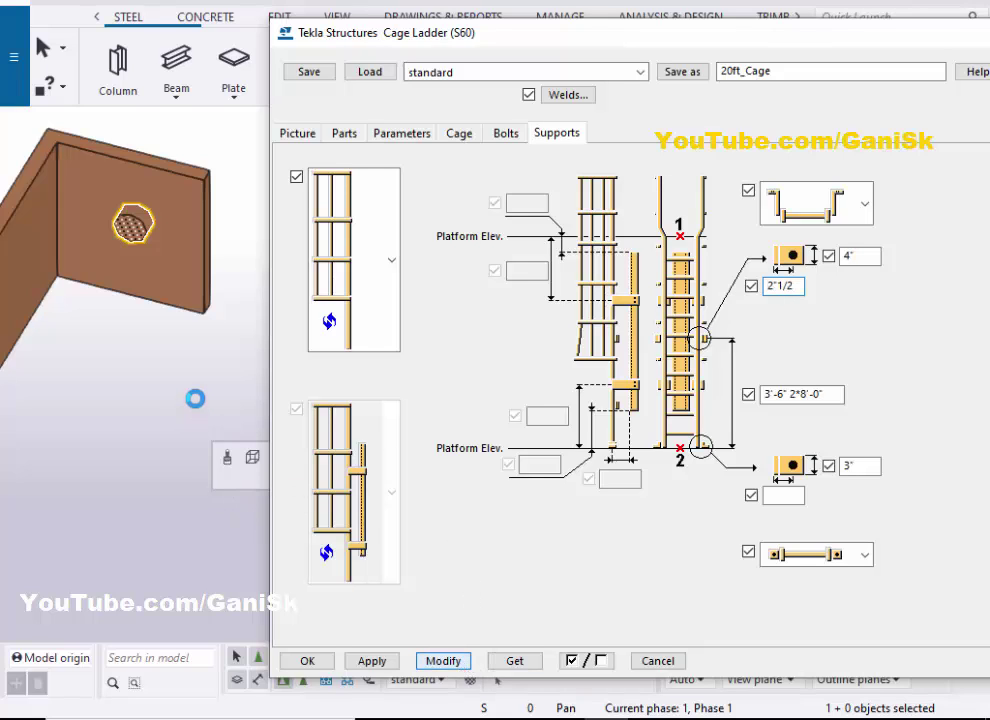
pyautogui.scroll(3, 120, 205)
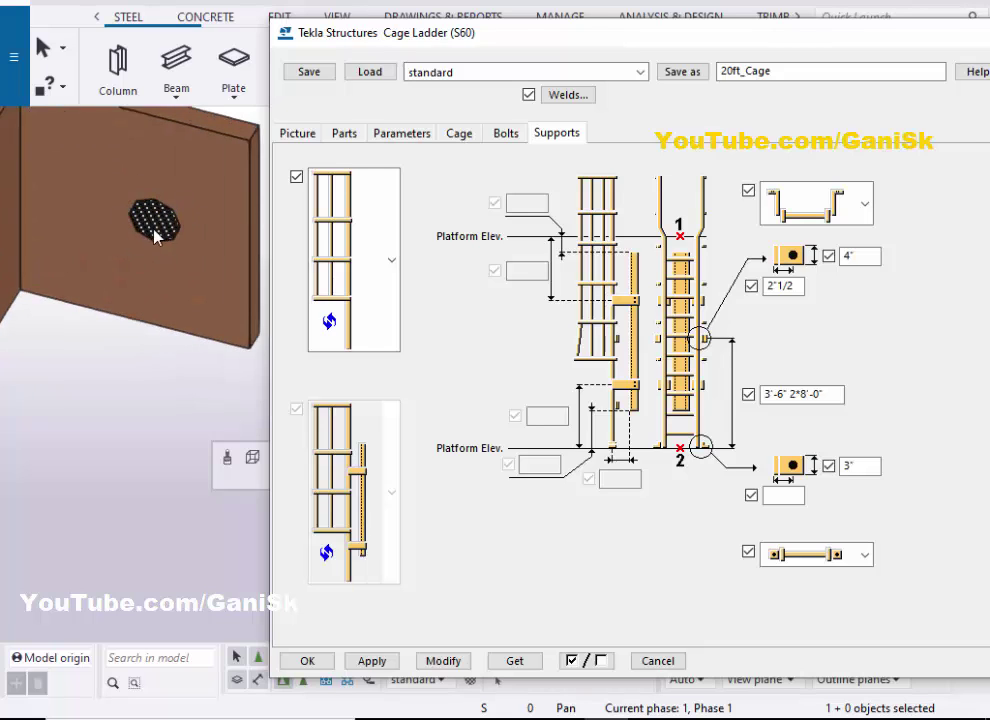
pyautogui.scroll(-3, 150, 228)
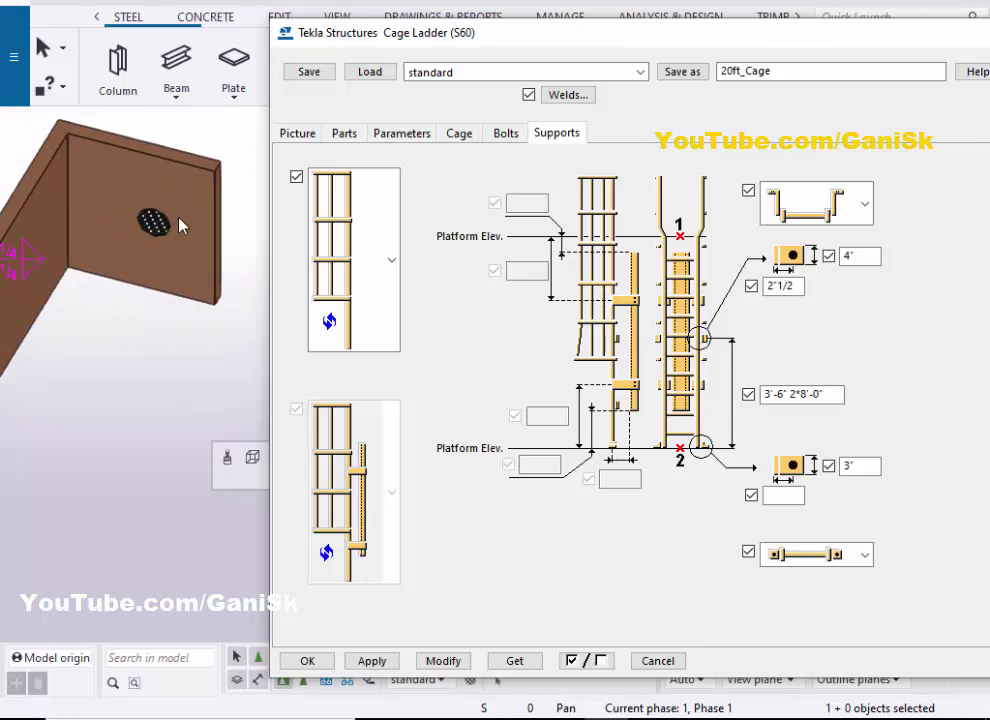
pyautogui.moveTo(803, 287); pyautogui.dragTo(720, 297)
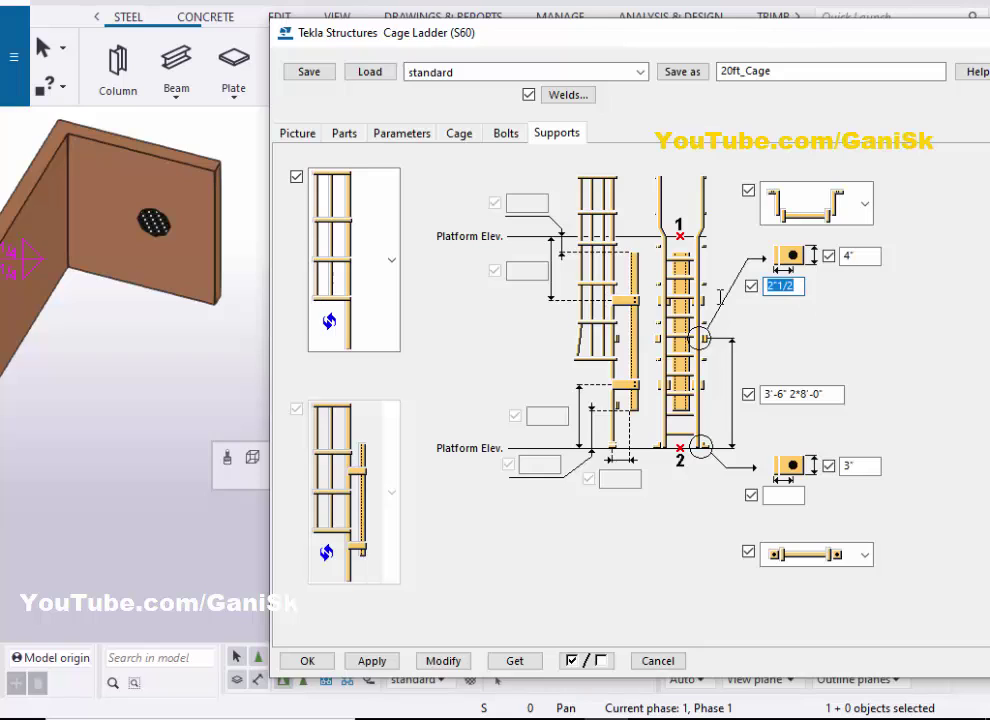
pyautogui.click(797, 286)
pyautogui.moveTo(797, 286); pyautogui.dragTo(766, 286)
# Step: Examine the base angle and its bolt hole at the foot of the ladder rail
pyautogui.click(858, 466)
pyautogui.scroll(-5, 240, 415)
pyautogui.scroll(10, 180, 456)
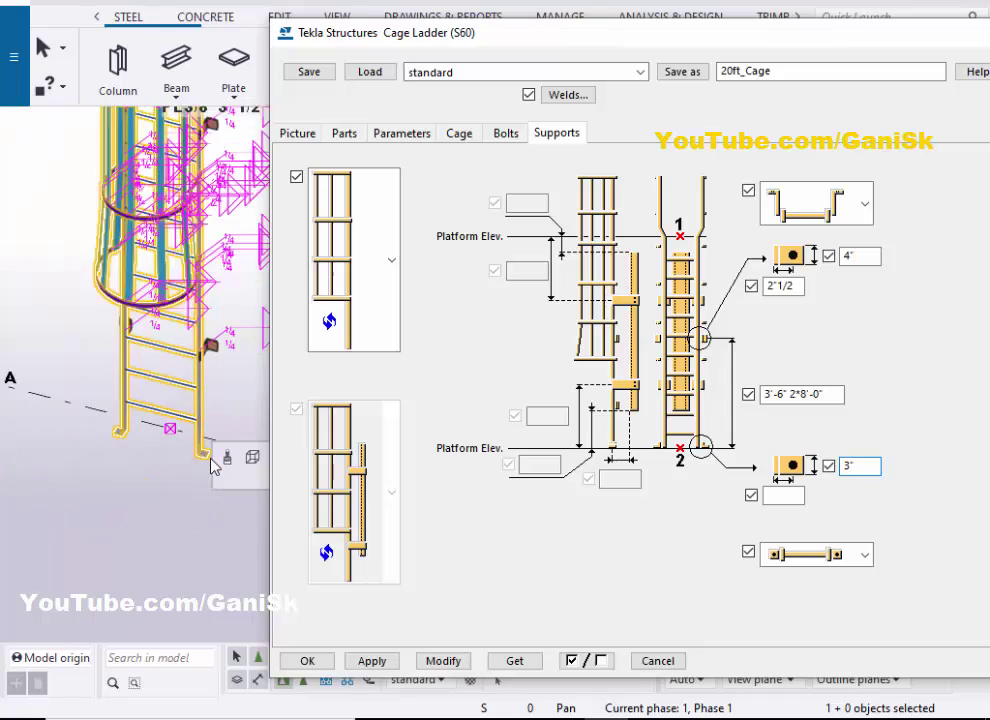
pyautogui.moveTo(143, 363); pyautogui.dragTo(38, 380, button='middle')
pyautogui.scroll(-1, 172, 367)
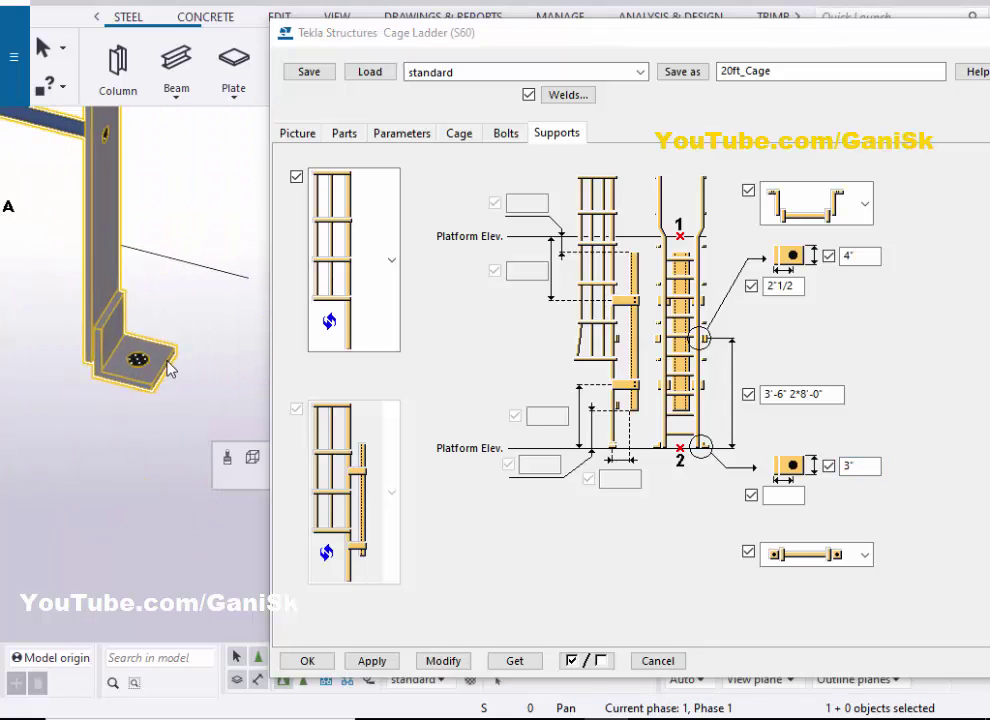
pyautogui.scroll(2, 176, 368)
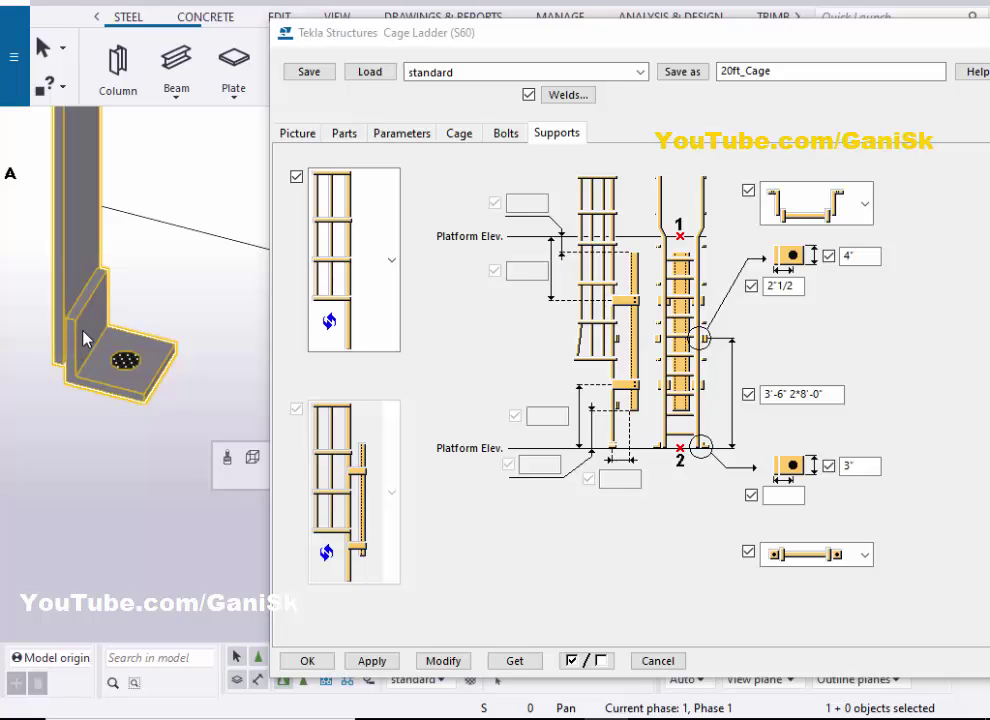
# Step: Try the base support option with inward-facing angles, update the ladder and inspect the angle at the rail's foot
pyautogui.click(840, 554)
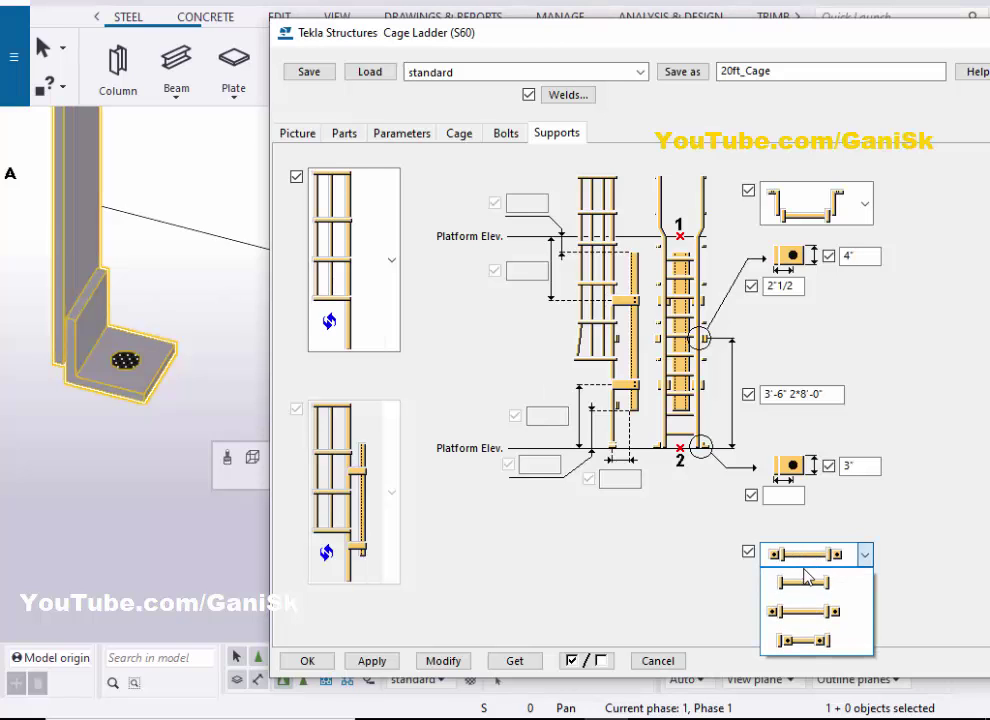
pyautogui.click(812, 639)
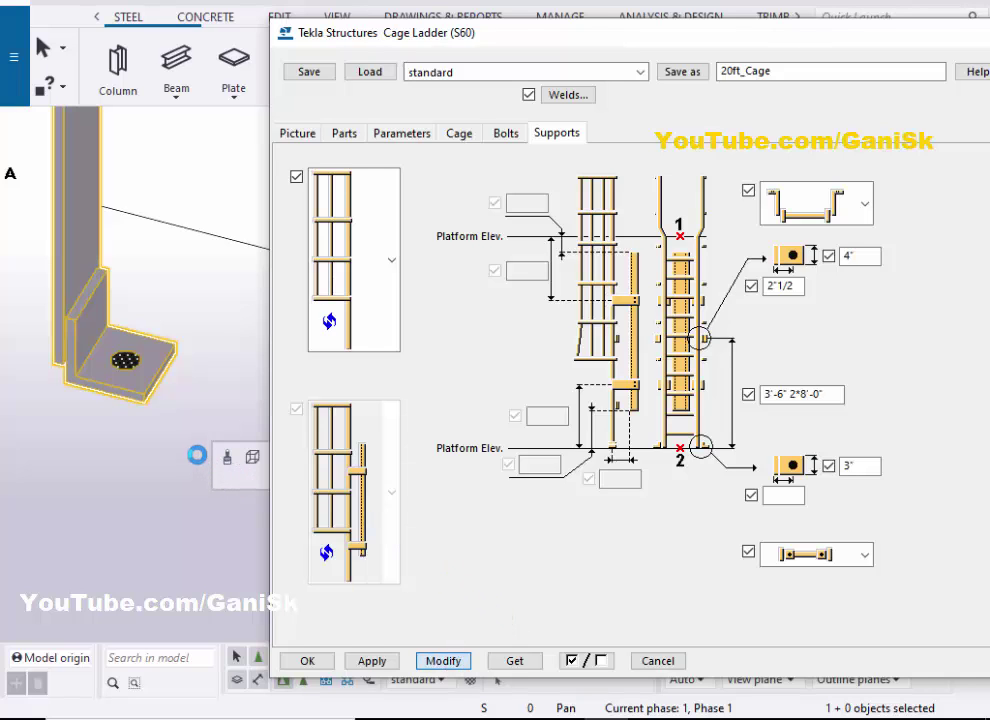
pyautogui.scroll(4, 128, 336)
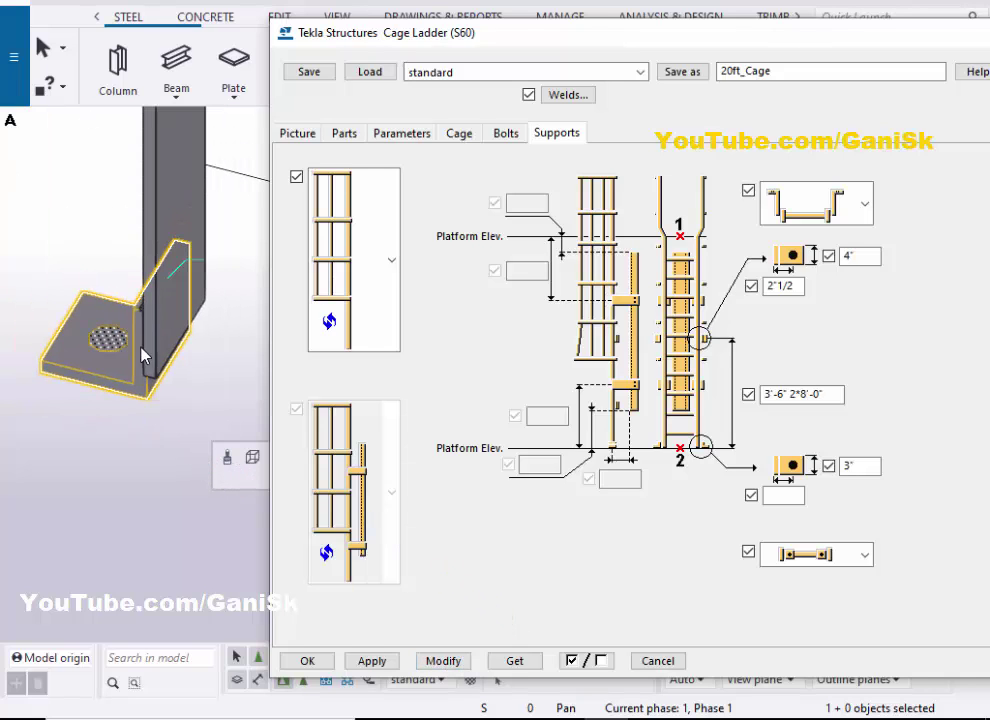
pyautogui.scroll(-2, 146, 348)
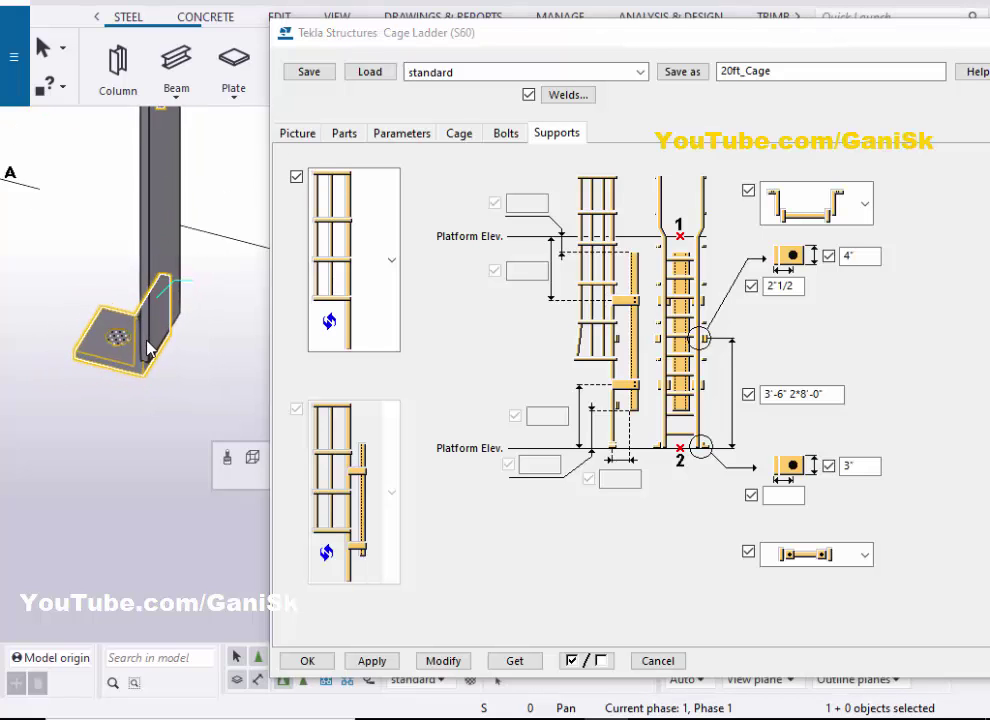
pyautogui.scroll(-1, 146, 341)
pyautogui.moveTo(146, 341); pyautogui.dragTo(132, 355, button='middle')
pyautogui.scroll(2, 146, 355)
pyautogui.scroll(-2, 144, 357)
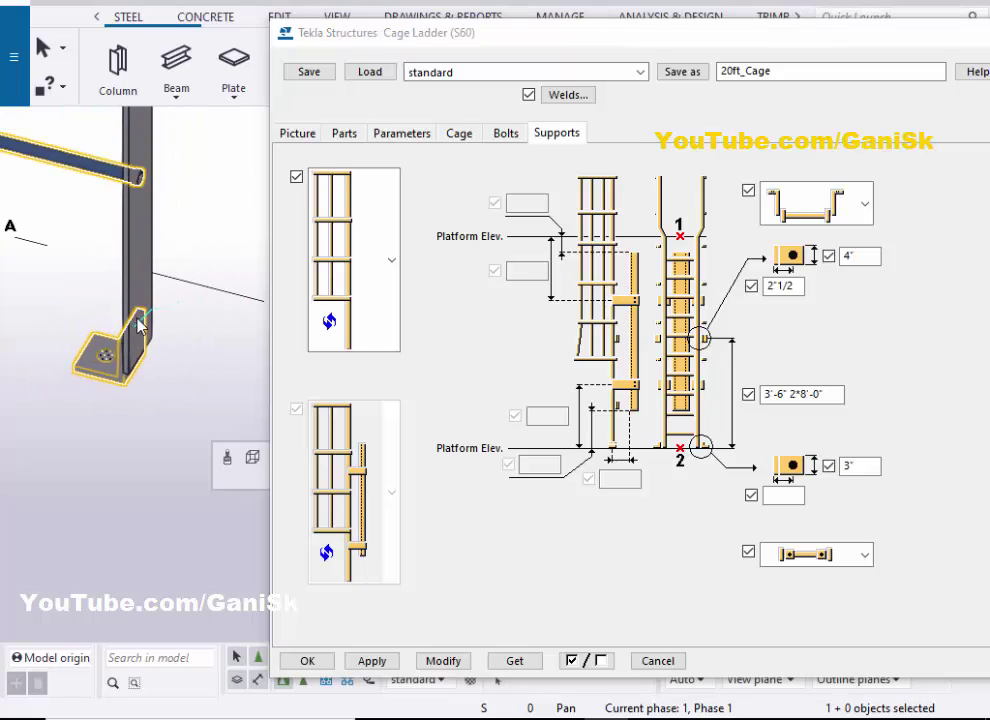
# Step: Try the base support option without base angles and update the ladder
pyautogui.click(829, 558)
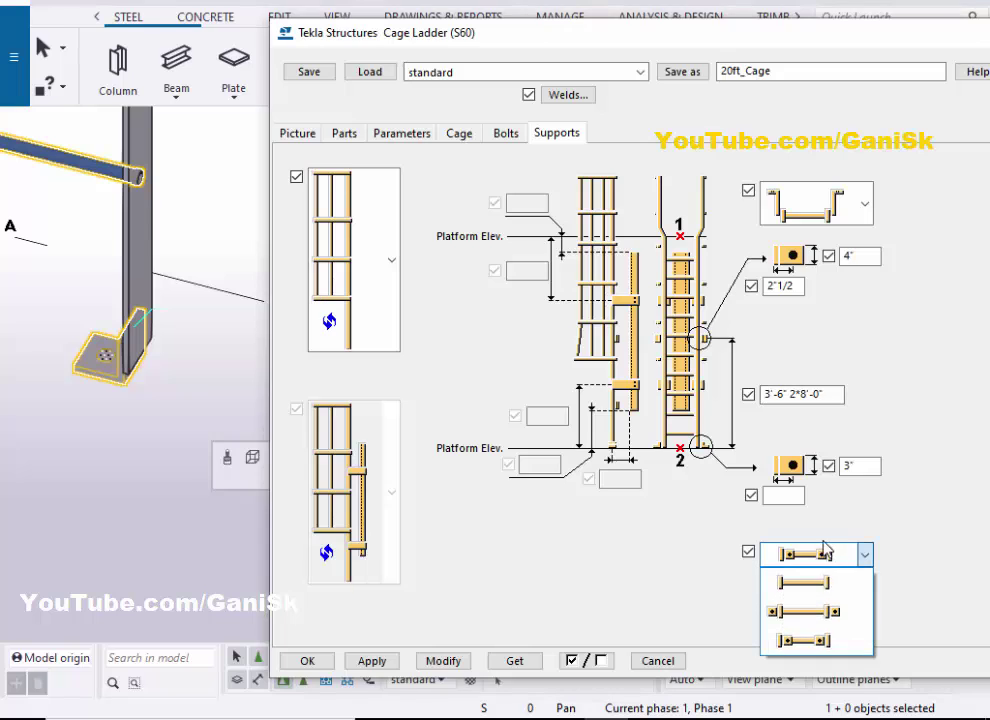
pyautogui.click(800, 580)
pyautogui.click(449, 660)
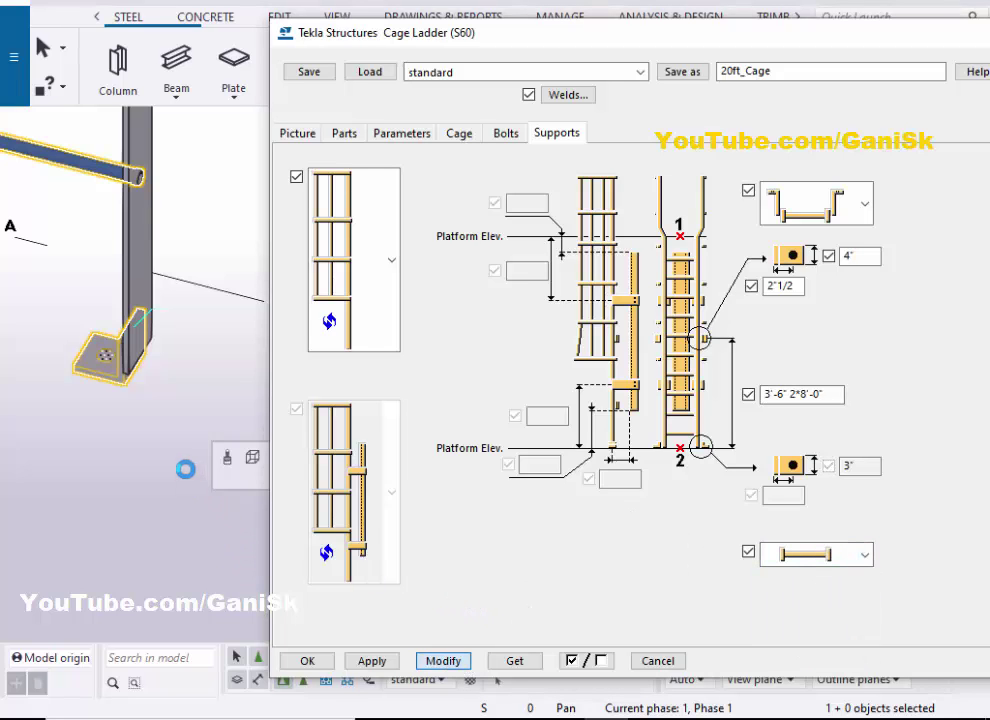
# Step: Restore the base support option with outward-facing angles, update the ladder and inspect the angle at the rail's foot
pyautogui.click(824, 557)
pyautogui.click(806, 630)
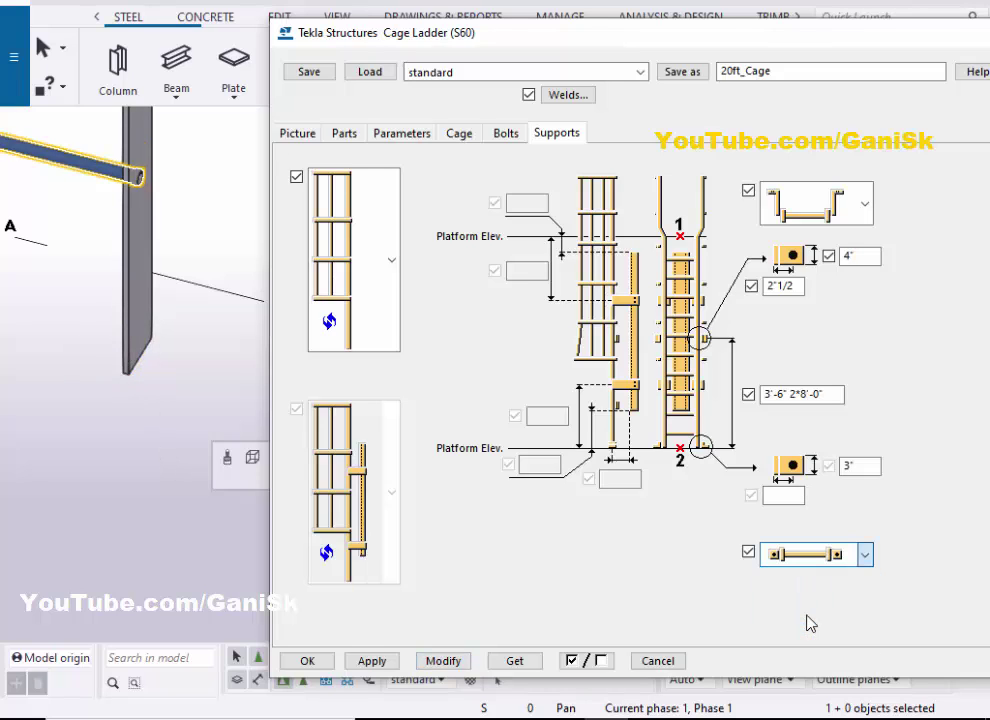
pyautogui.click(449, 660)
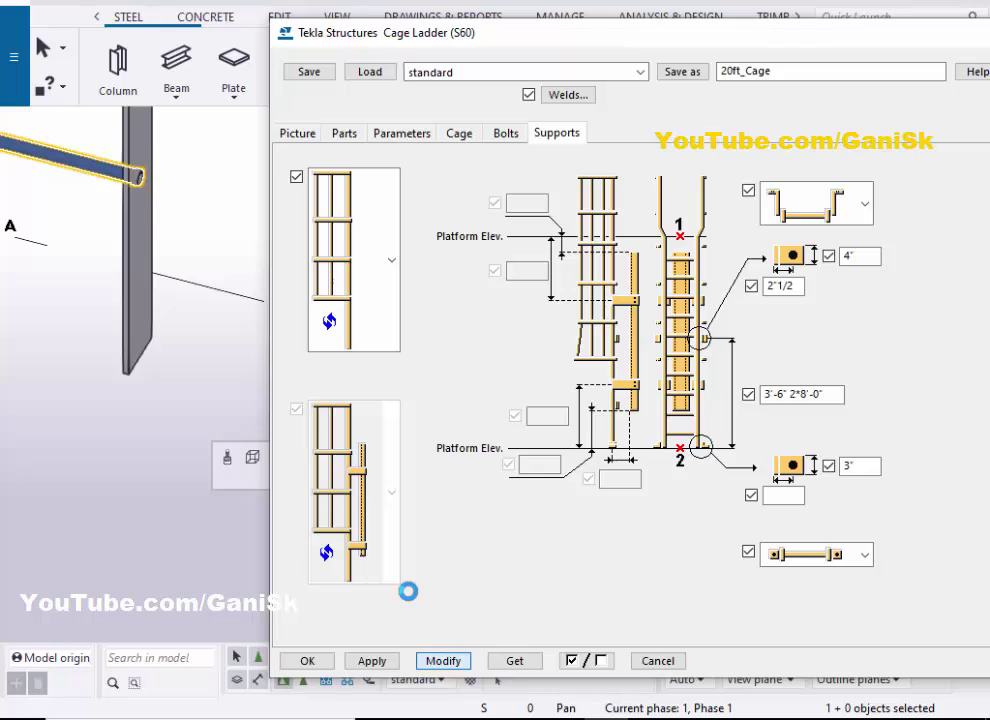
pyautogui.scroll(5, 190, 405)
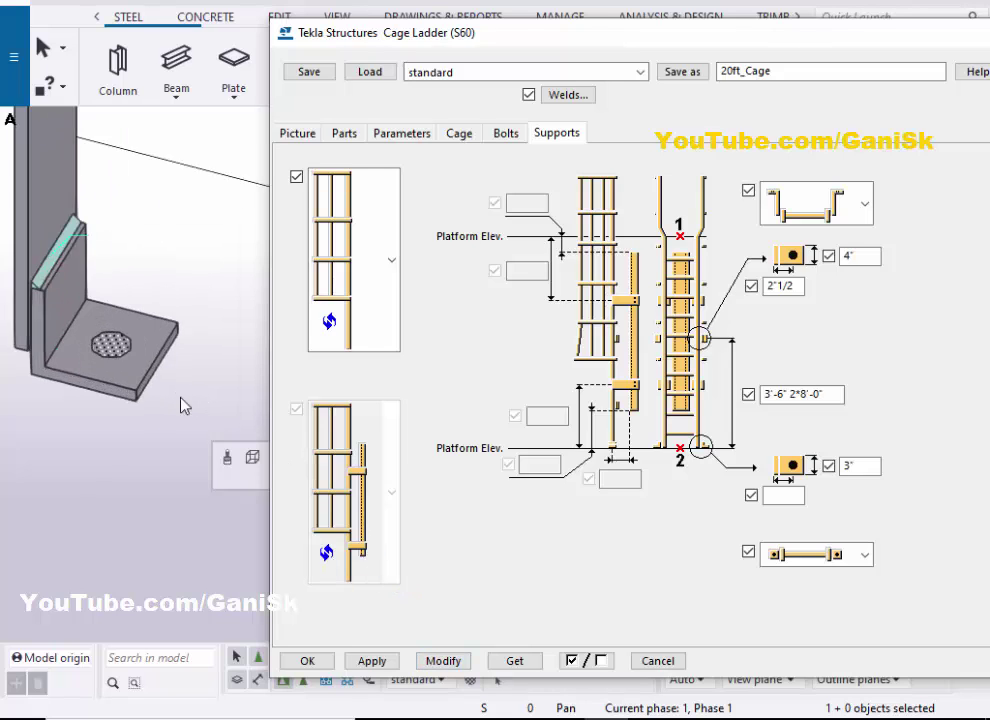
# Step: Set the base angle's width to 4", update the ladder and inspect the angle around its hole
pyautogui.doubleClick(858, 466)
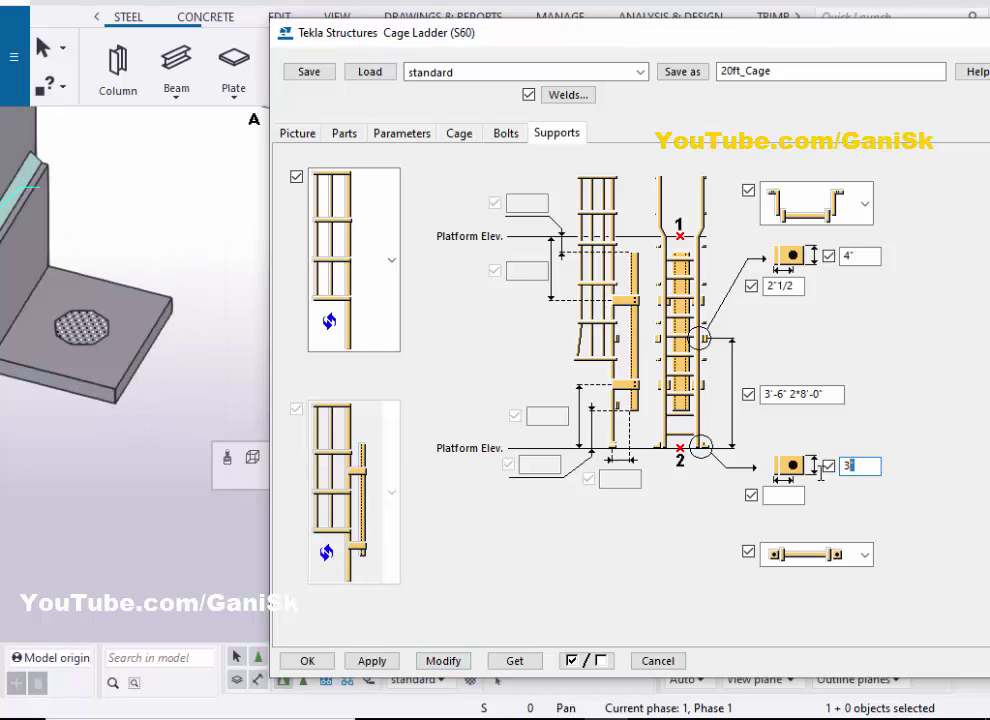
pyautogui.write('4')
pyautogui.click(443, 661)
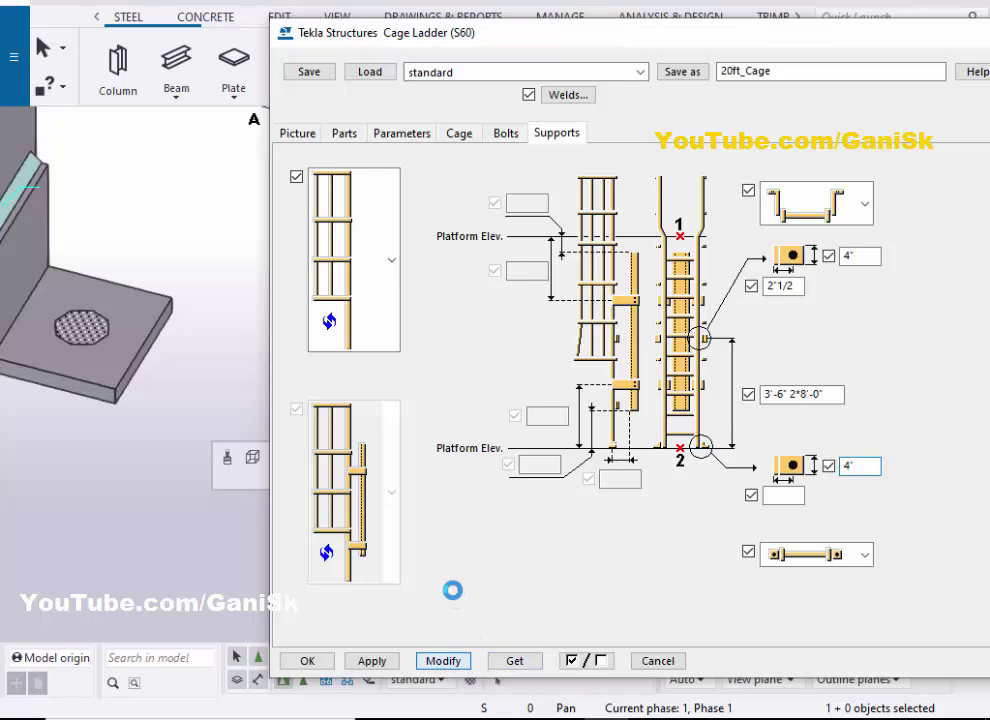
pyautogui.scroll(-2, 150, 375)
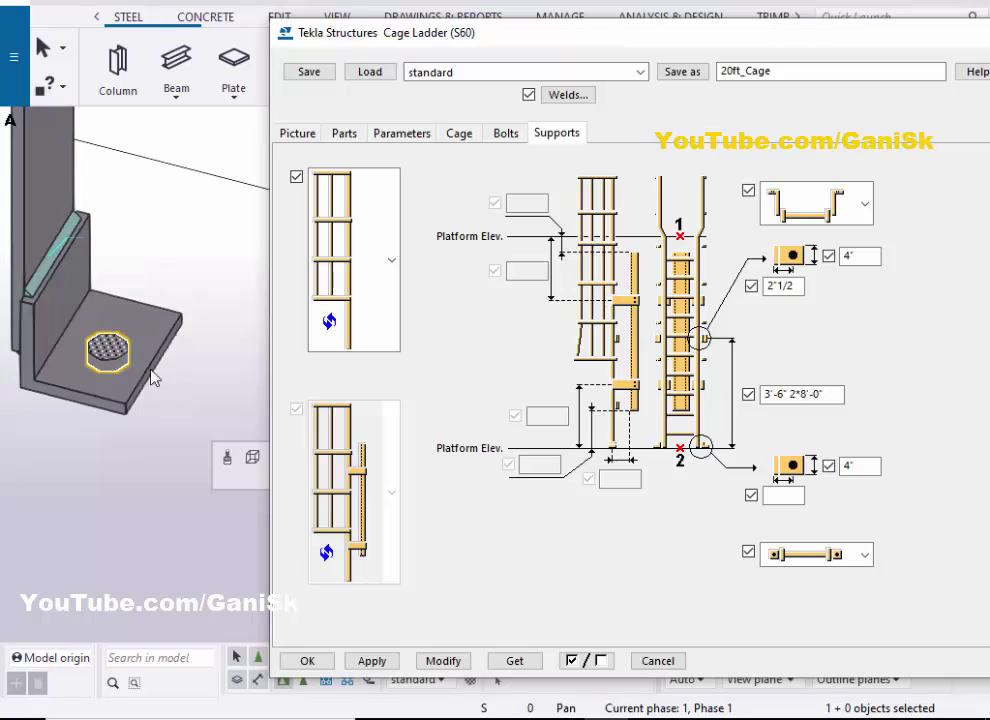
pyautogui.scroll(-1, 149, 353)
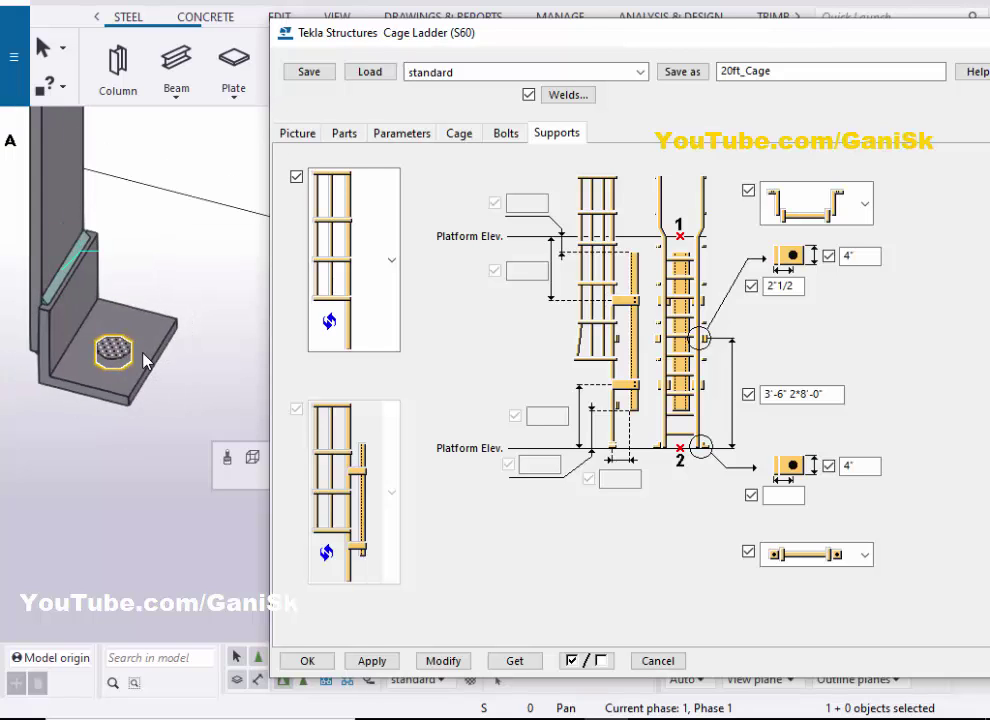
# Step: Try a hole distance of 2" for the base angle, update the ladder and check the hole
pyautogui.scroll(2, 142, 353)
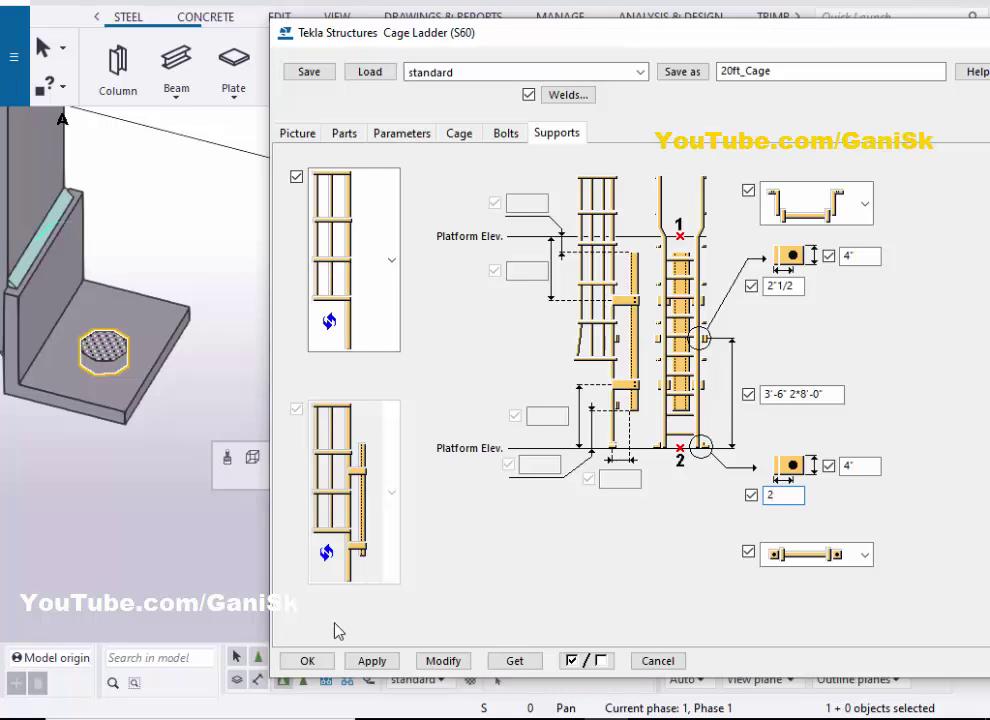
pyautogui.write("'")
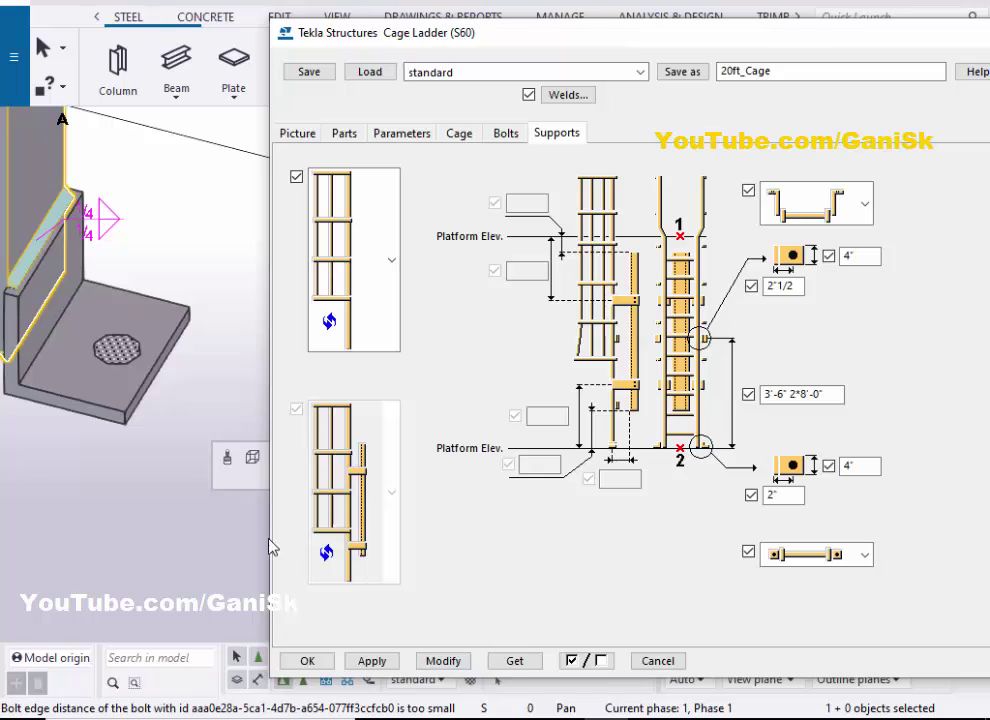
pyautogui.scroll(1, 108, 376)
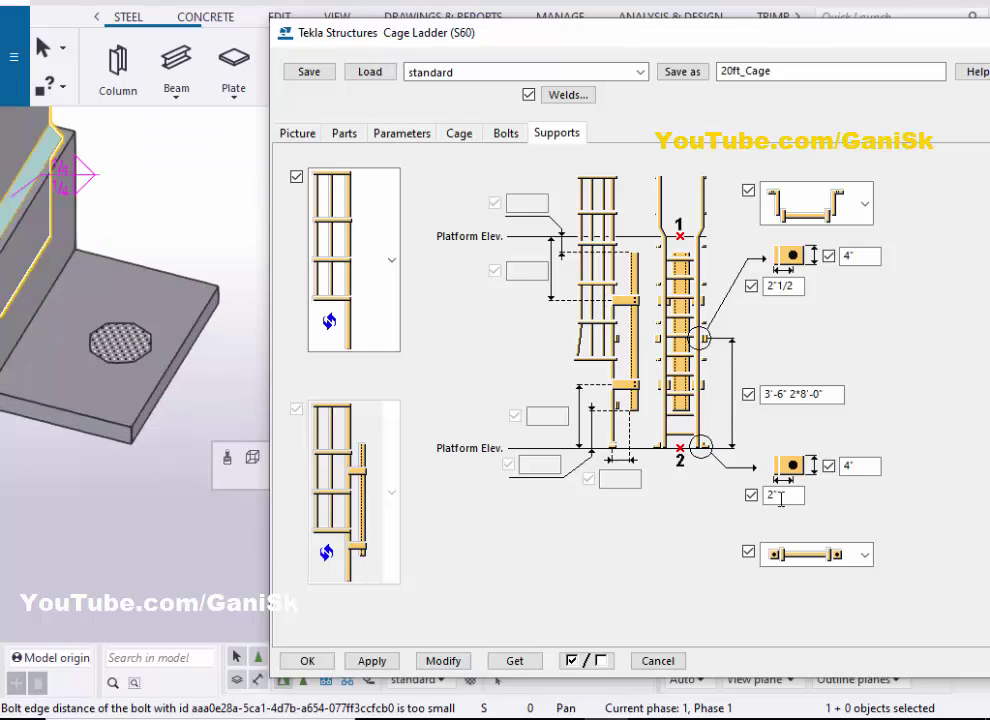
# Step: Set the base angle's hole distance to 1 1/2", update the ladder and check the hole
pyautogui.moveTo(792, 495); pyautogui.dragTo(707, 511)
pyautogui.click(443, 661)
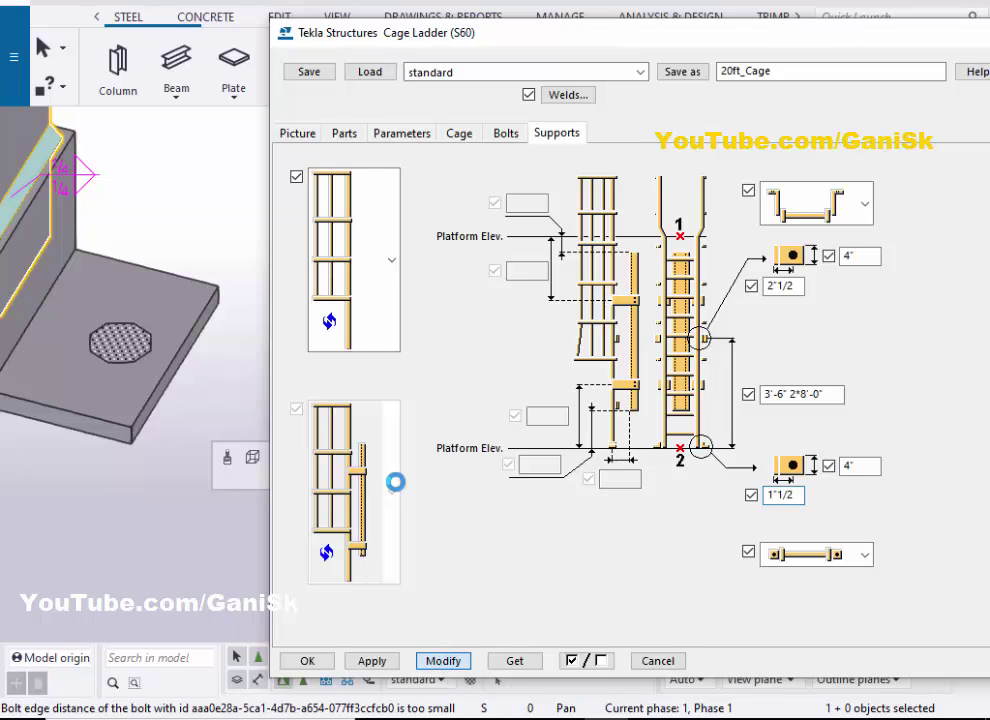
pyautogui.scroll(-3, 90, 270)
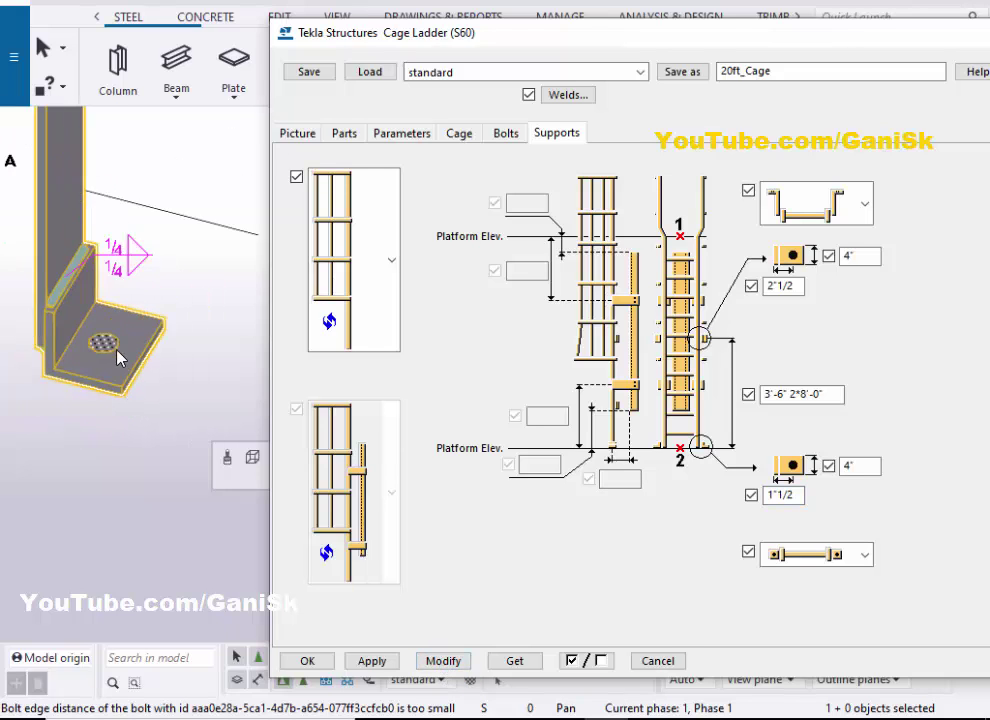
pyautogui.scroll(-2, 165, 375)
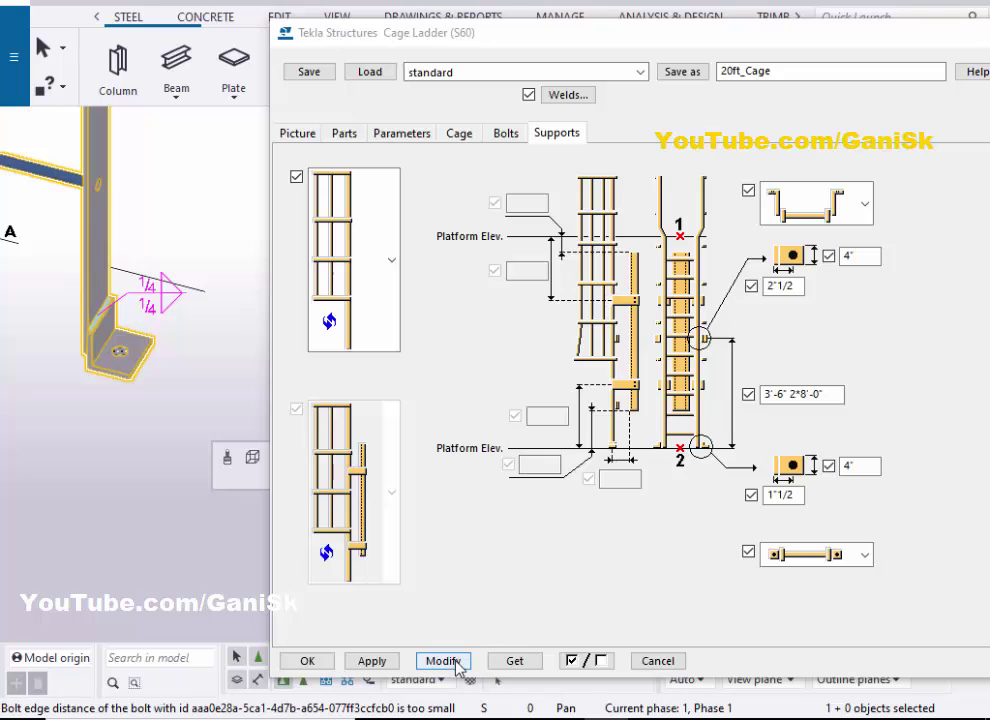
pyautogui.click(370, 660)
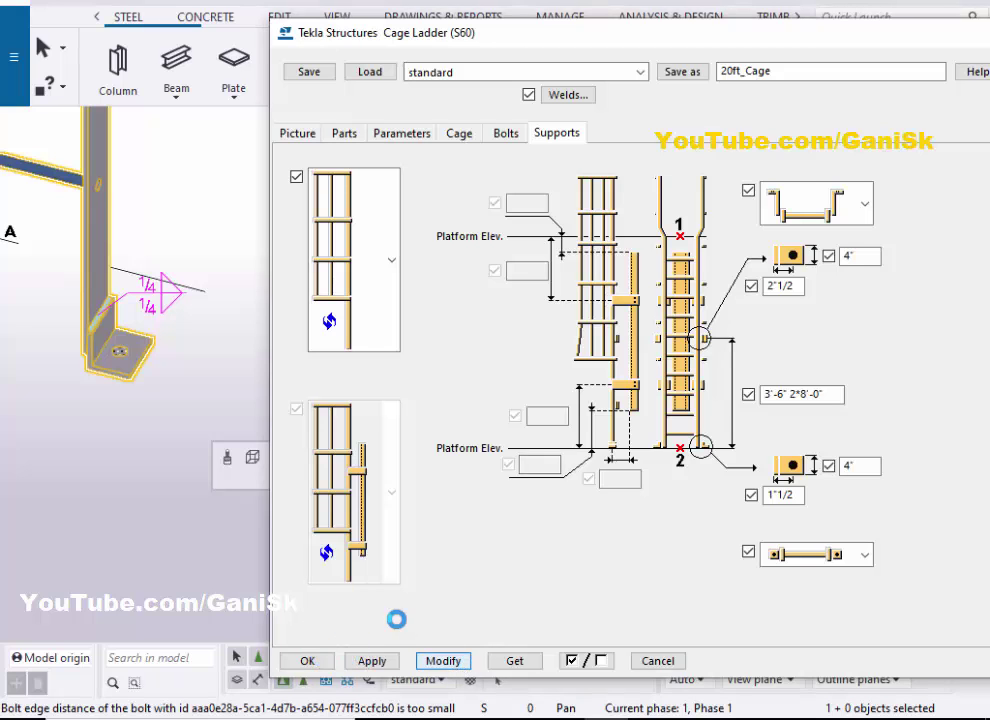
# Step: Close the ladder settings and examine the whole cage ladder on the steel frame
pyautogui.press('Escape')
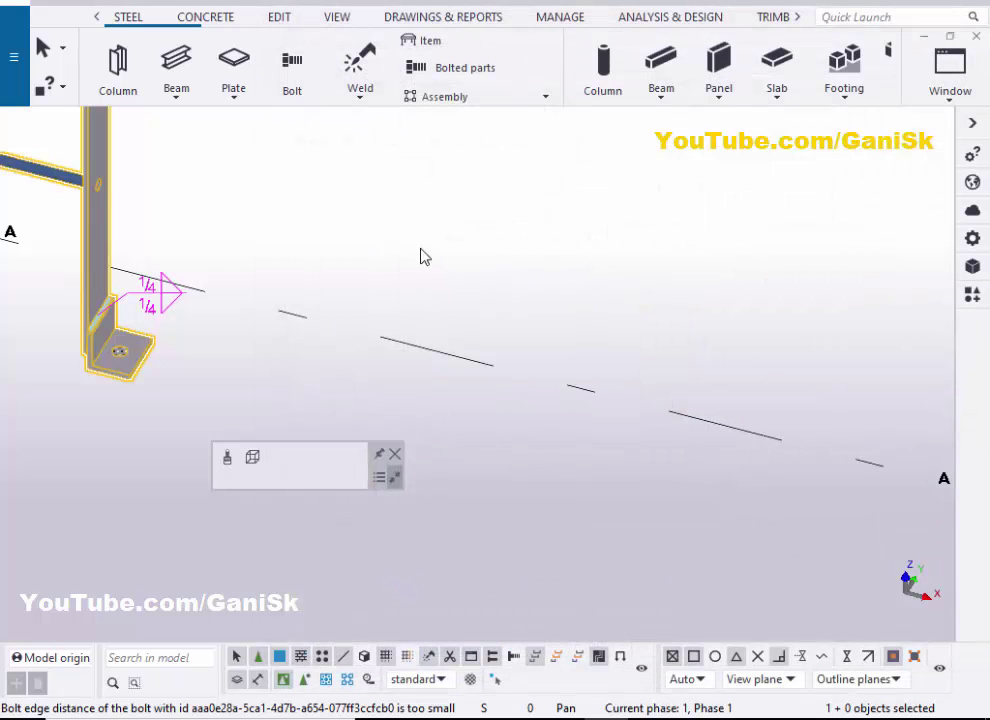
pyautogui.rightClick(387, 178)
pyautogui.click(421, 262)
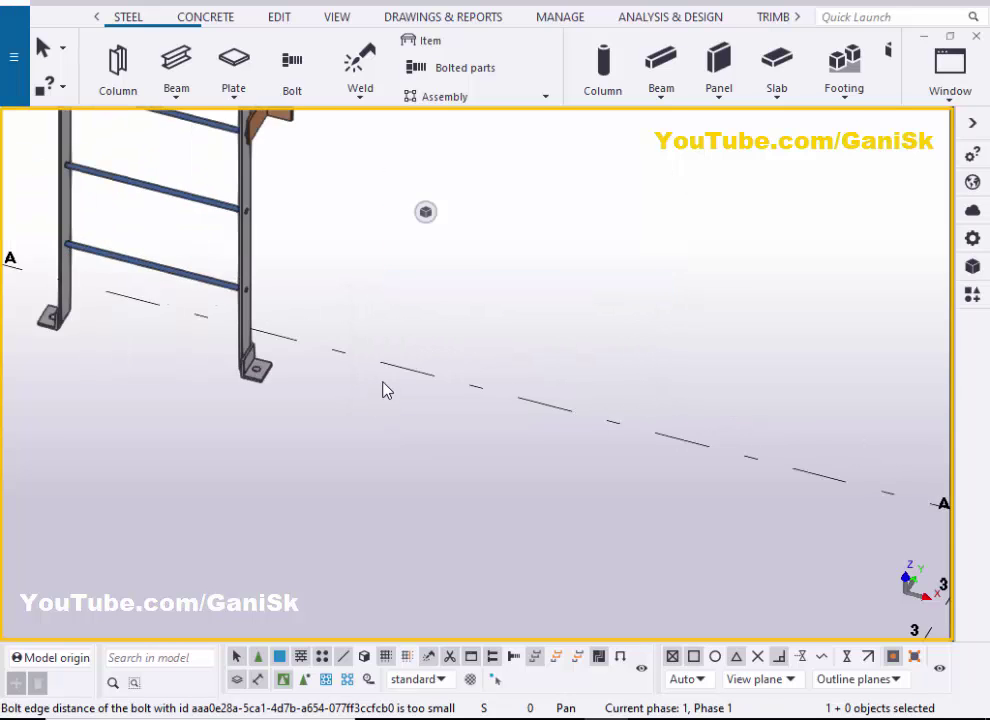
pyautogui.scroll(-5, 383, 390)
pyautogui.moveTo(380, 420); pyautogui.dragTo(376, 610, button='middle')
pyautogui.scroll(-2, 367, 442)
pyautogui.press('v')
pyautogui.keyDown('ctrl'); pyautogui.moveTo(367, 442); pyautogui.dragTo(175, 362, button='middle'); pyautogui.keyUp('ctrl')
pyautogui.scroll(3, 305, 329)
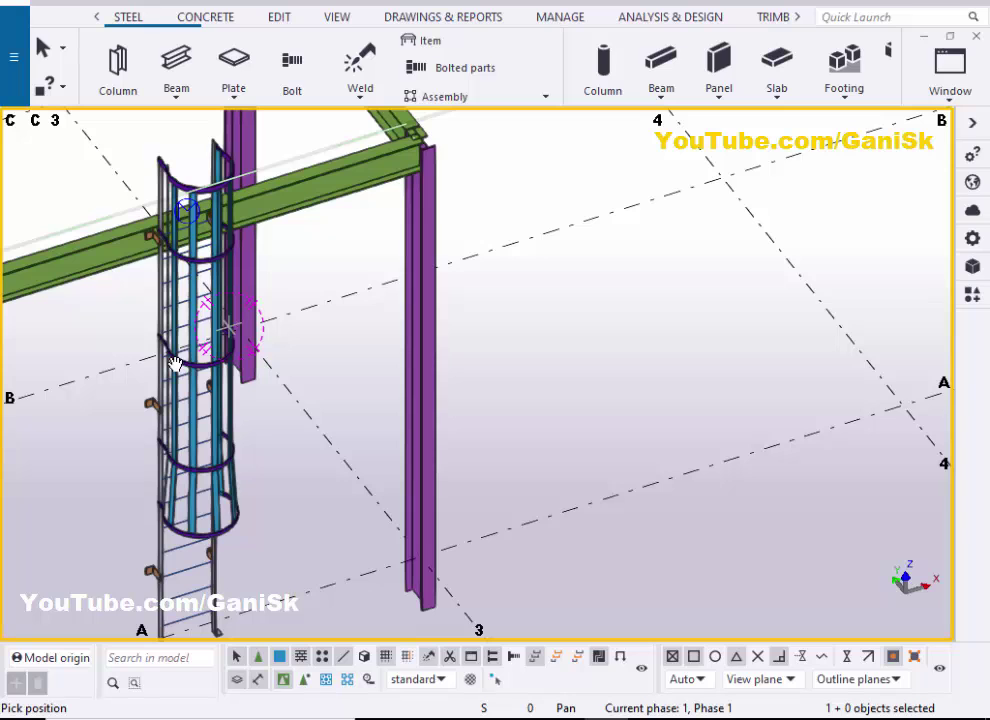